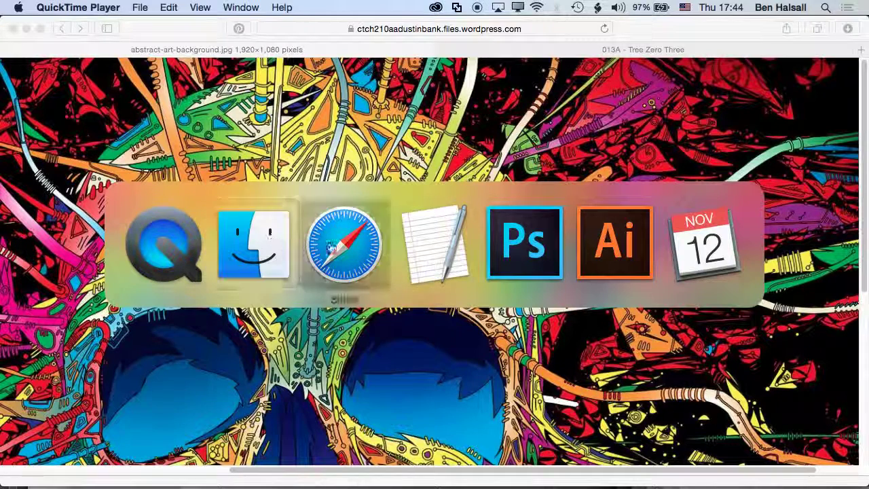
Step: Switch to Illustrator and create a new one-artboard Letter document, 11 in wide and 8.5 in high
left_click(614, 243)
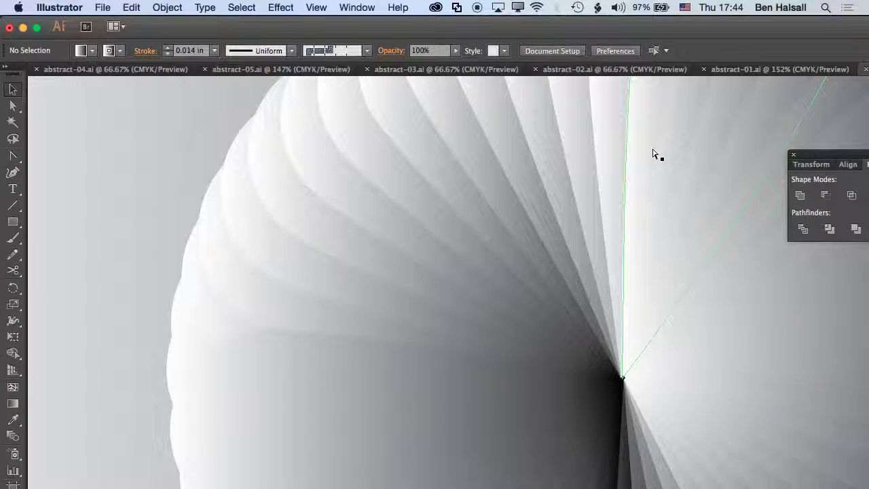
key("super+minus")
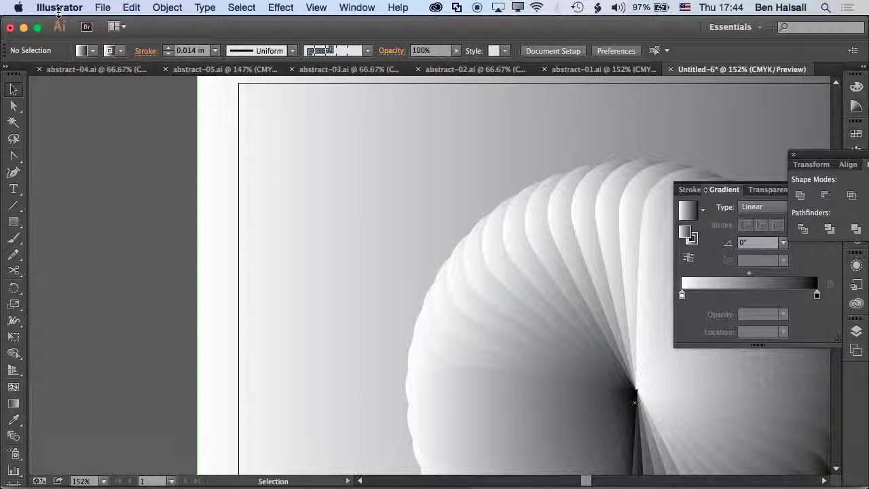
left_click_drag(526, 163, 376, 155)
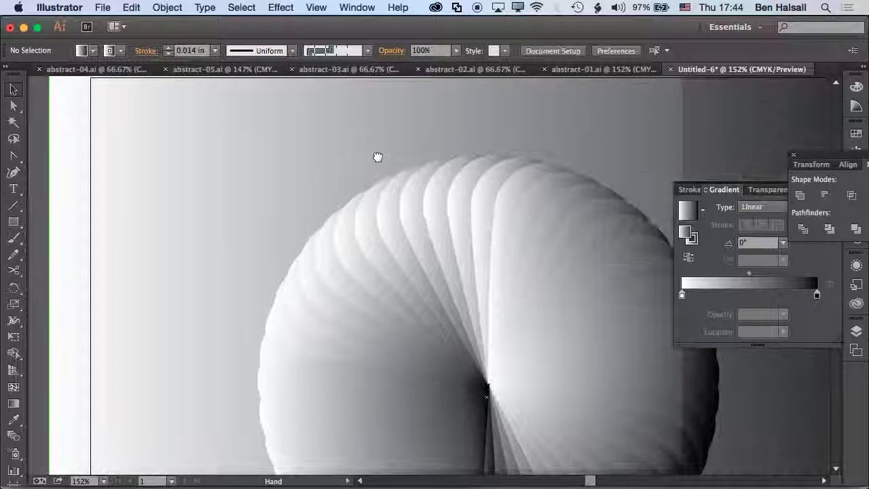
key("super+n")
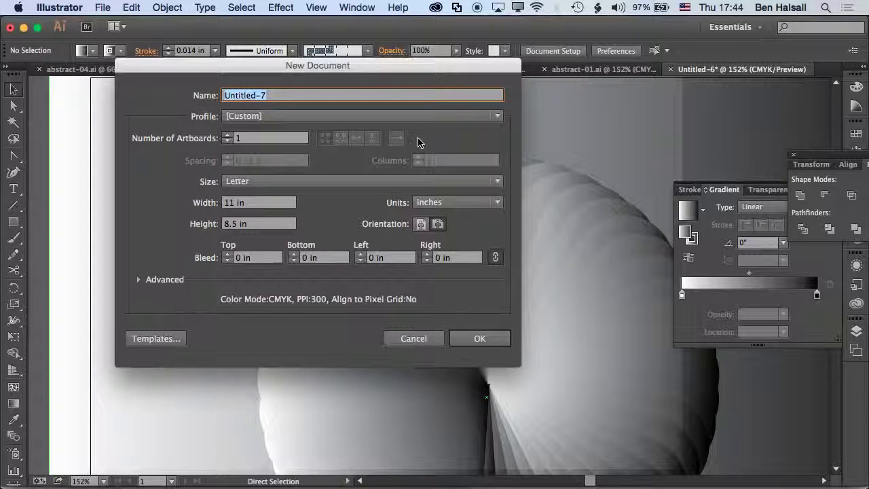
left_click(482, 337)
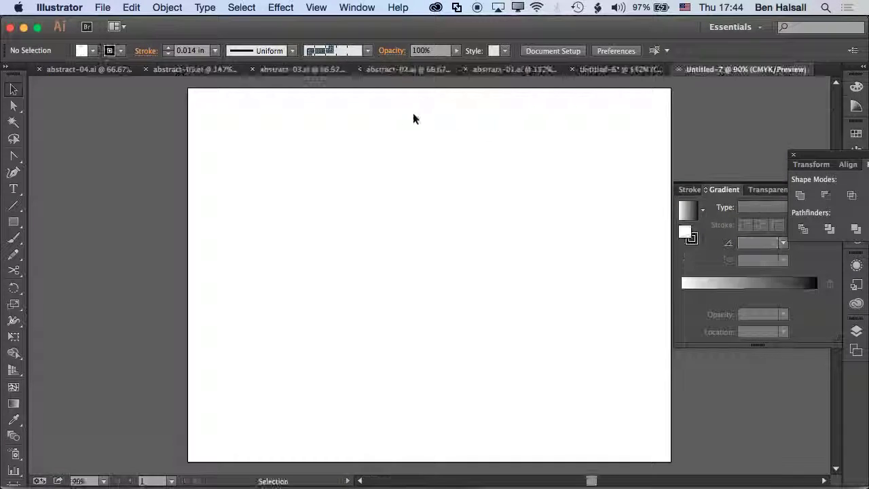
Step: Draw a straight horizontal line across the artboard's upper part, slightly past both edges, and clear the panels away from it
left_click(13, 205)
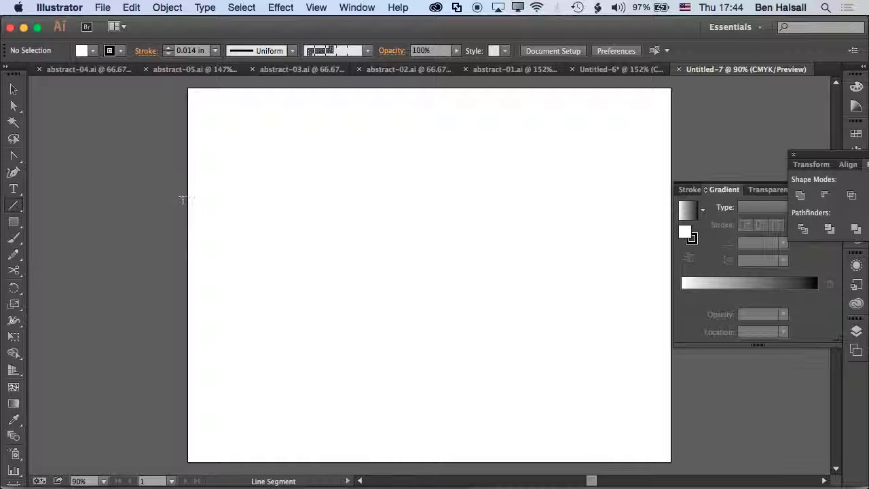
left_click_drag(181, 182, 681, 181)
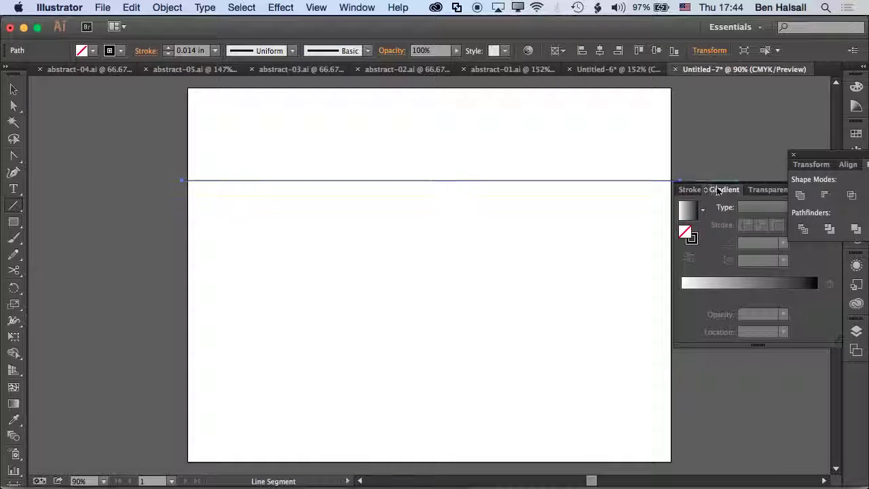
left_click_drag(818, 156, 807, 93)
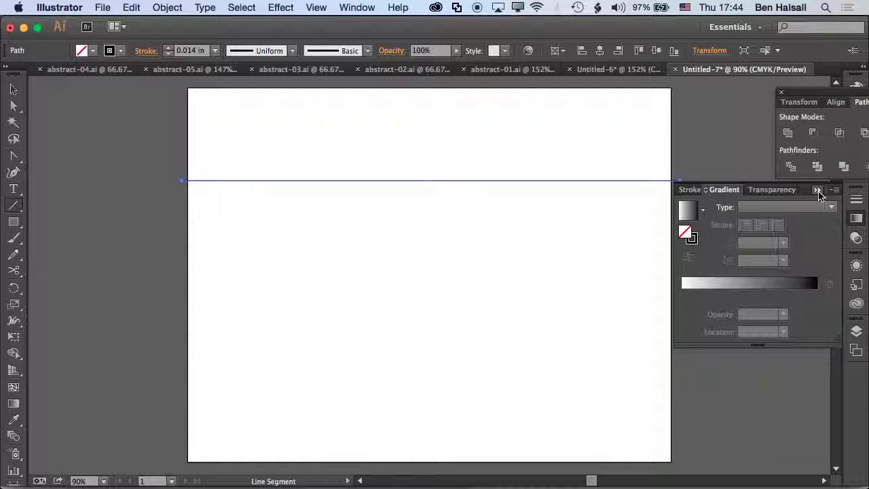
left_click(818, 189)
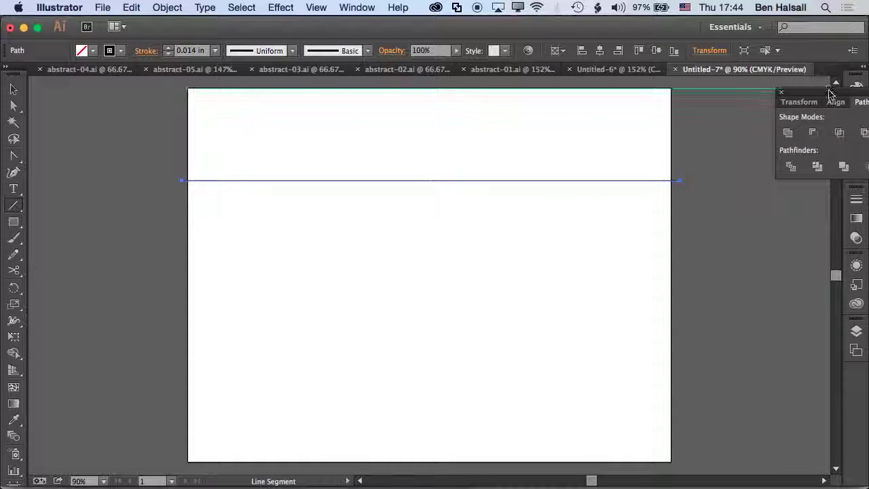
left_click_drag(835, 91, 707, 66)
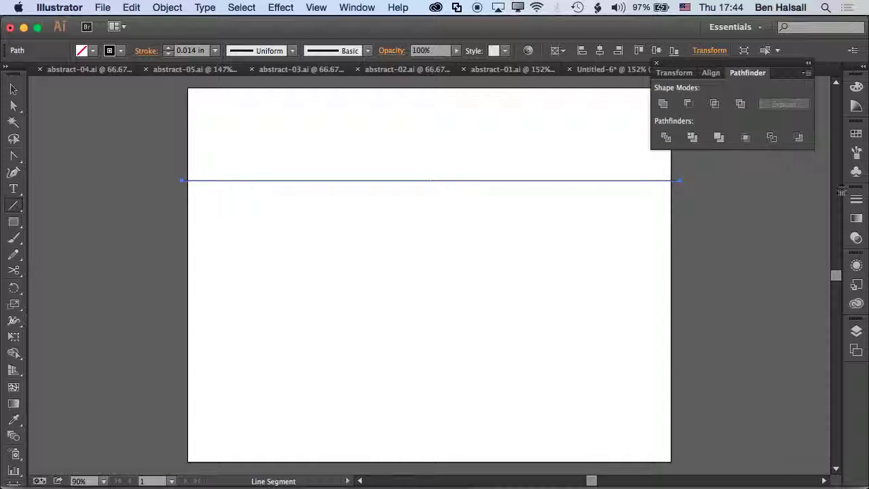
Step: Set the horizontal line's stroke weight to 0.5 in
left_click(857, 201)
left_click(769, 206)
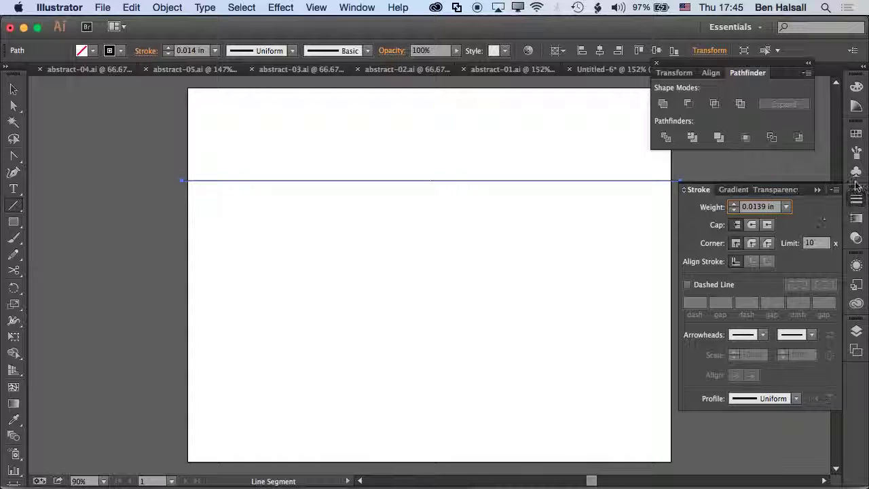
left_click(785, 207)
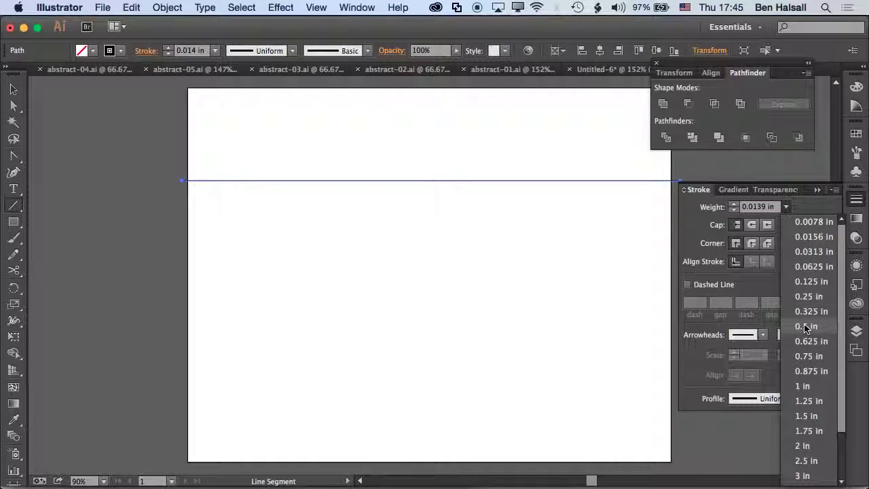
left_click(809, 281)
left_click(784, 207)
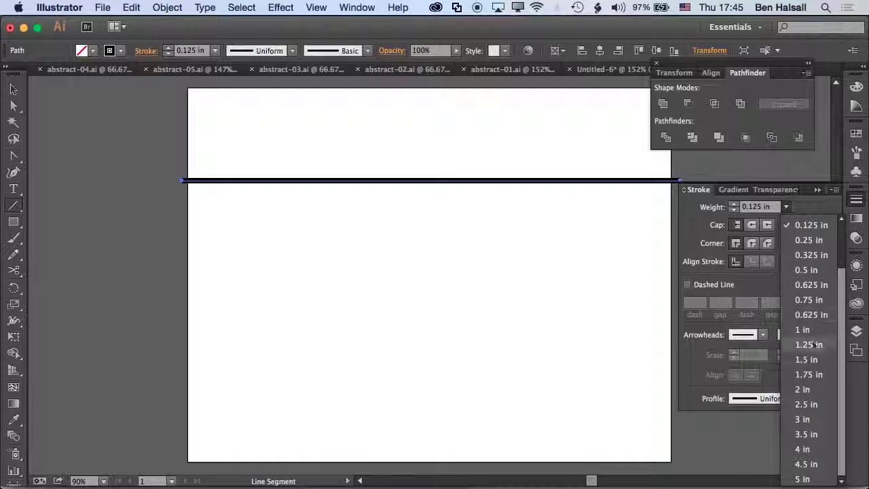
left_click(761, 207)
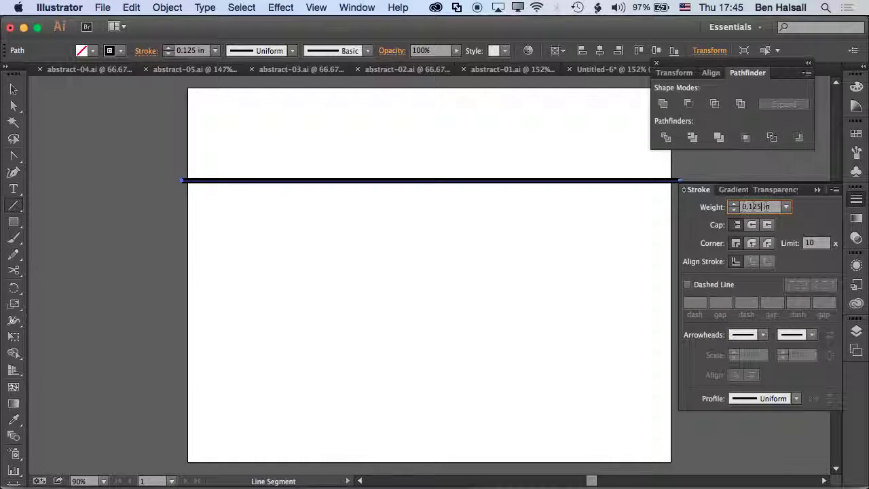
double_click(758, 207)
type("0.625")
key("Return")
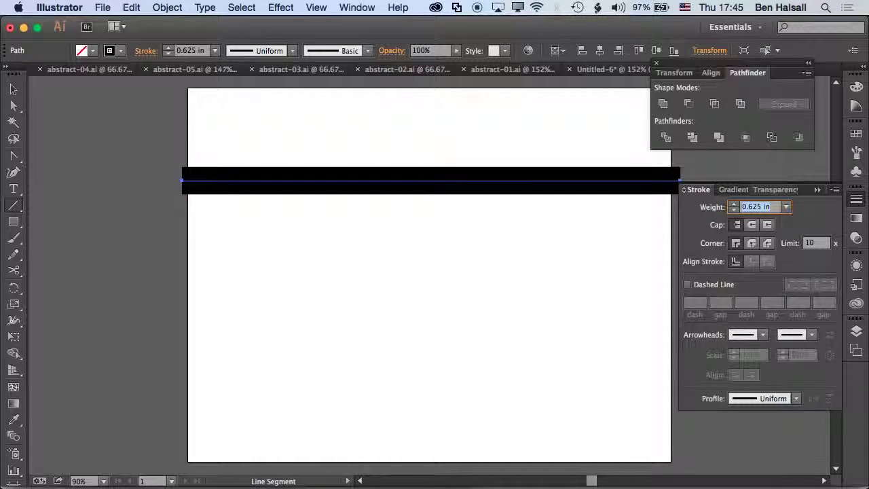
key("Down")
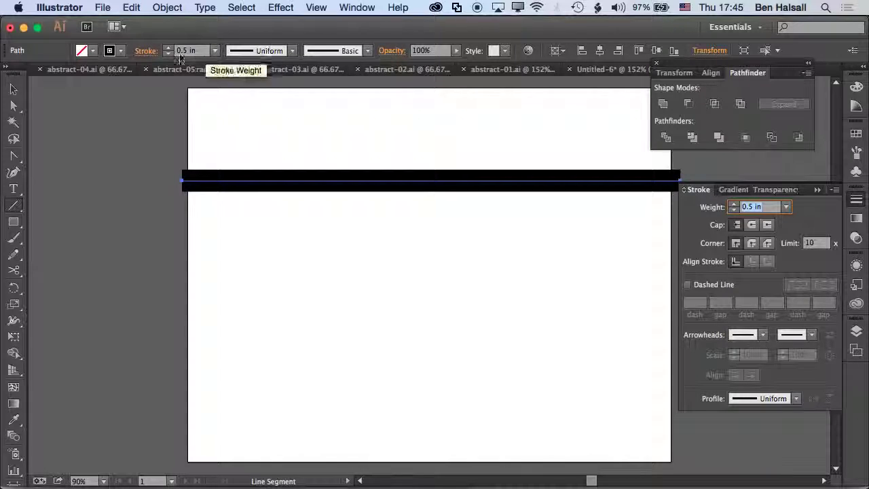
left_click(819, 191)
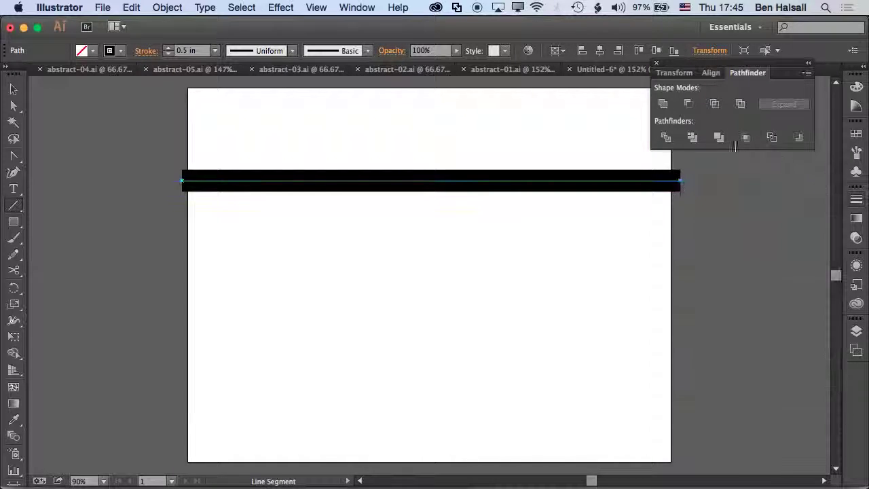
Step: Convert the thick line into a filled shape with Outline Stroke and shift the bar slightly to the left
left_click(166, 7)
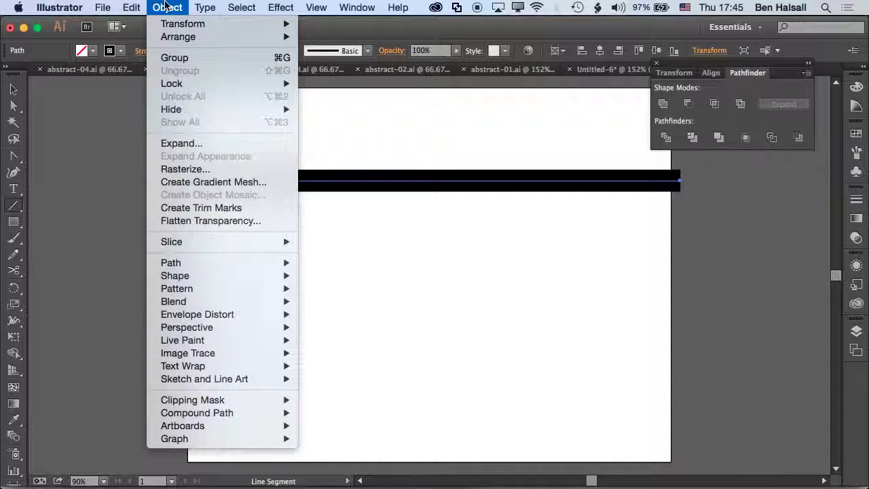
mouse_move(207, 263)
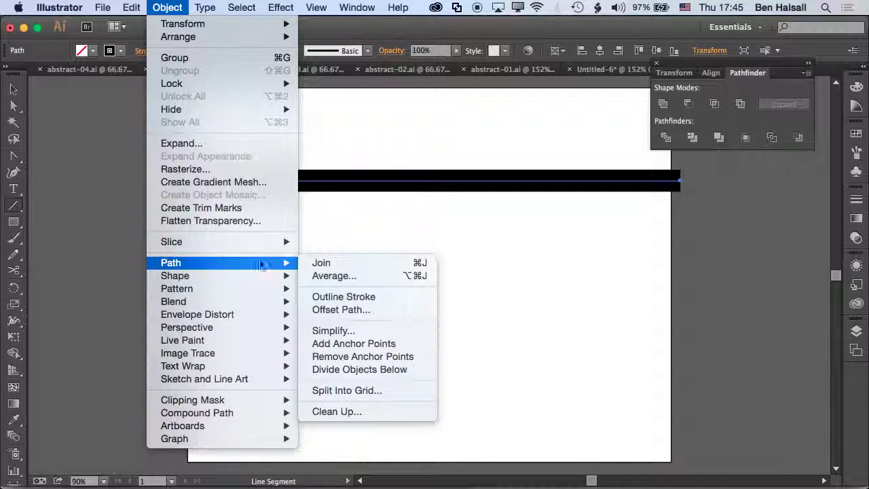
left_click(361, 298)
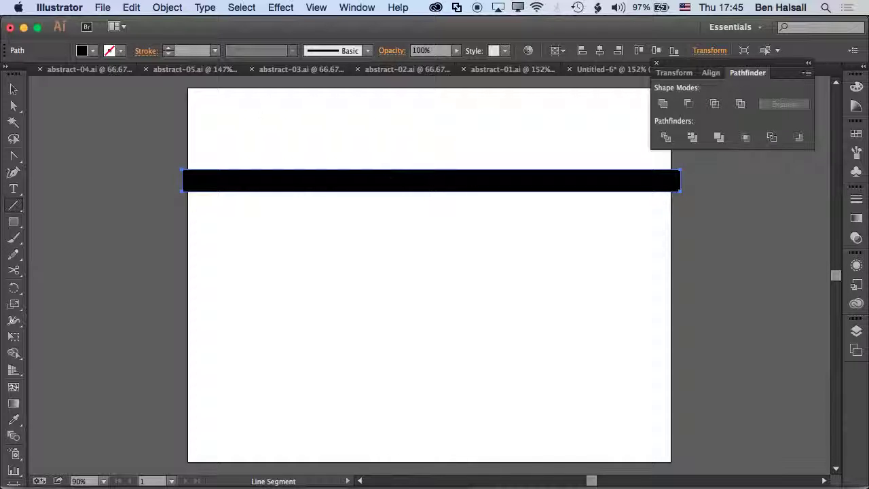
left_click(14, 89)
key("super+shift+a")
mouse_move(299, 182)
left_mouse_down()
mouse_move(310, 213)
mouse_move(291, 184)
mouse_move(303, 183)
mouse_move(295, 182)
left_mouse_up()
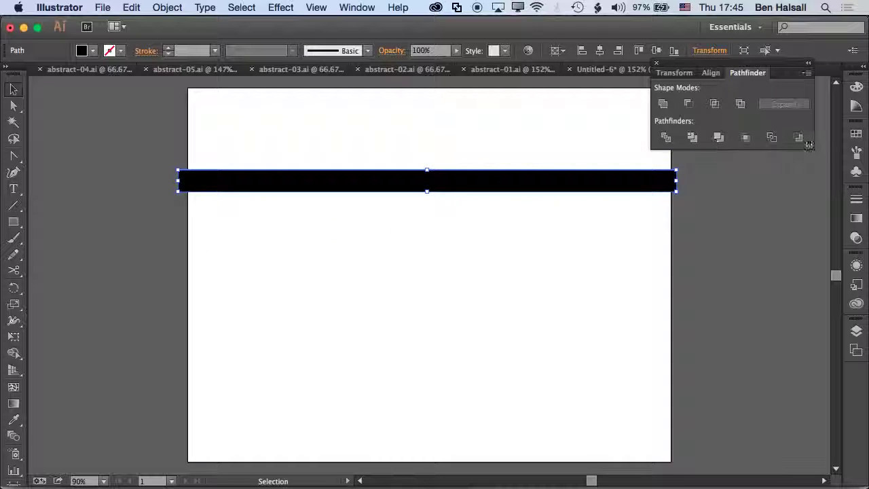
Step: Give the bar a bright blue fill and a black stroke
left_click(856, 133)
left_click(754, 163)
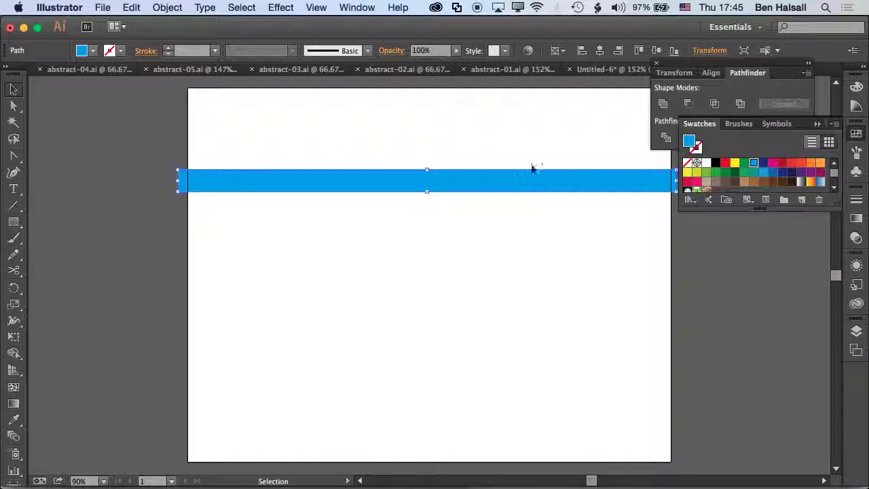
left_click(695, 149)
left_click(716, 163)
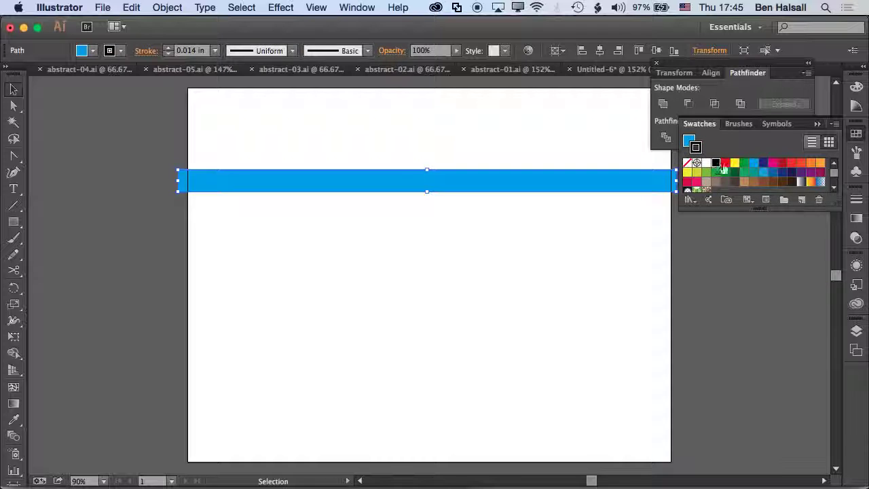
Step: Set the blue bar's stroke weight to 0.055 in and deselect it
left_click(856, 199)
type("0.125")
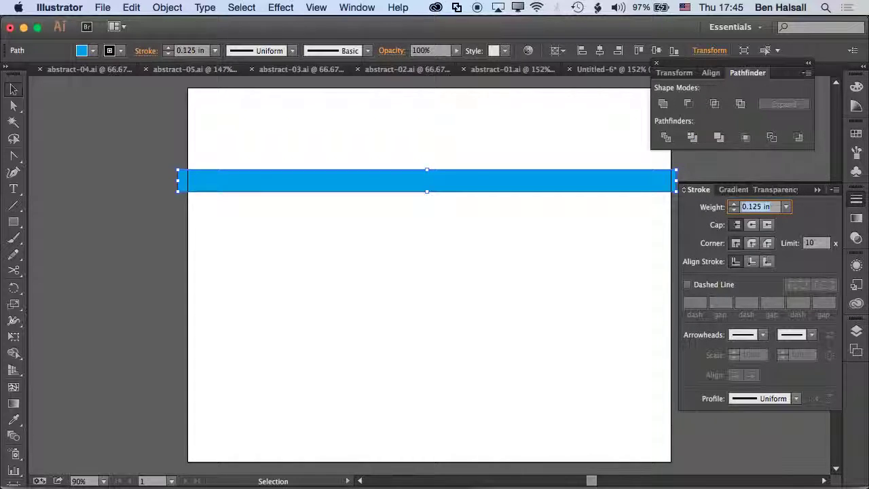
key("Return")
type("0.1")
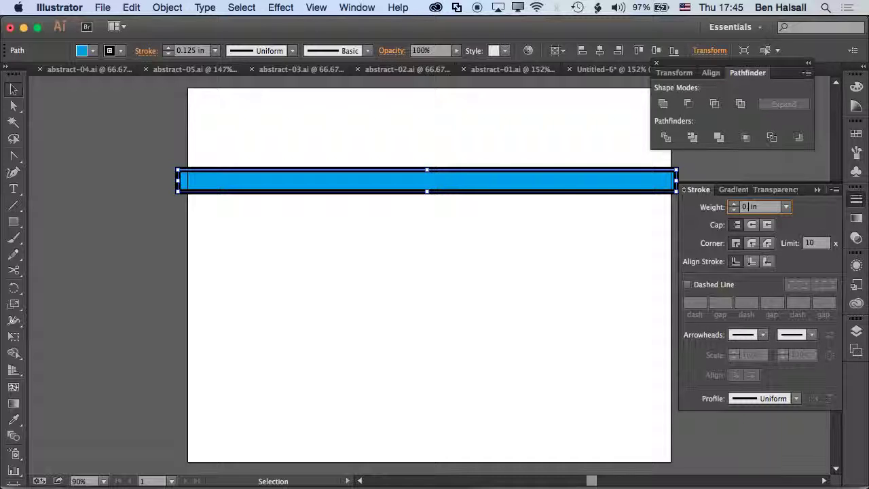
type("025")
key("Return")
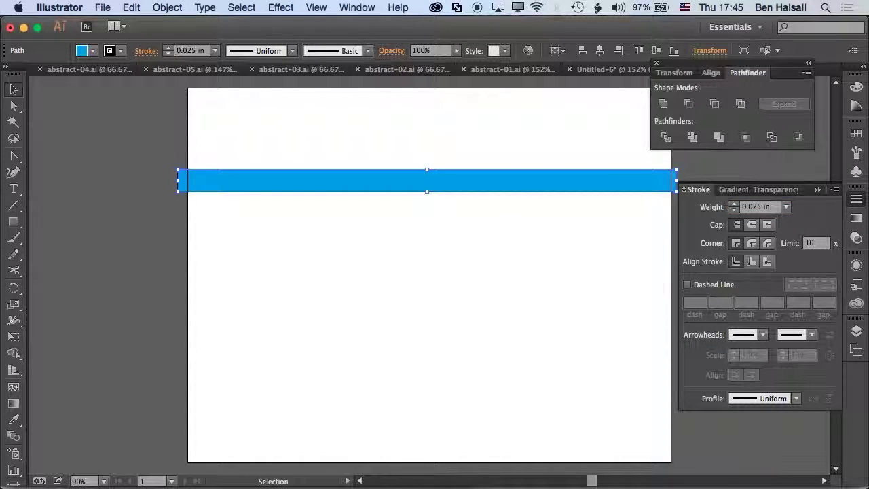
left_click(757, 207)
key("BackSpace")
type("5")
key("Return")
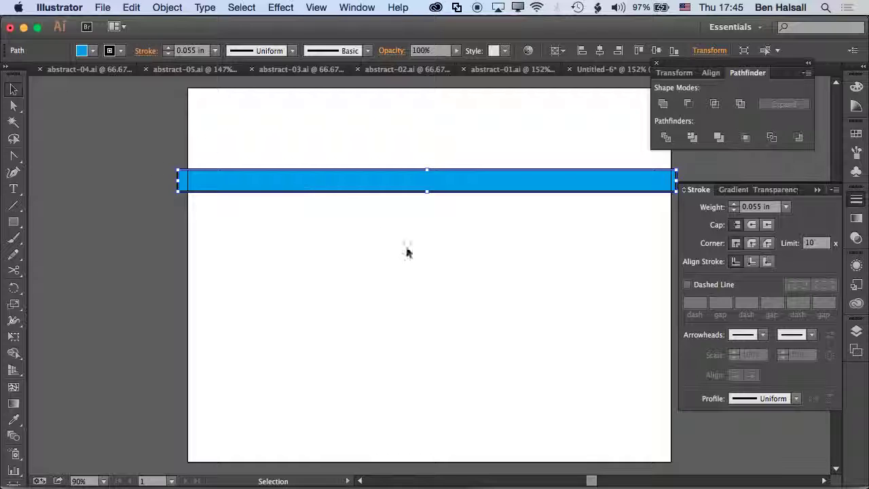
key("super+shift+a")
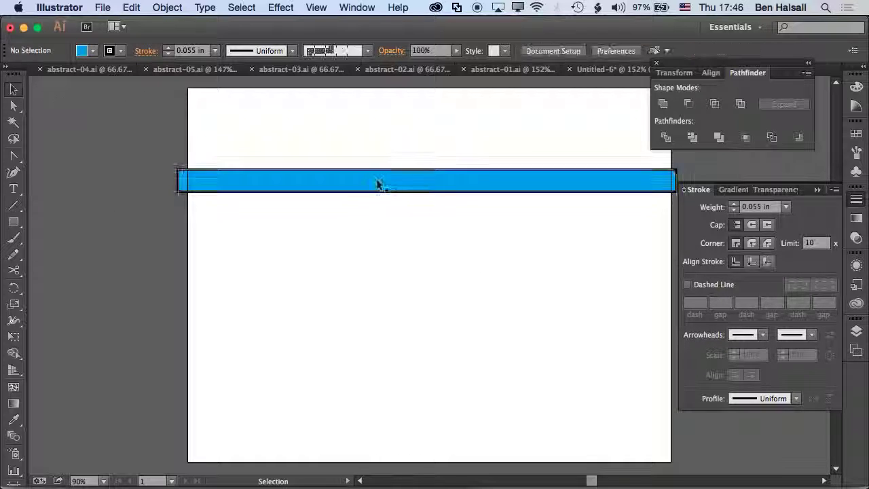
Step: Duplicate the blue bar three times straight down to form four evenly spaced horizontal bars, leaving nothing selected
left_click_drag(283, 186, 306, 301)
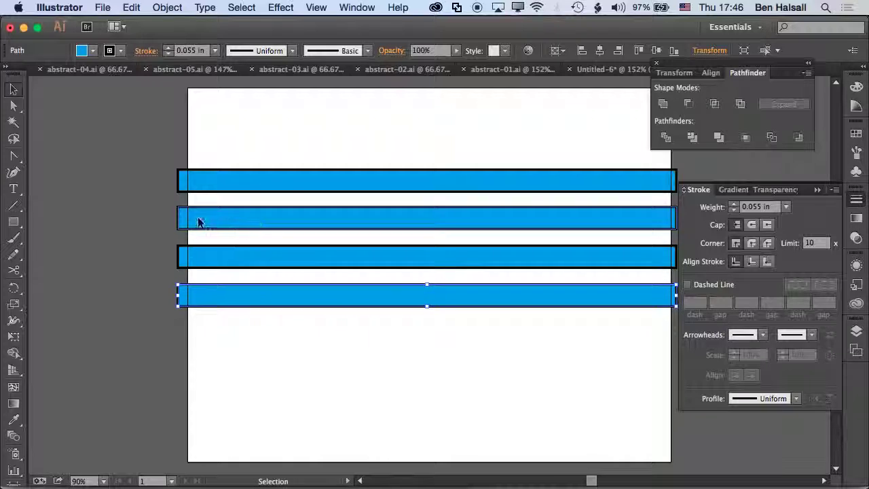
left_click(272, 202)
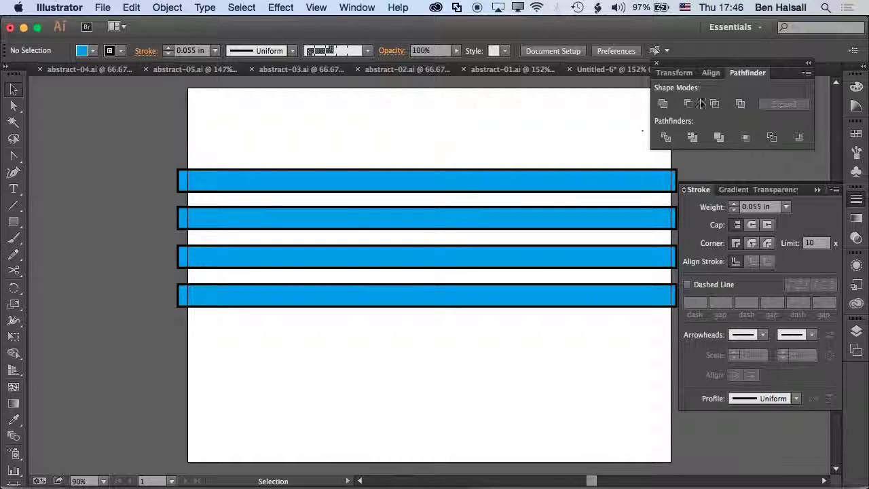
left_click(817, 191)
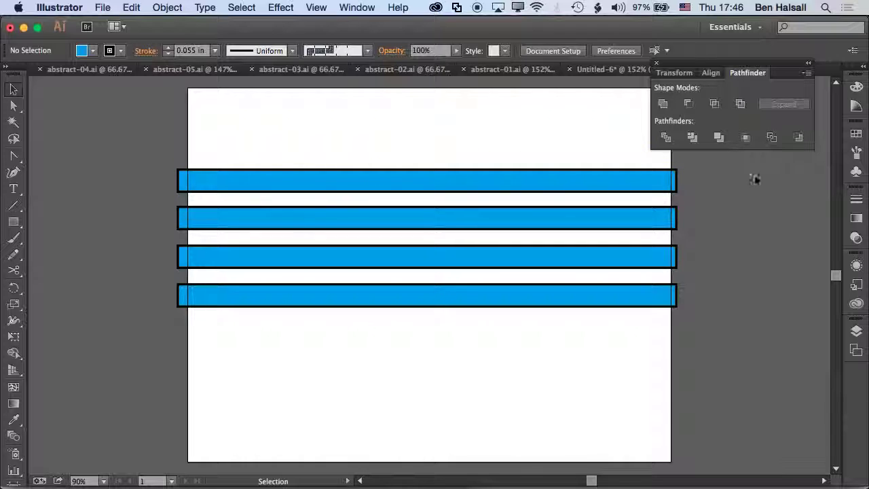
Step: Add a second layer and paste a copy of all four blue bars in place on it
left_click(855, 332)
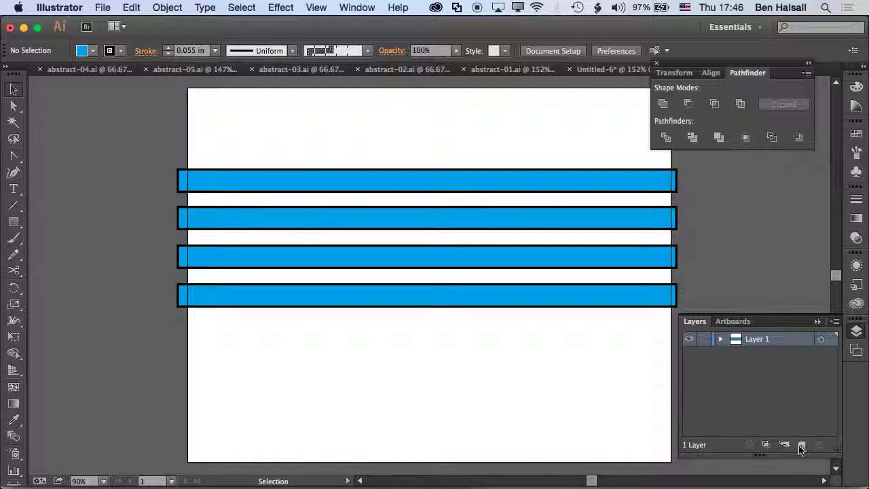
left_click(801, 445)
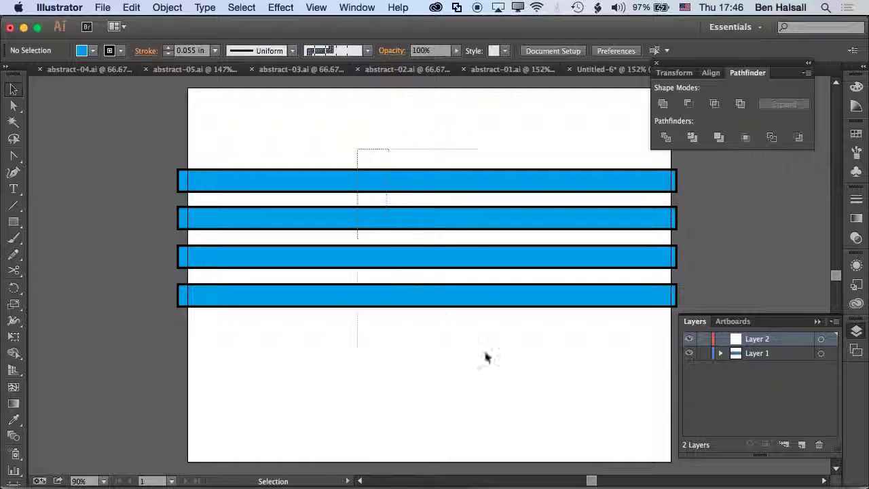
key("super+a")
left_click(753, 339)
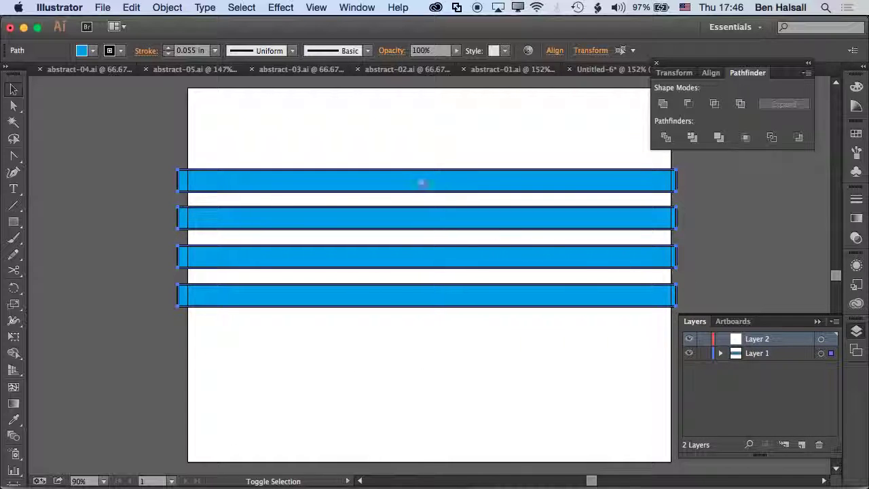
key("super+x")
key("super+f")
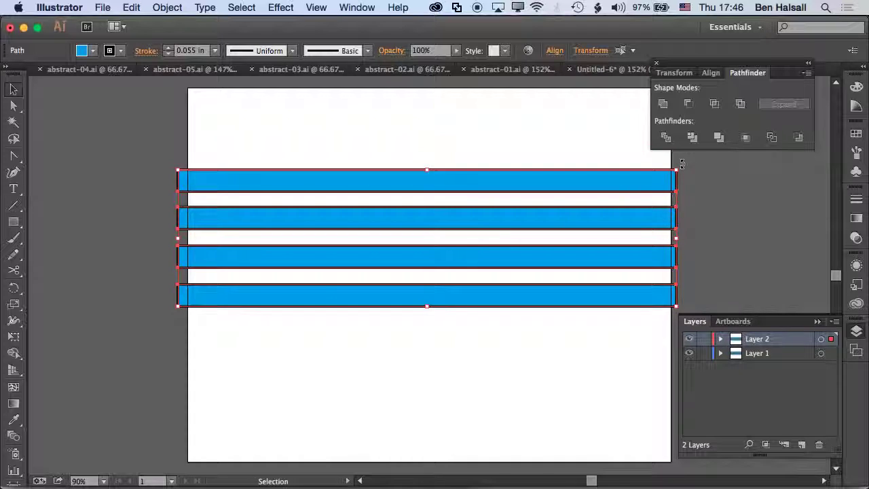
Step: Rotate the Layer 2 bars 90 degrees to vertical and fill them green with a black stroke, leaving nothing selected
left_click_drag(684, 162, 506, 394)
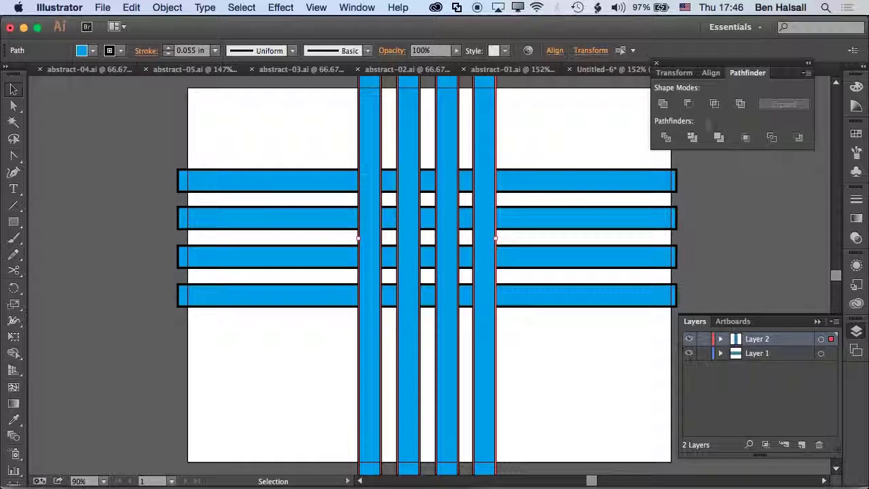
left_click(855, 135)
left_click(743, 165)
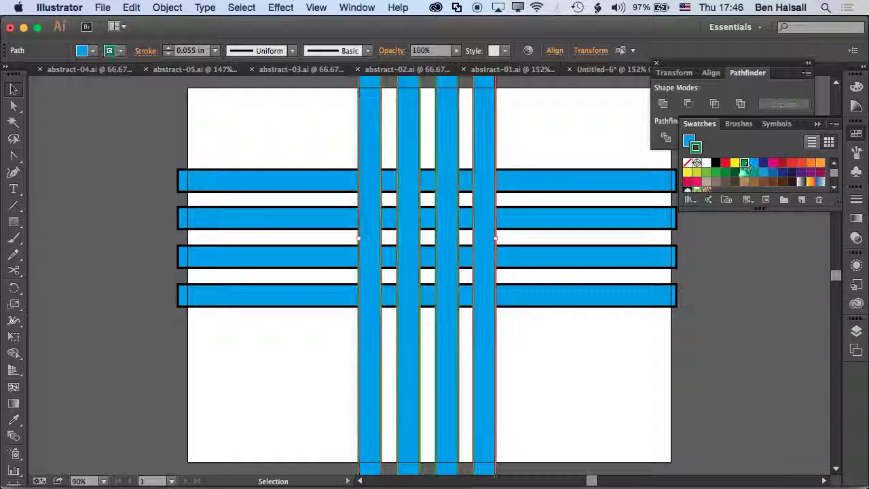
left_click(715, 162)
left_click(688, 140)
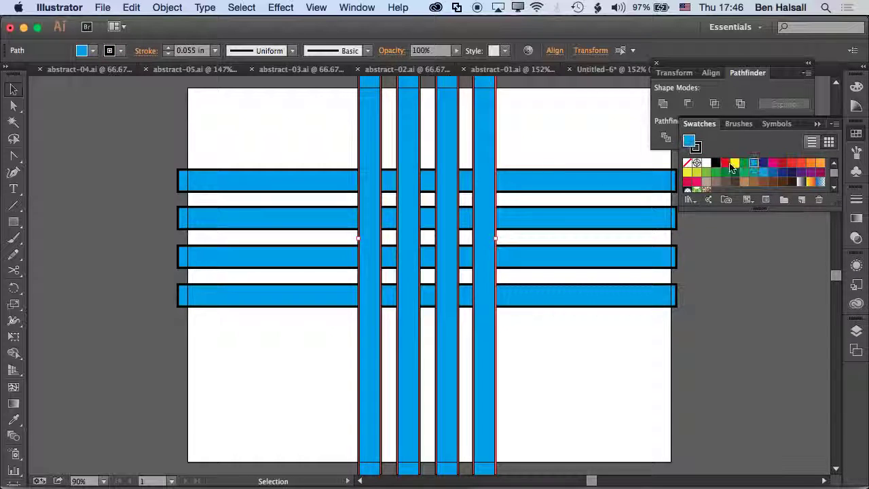
left_click(743, 162)
left_click(640, 148)
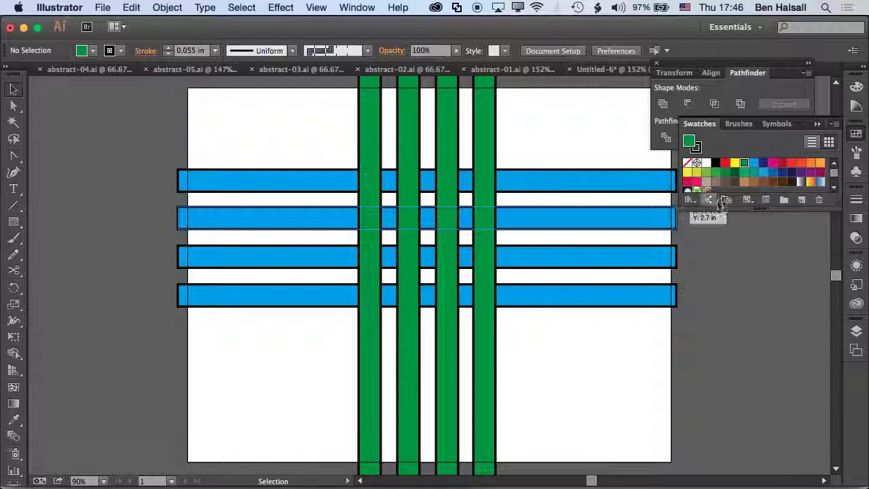
Step: Copy the four vertical green bars on Layer 2 and switch to Photoshop
left_click(856, 330)
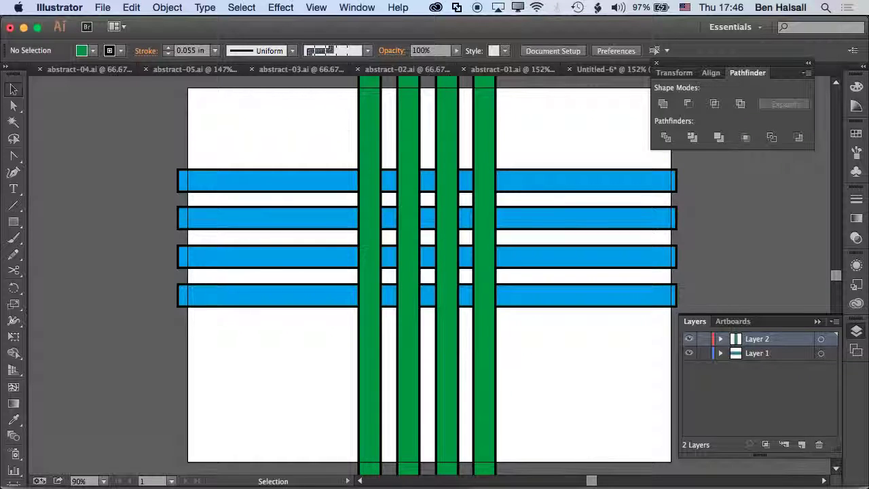
left_click_drag(329, 112, 543, 139)
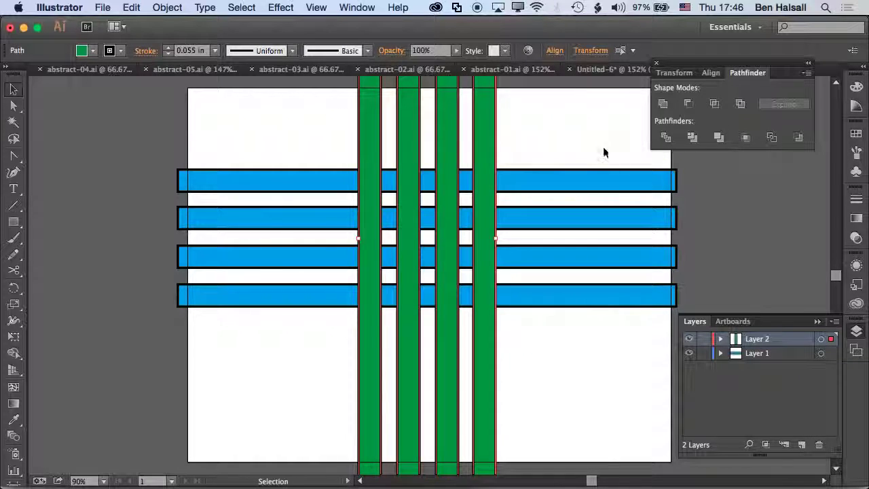
key("super+Tab")
key("super+Tab")
key("super+Tab")
key("super+Tab")
key("super+Tab")
key("super+Tab")
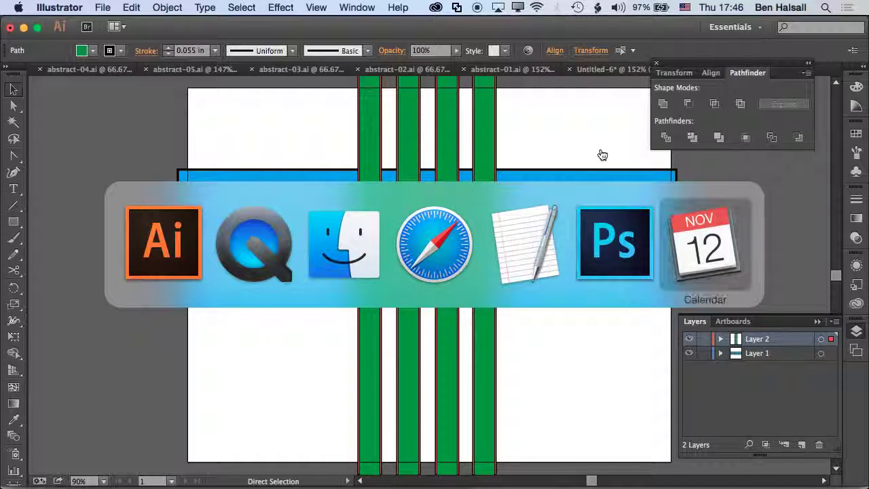
key("super+shift+Tab")
Step: Create a new document with the U.S. Paper preset at Letter size and rotate its canvas to landscape
key("super+n")
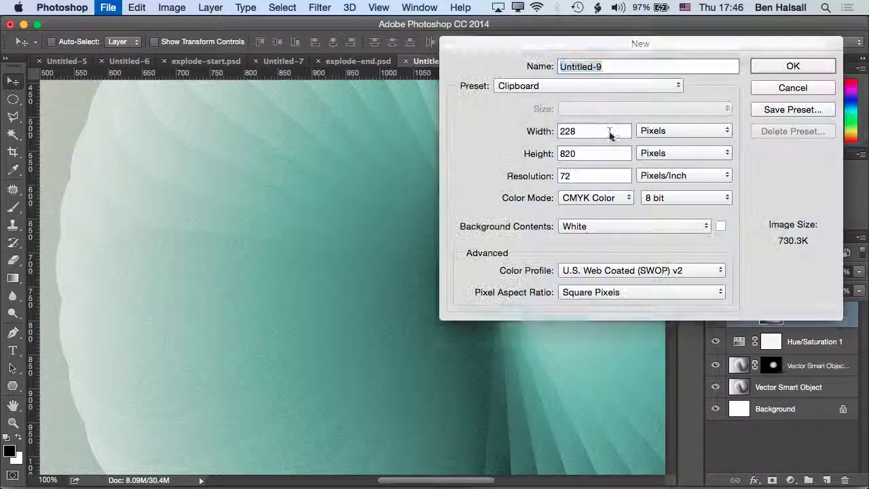
left_click(603, 86)
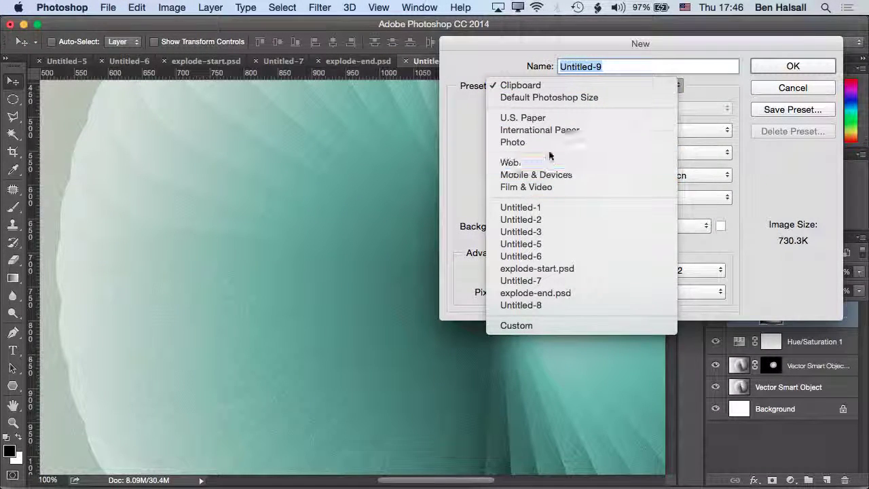
left_click(554, 117)
left_click(607, 109)
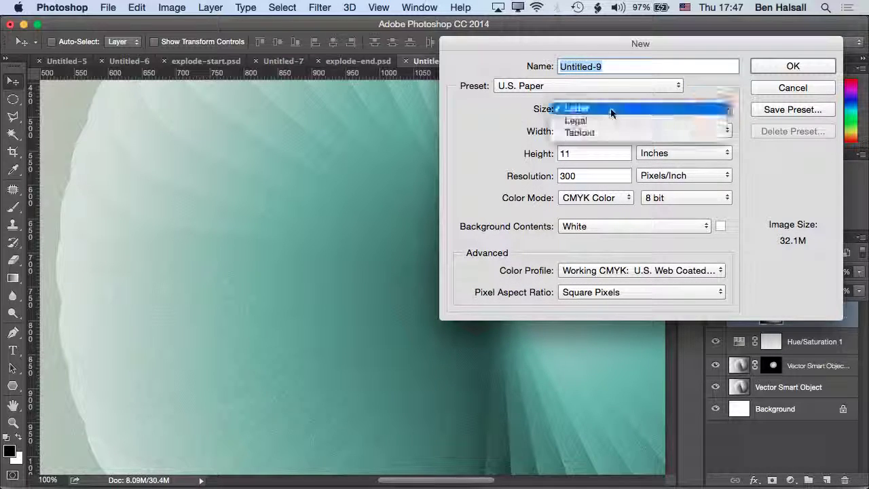
left_click(540, 114)
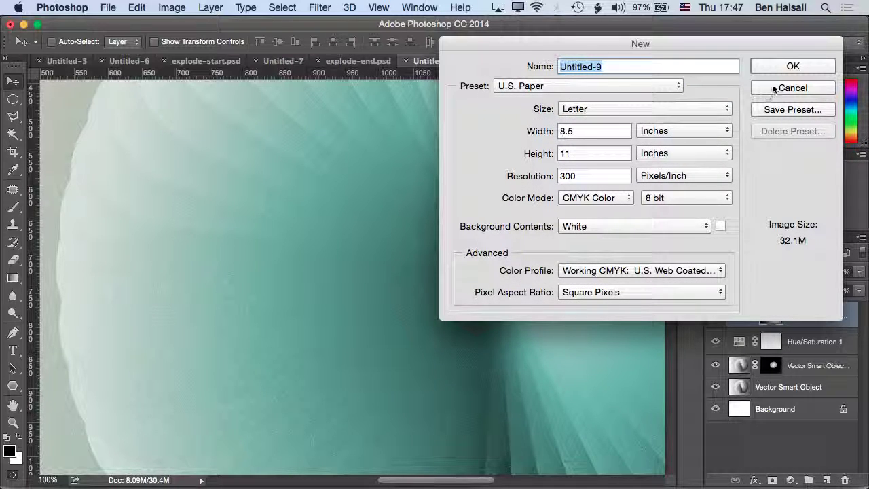
key("Return")
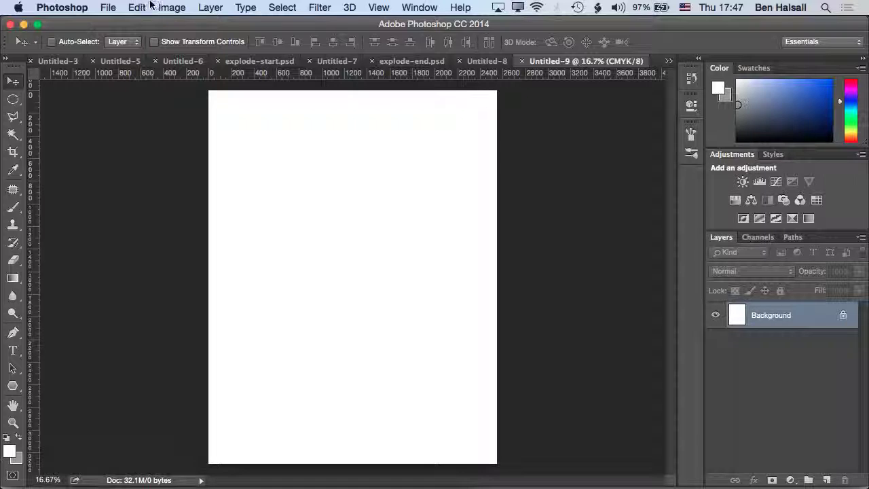
left_click(170, 7)
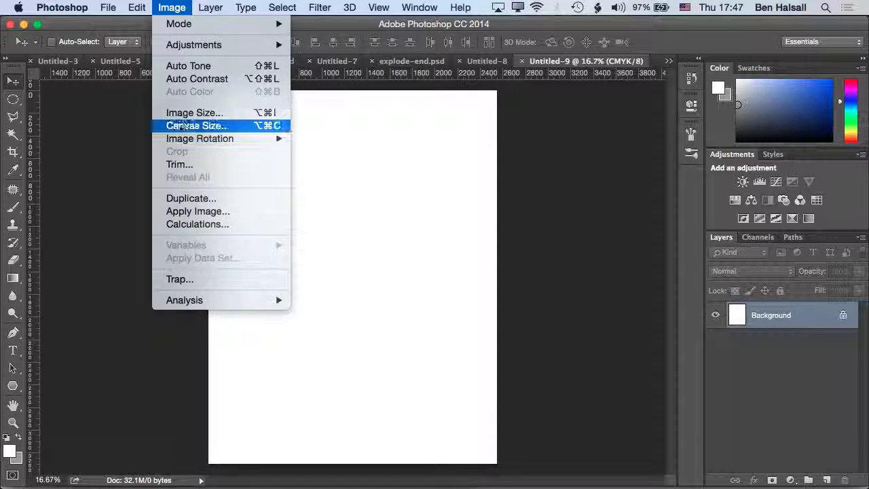
left_click(526, 147)
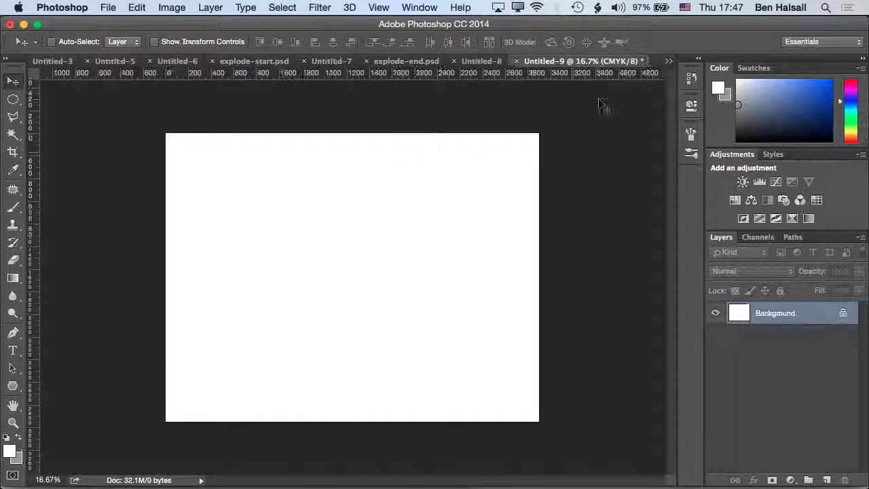
Step: Paste the green bars as a Smart Object and scale them proportionally to 100%
key("super+v")
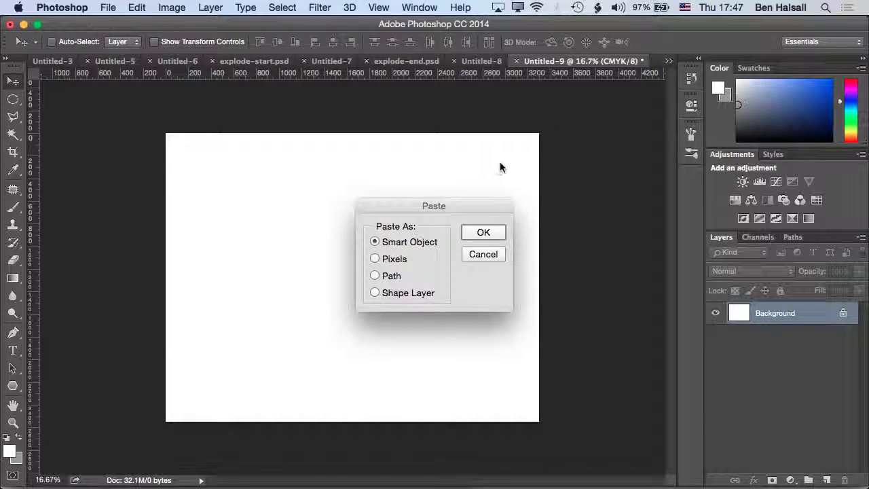
left_click(484, 232)
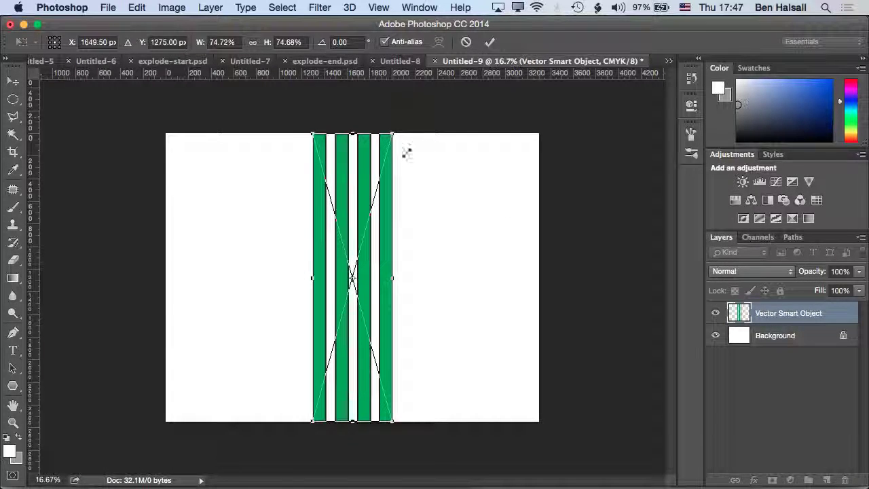
left_click(253, 42)
left_click(235, 41)
type("100")
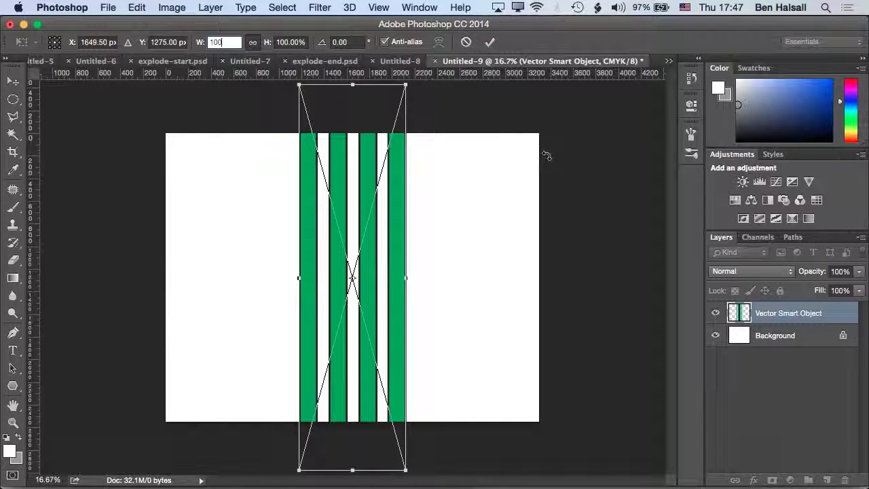
key("Return")
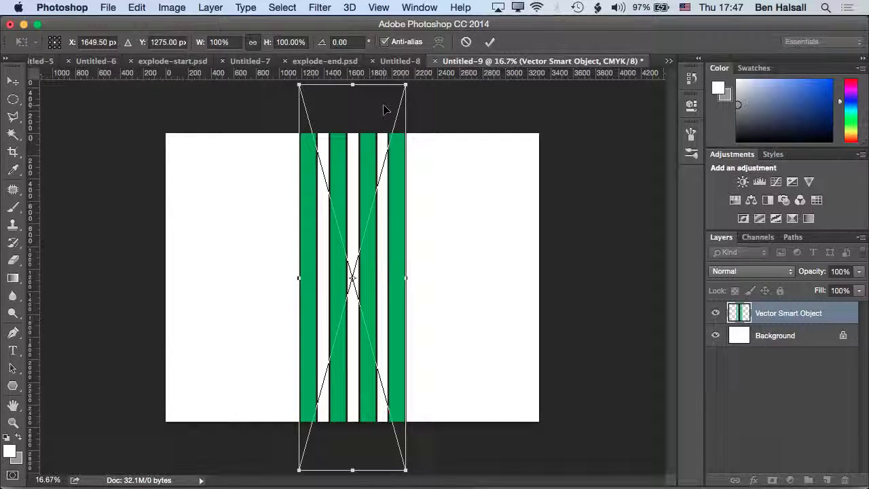
key("Return")
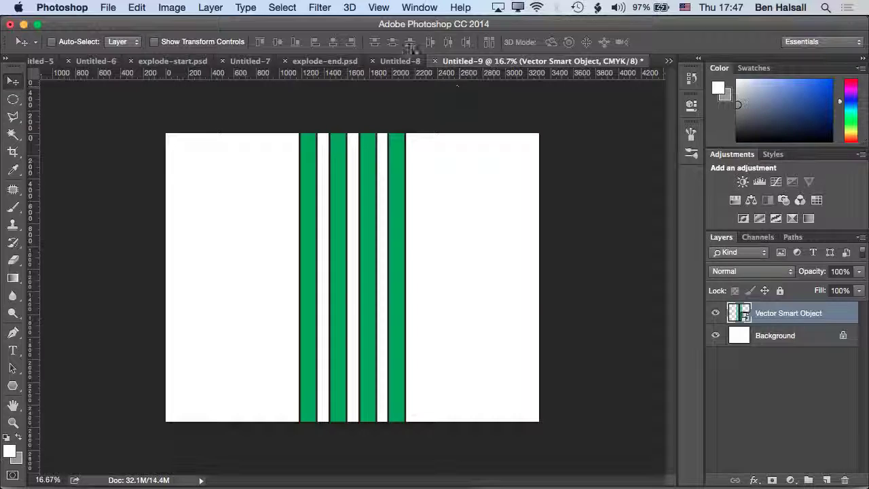
Step: Copy the four horizontal blue bars from Illustrator and paste them into the Photoshop document as a Smart Object
key("super+Tab")
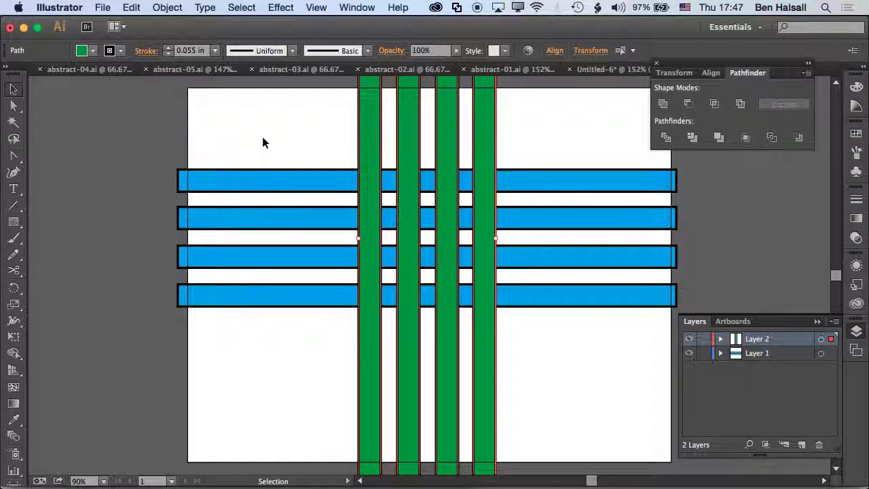
left_click_drag(323, 349, 324, 347)
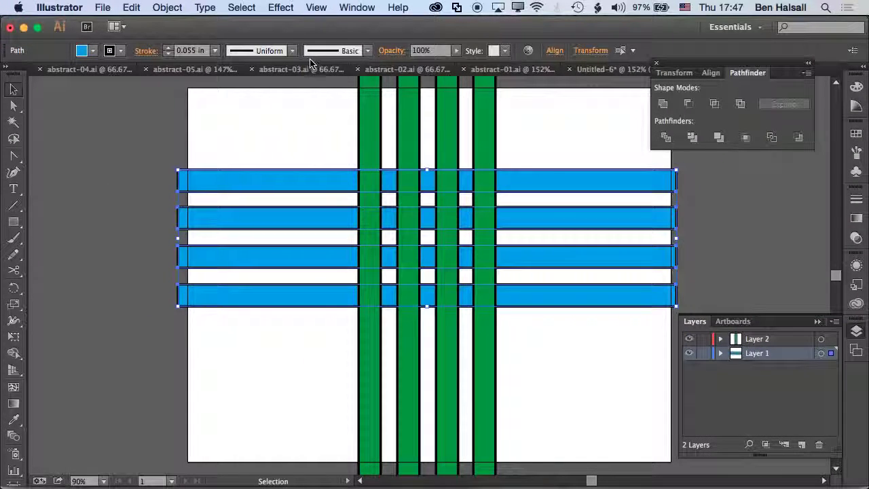
key("super+c")
key("super+Tab")
key("super+v")
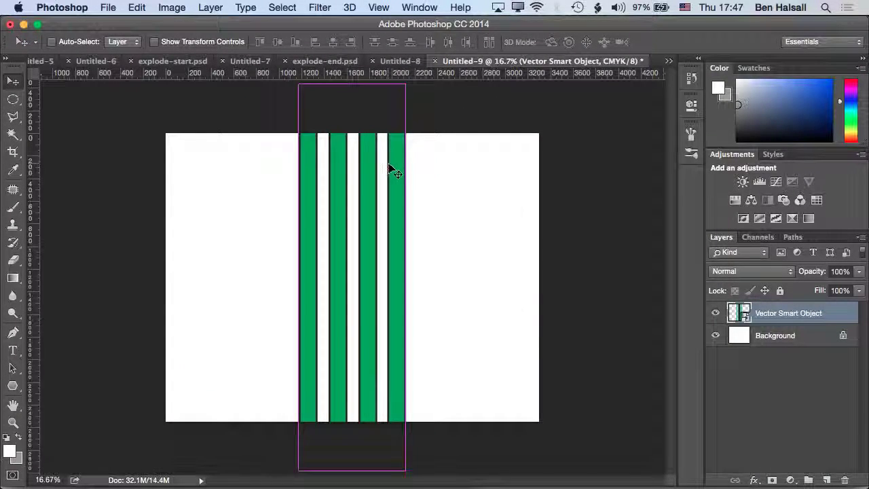
left_click(484, 231)
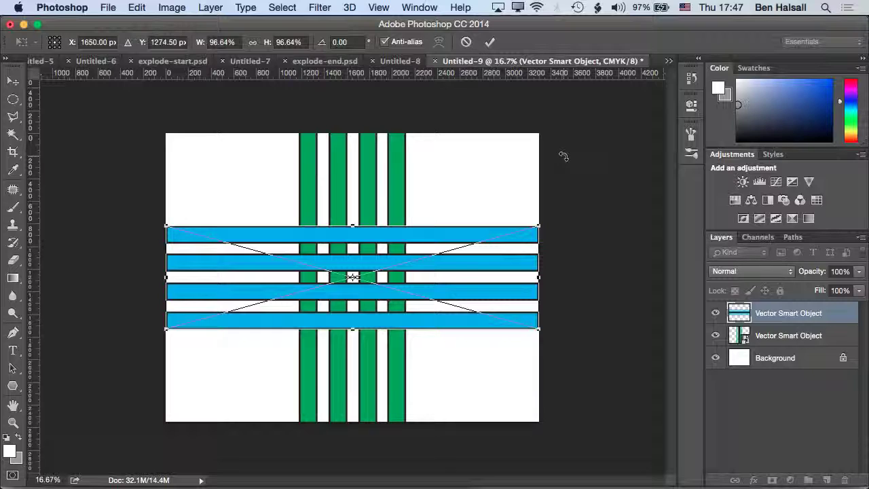
key("Return")
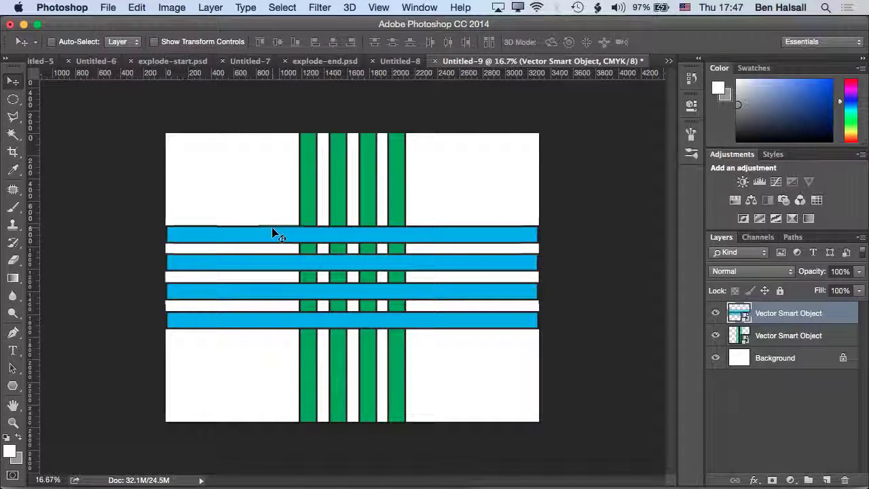
Step: Scale the blue bars' Smart Object proportionally to 100%
key("super+t")
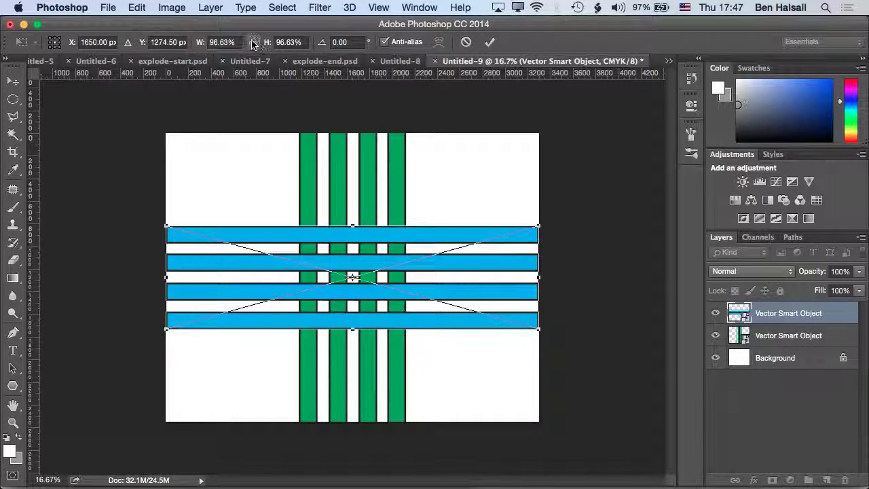
double_click(221, 42)
type("100")
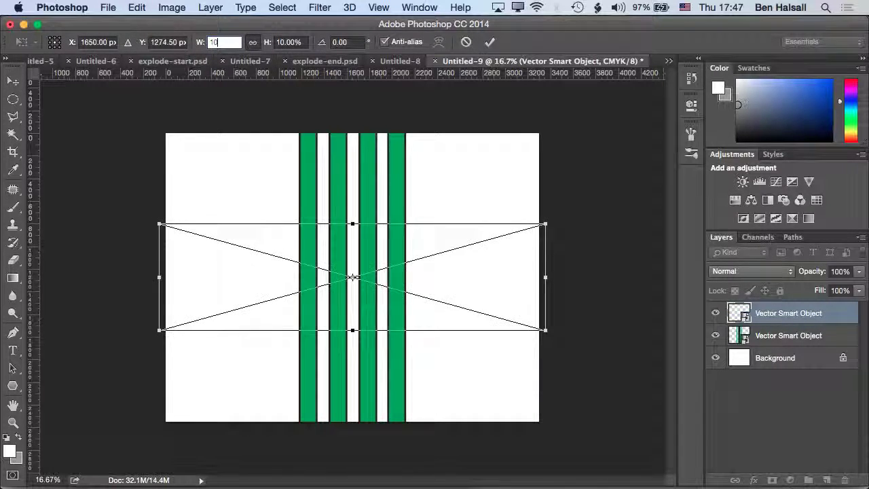
key("Return")
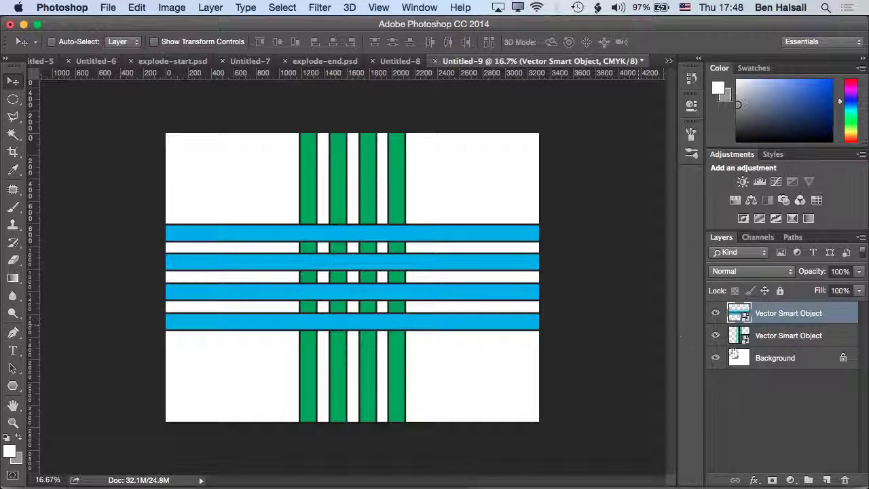
Step: Duplicate the green bars layer above the blue bars layer and toggle the copy's visibility to check it
left_click(789, 338)
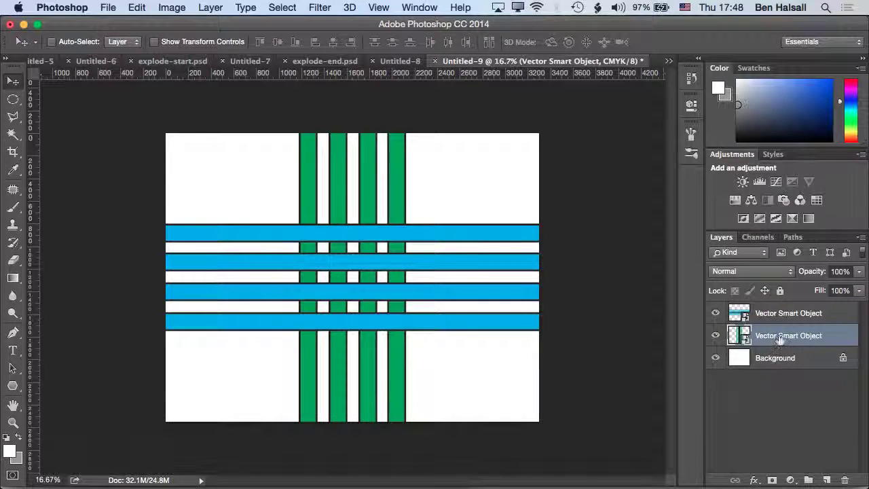
left_click_drag(777, 343, 785, 314)
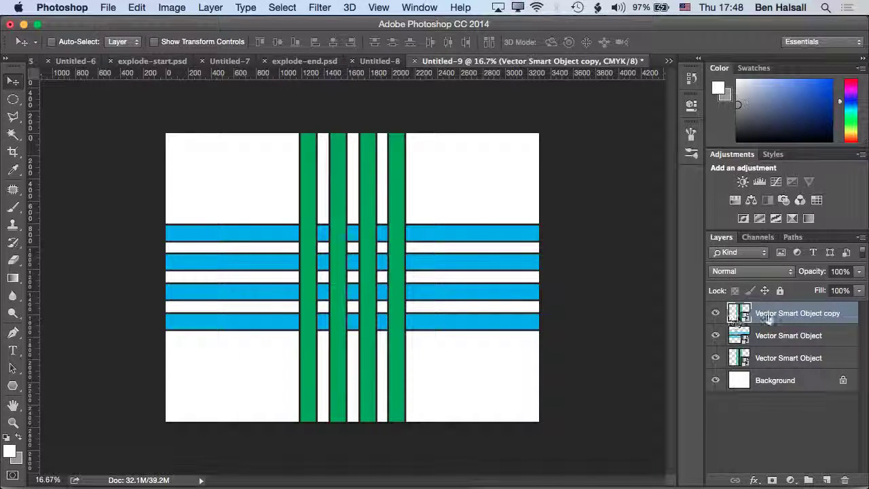
left_click(715, 314)
left_click(715, 313)
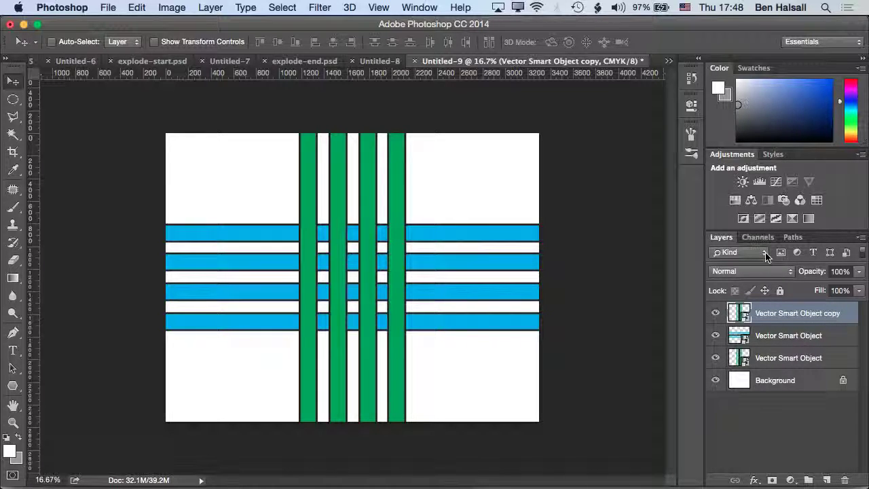
Step: Add a layer mask to the top copy of the green bars and activate the Brush tool
key("super+equal")
key("super+equal")
key("super+equal")
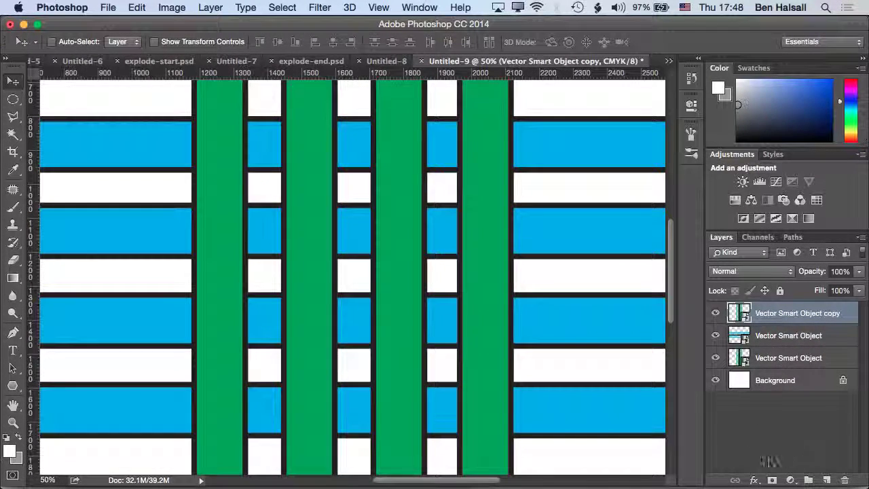
left_click(772, 480)
key("b")
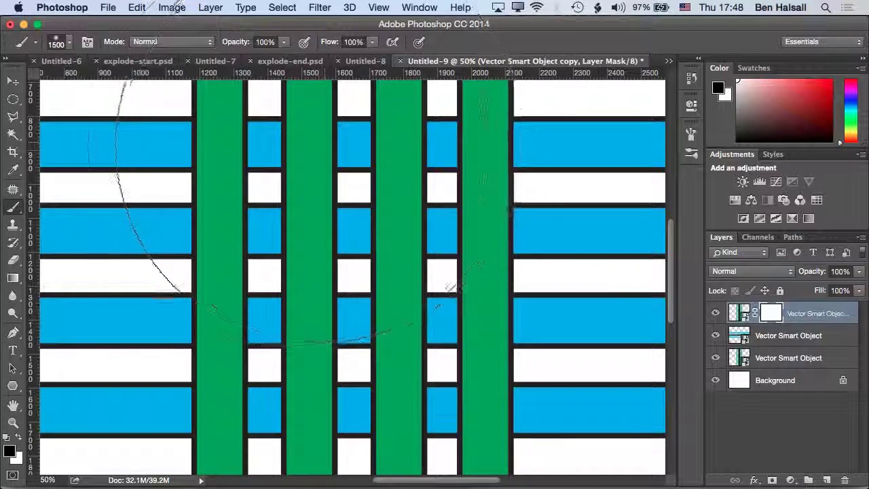
Step: Set the brush hardness to 100% and undo the stray dab on the mask
right_click(351, 227)
left_click(479, 177)
type("100")
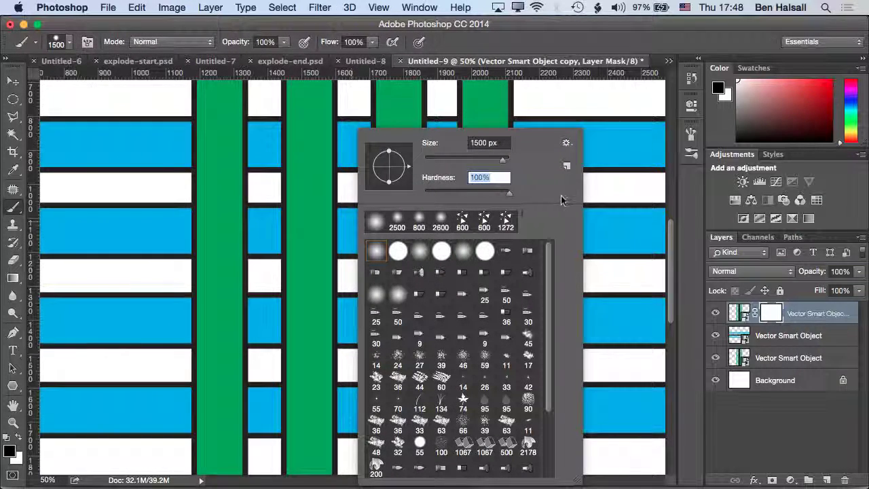
key("Return")
left_click(624, 199)
key("super+z")
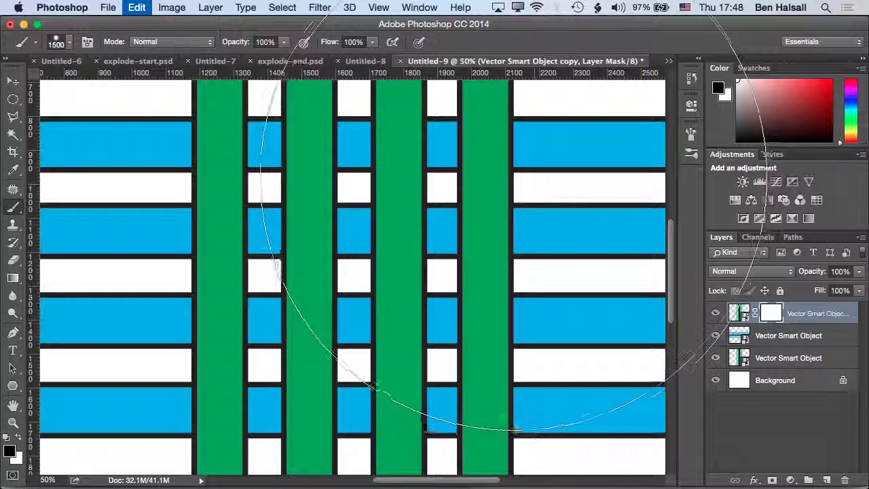
Step: Reduce the mask brush size to 250
key("bracketleft")
key("bracketleft")
key("bracketleft")
key("bracketleft")
key("bracketleft")
key("bracketleft")
key("bracketleft")
key("bracketleft")
key("bracketleft")
key("bracketleft")
key("bracketleft")
key("bracketleft")
key("bracketleft")
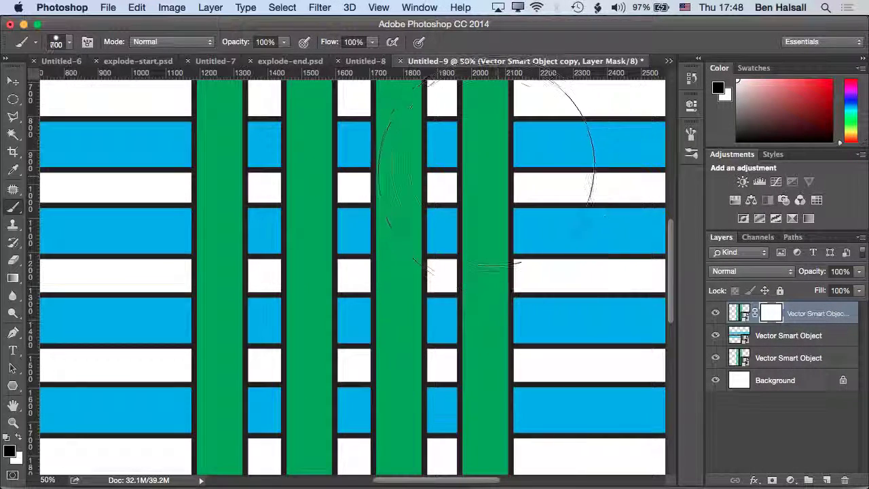
Step: Paint black on the top copy's mask over alternating crossings so the blue bars weave over and under the green bars
left_click(483, 139)
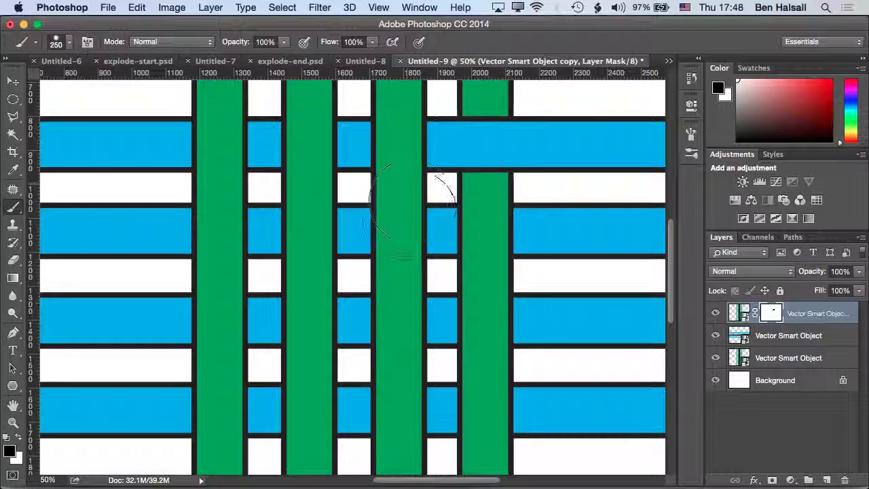
left_click(395, 230)
left_click(309, 144)
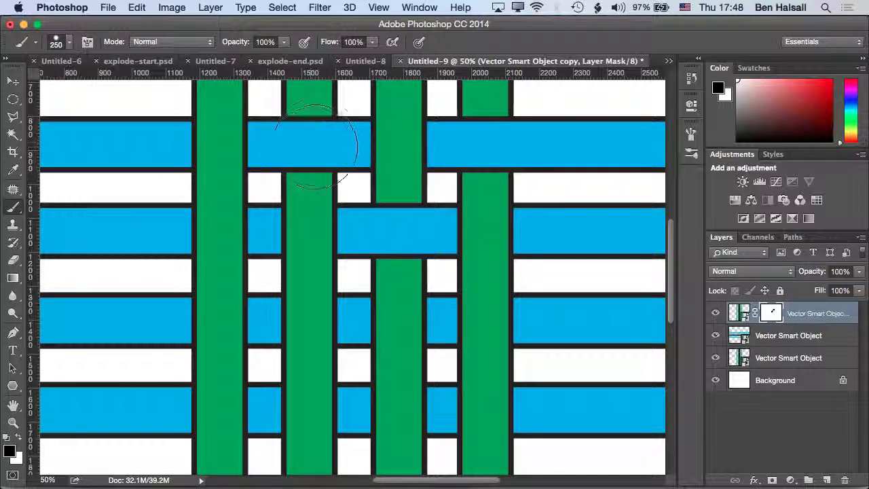
left_click(319, 318)
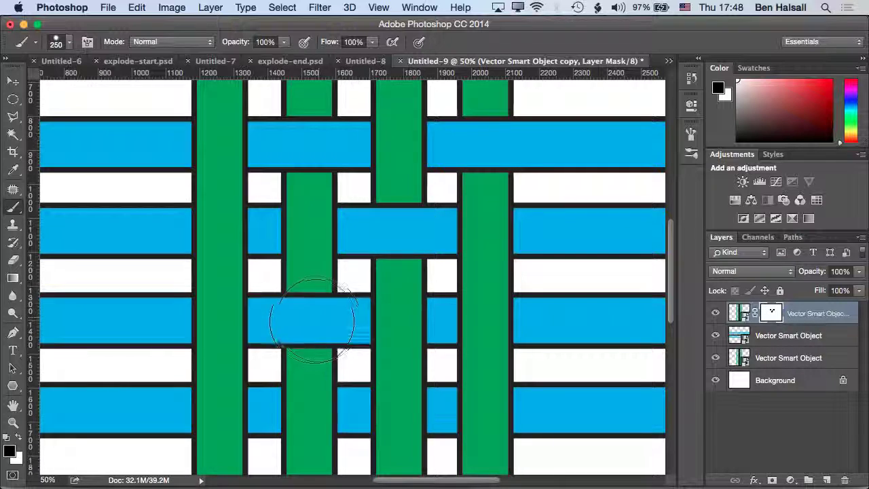
left_click(219, 231)
scroll(373, 242, "down", 3)
scroll(372, 243, "right", 2)
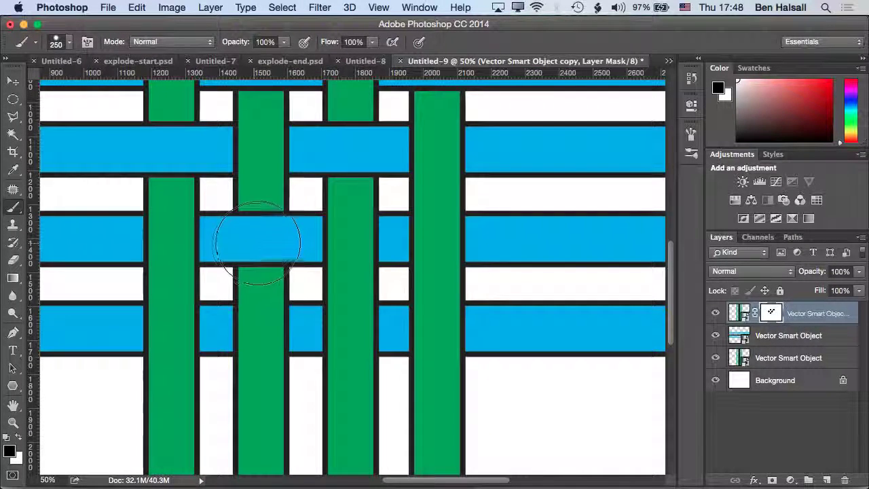
left_click(358, 331)
left_click(171, 329)
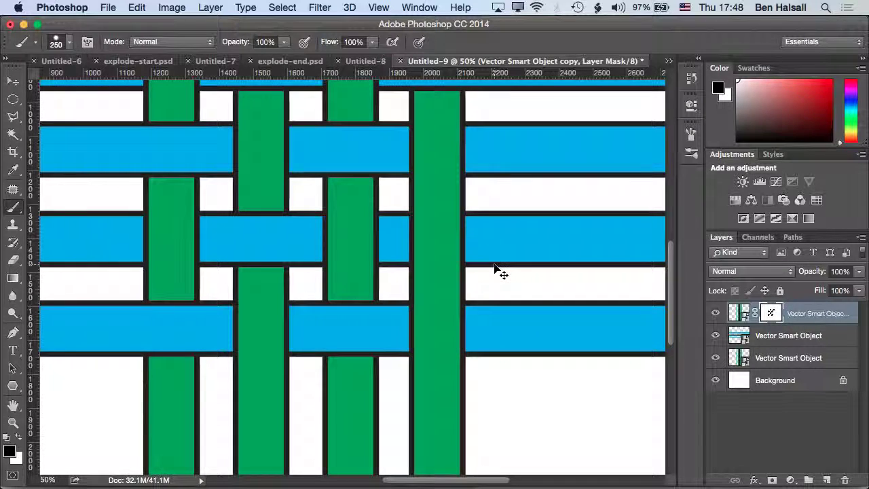
key("super+minus")
mouse_move(458, 252)
left_mouse_down()
mouse_move(450, 301)
mouse_move(417, 262)
left_mouse_up()
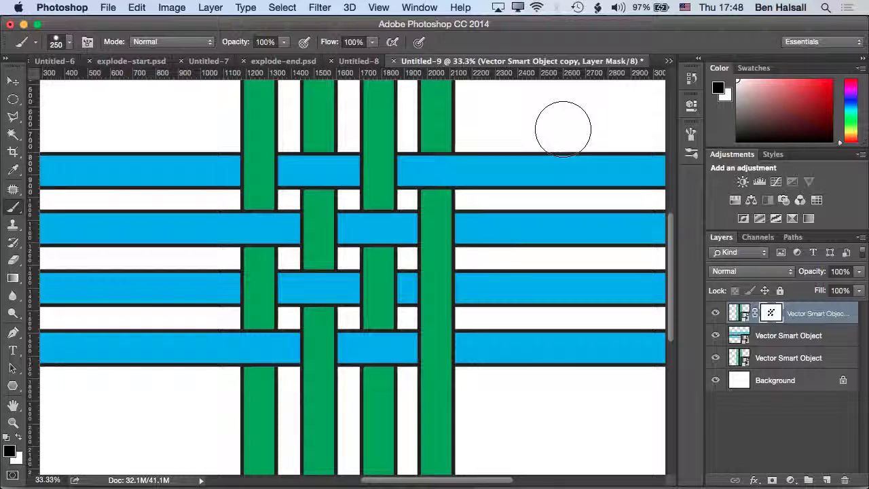
left_click(443, 284)
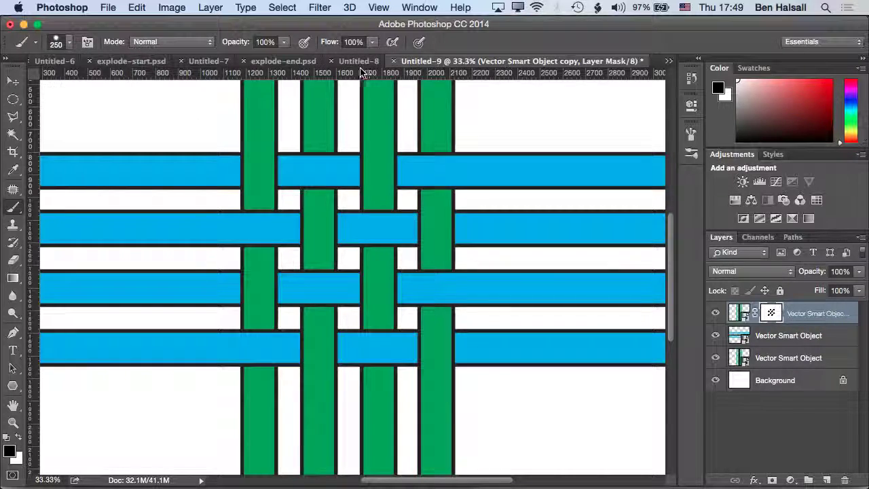
Step: Switch to Illustrator and delete all green vertical and blue horizontal bars from the artboard
key("super+Tab")
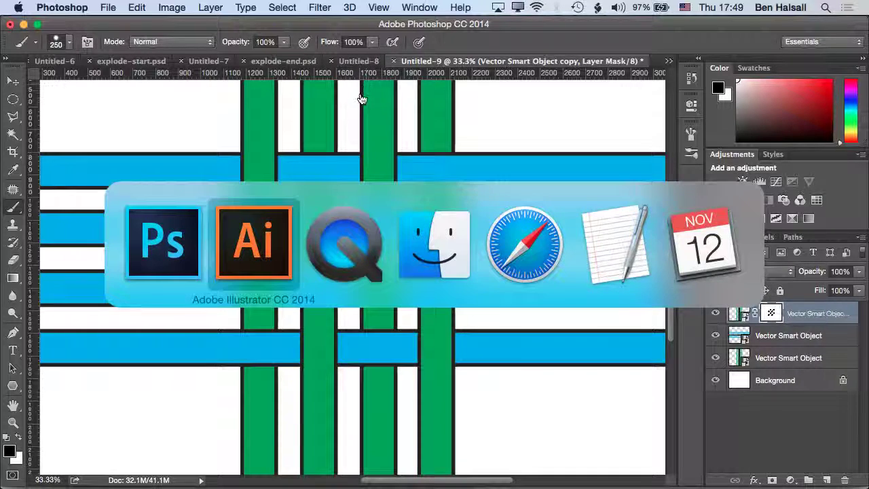
left_click_drag(771, 74, 809, 55)
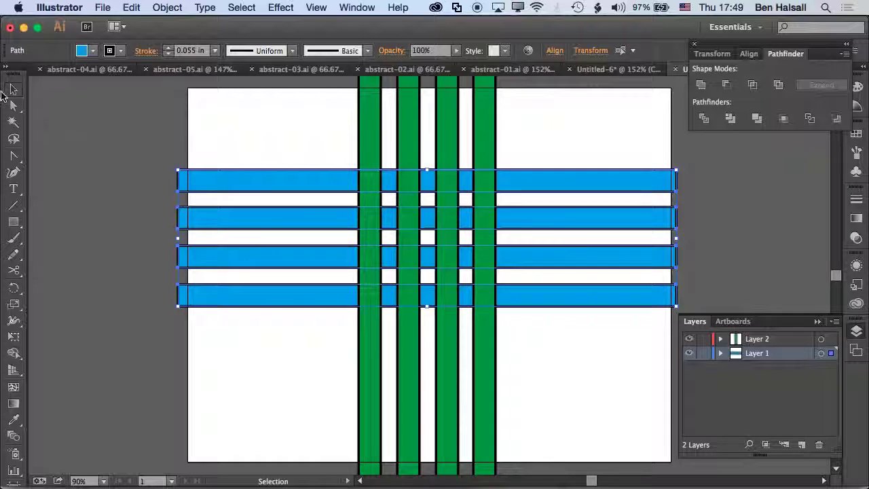
left_click(515, 148)
key("Delete")
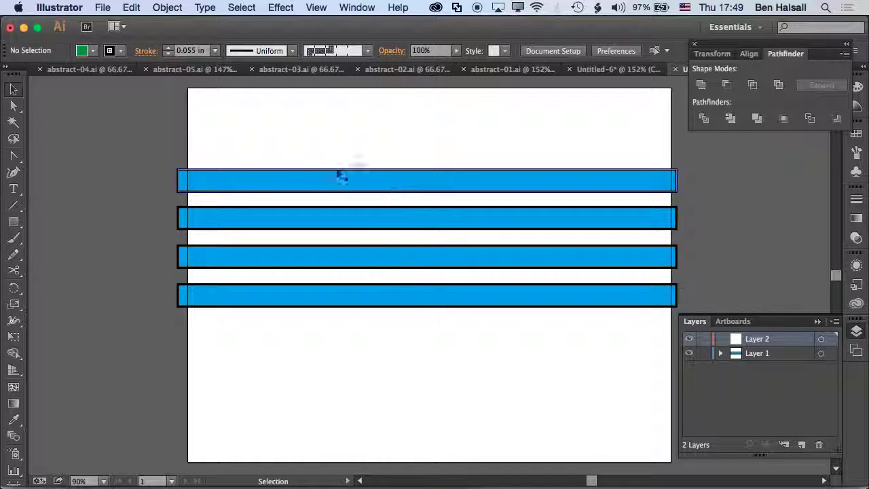
left_click_drag(310, 156, 508, 346)
key("Delete")
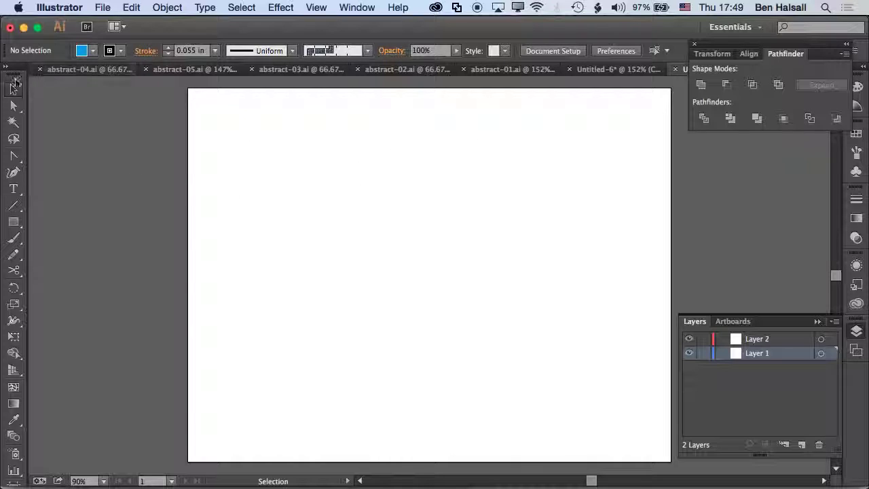
Step: Activate the Paintbrush tool and set its fidelity midway between Accurate and Smooth in the tool options
left_click(14, 175)
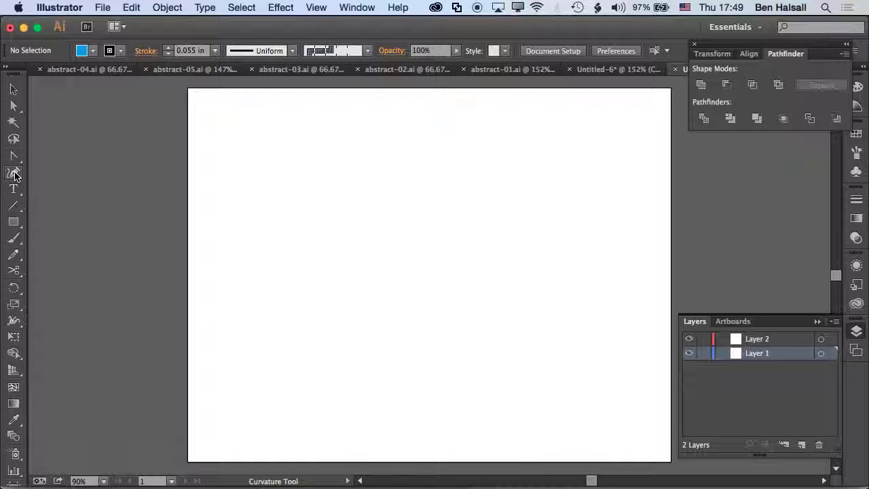
left_click_drag(14, 156, 60, 155)
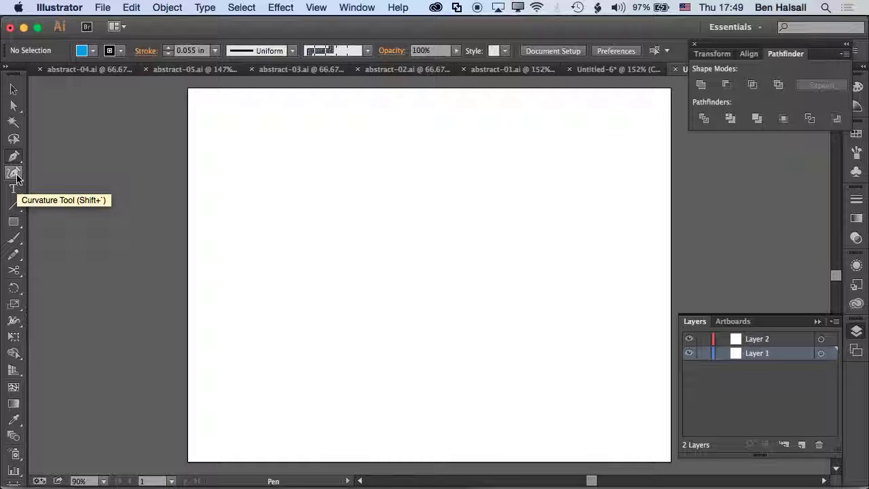
left_click(15, 240)
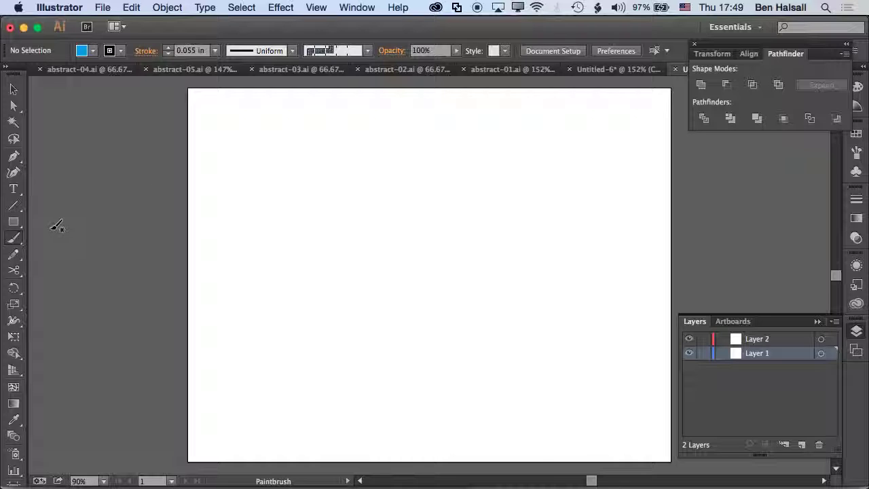
double_click(15, 240)
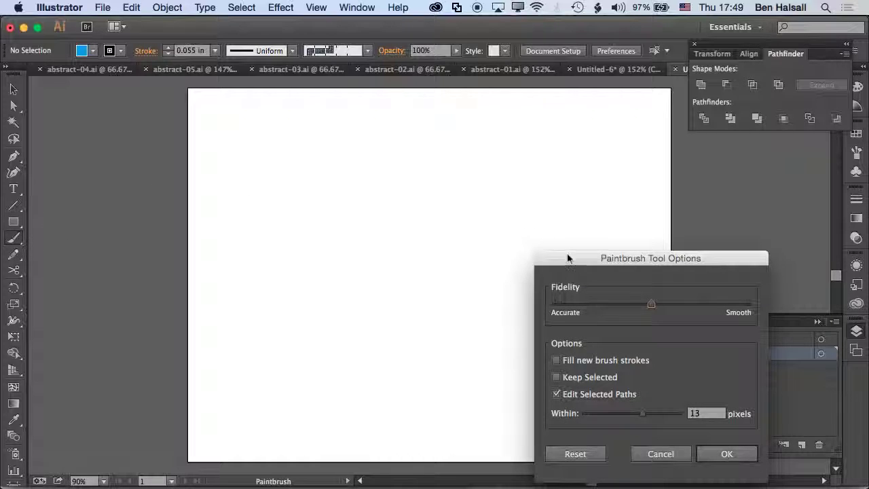
left_click_drag(568, 253, 307, 120)
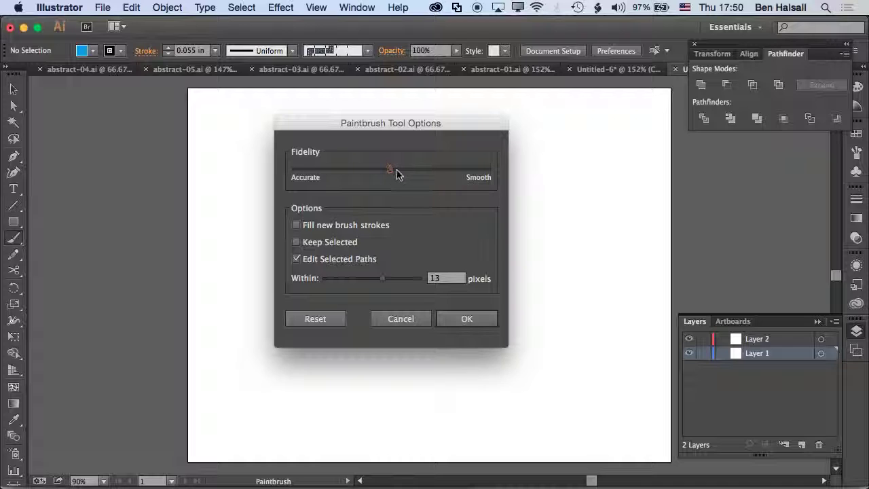
left_click_drag(438, 169, 389, 171)
left_click_drag(399, 125, 365, 99)
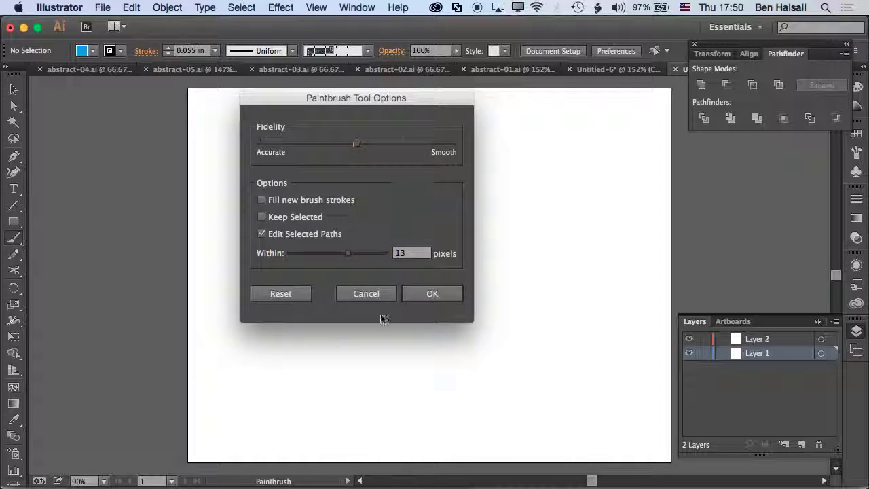
left_click(433, 293)
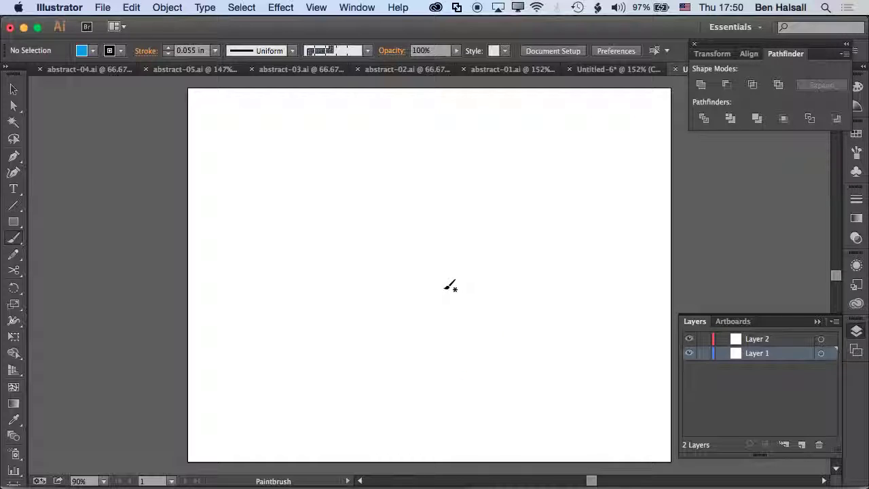
left_click_drag(480, 281, 614, 183)
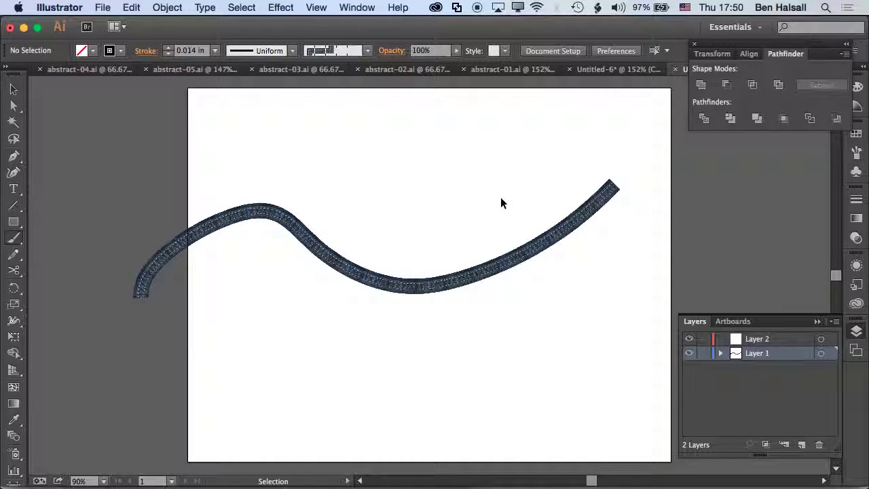
key("super+z")
key("super+z")
key("super+z")
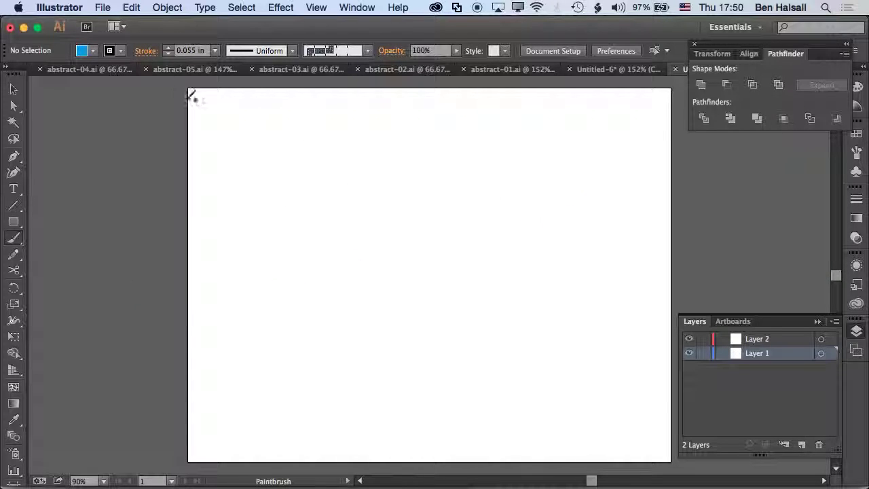
Step: Choose the 15 pt. Round calligraphic brush for the Paintbrush tool
left_click(105, 50)
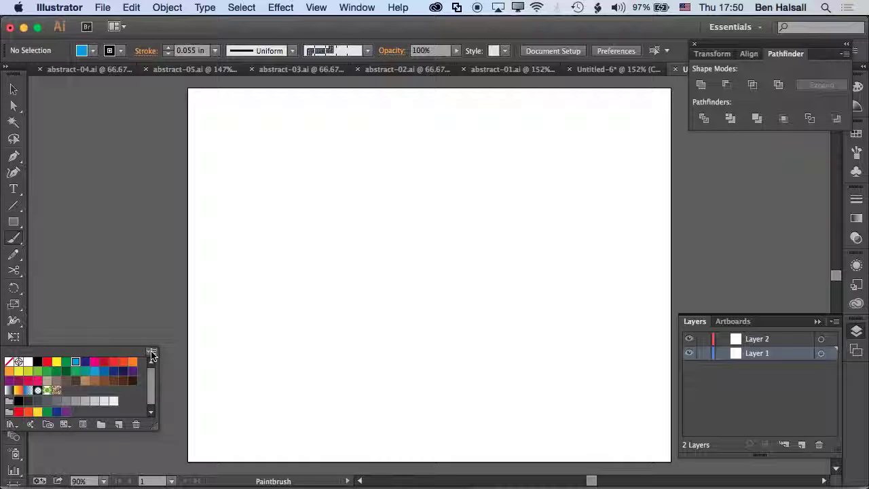
left_click(152, 352)
left_click(856, 151)
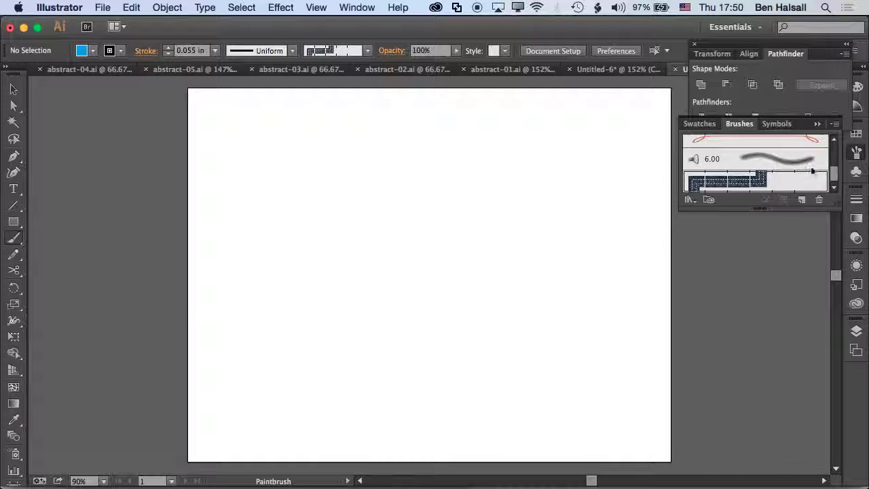
left_click_drag(829, 207, 829, 364)
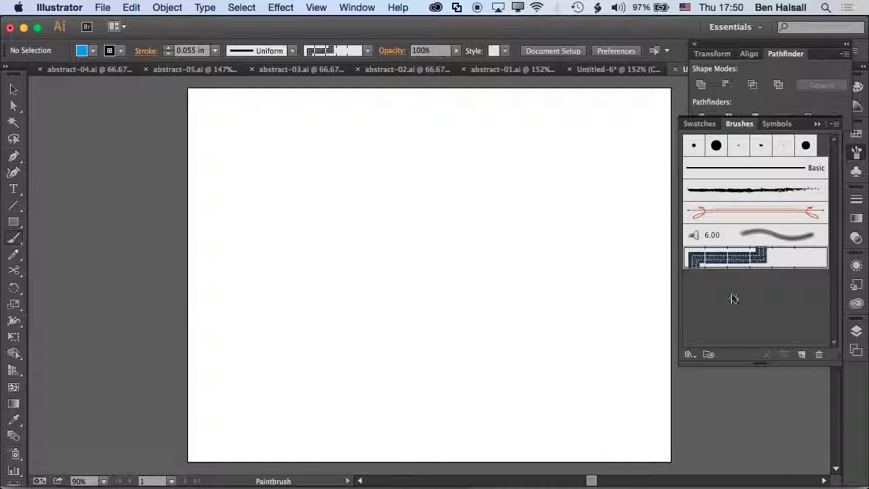
double_click(716, 145)
left_click(725, 340)
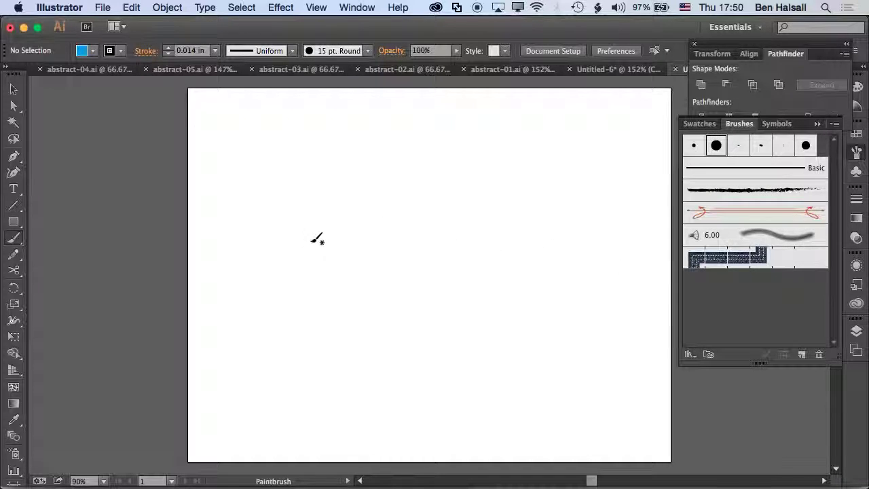
Step: Paint two wavy strokes across the artboard, one above the other, and move the upper one up and to the right
left_click_drag(157, 288, 543, 161)
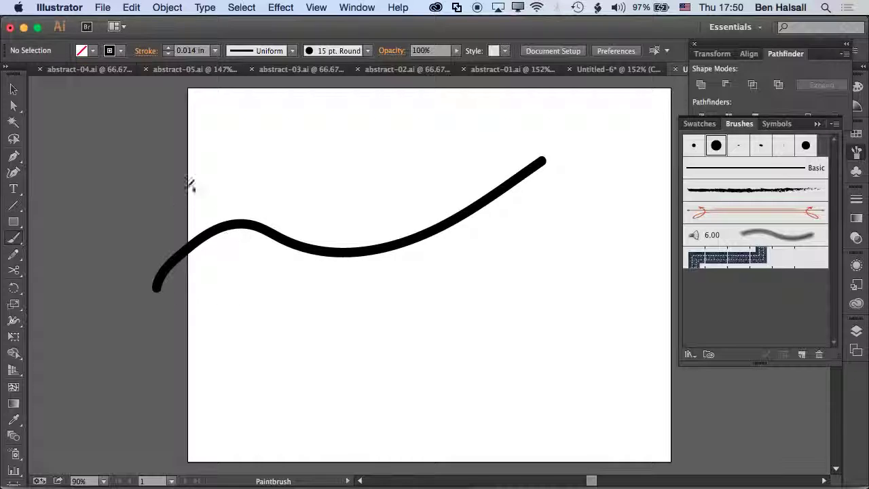
mouse_move(165, 388)
left_mouse_down()
mouse_move(353, 365)
mouse_move(571, 270)
left_mouse_up()
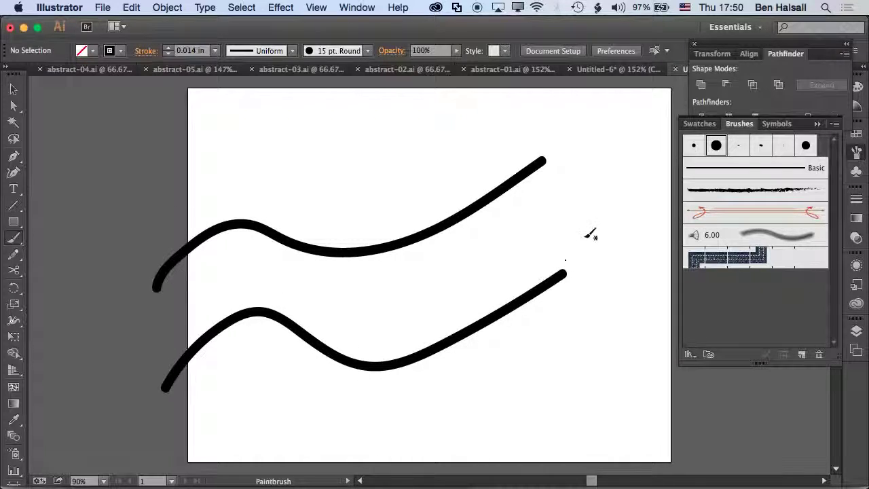
key("v")
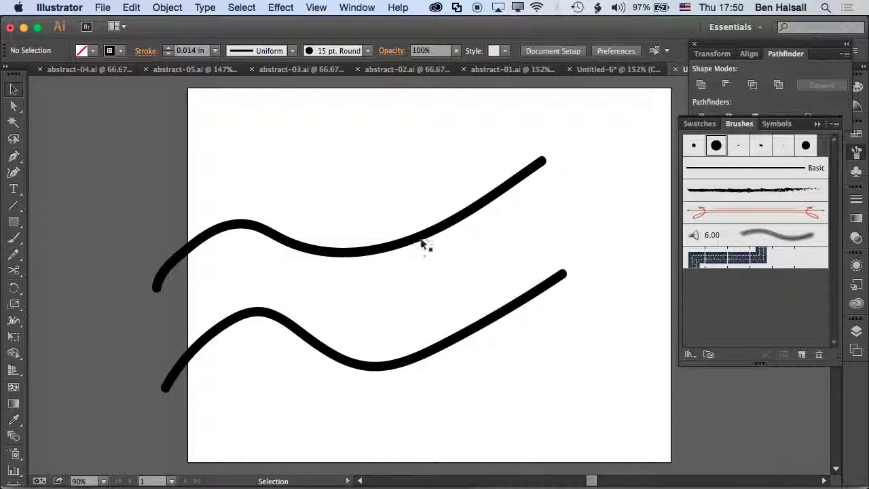
left_click(374, 251)
left_click_drag(346, 253, 408, 203)
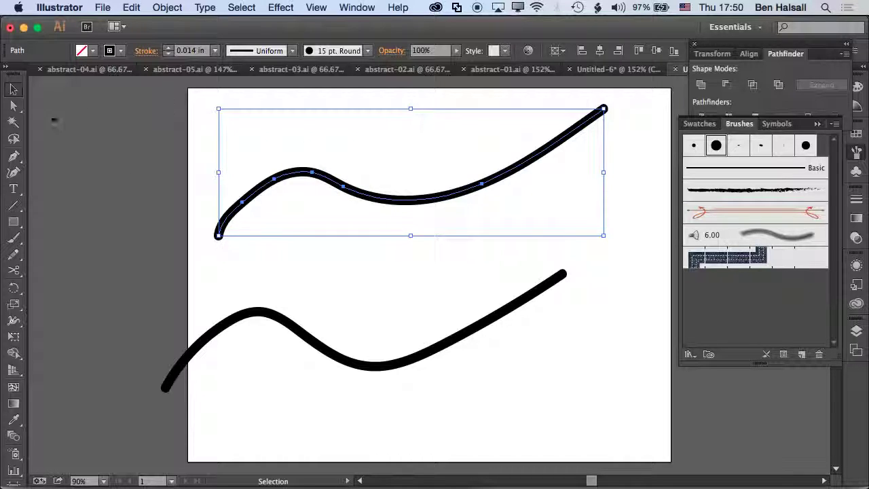
Step: Reshape the upper wavy stroke with the Direct Selection tool by moving its anchor points and direction handles
left_click(13, 105)
left_click(315, 174)
left_click_drag(314, 174, 312, 135)
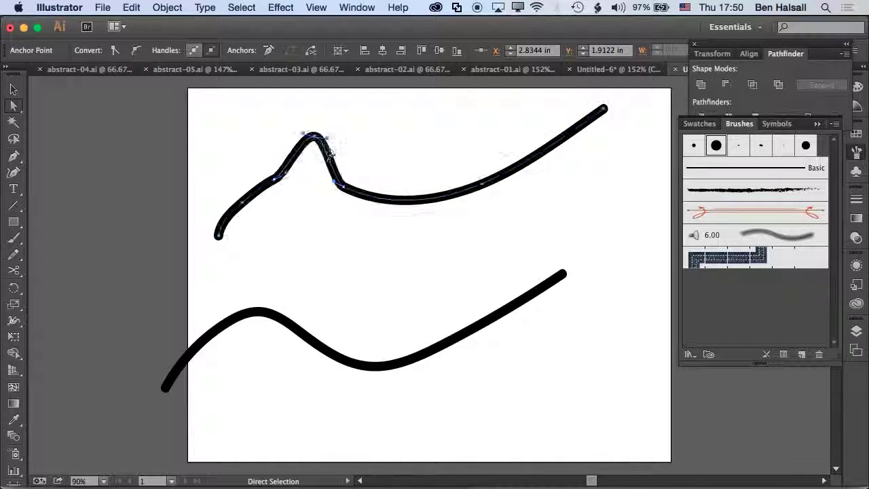
mouse_move(346, 187)
left_mouse_down()
mouse_move(333, 229)
mouse_move(355, 248)
mouse_move(361, 234)
mouse_move(359, 281)
mouse_move(346, 304)
mouse_move(392, 330)
left_mouse_up()
left_click(339, 218)
mouse_move(489, 244)
left_mouse_down()
mouse_move(474, 199)
mouse_move(505, 229)
left_mouse_up()
left_click(523, 179)
left_click_drag(473, 196, 474, 166)
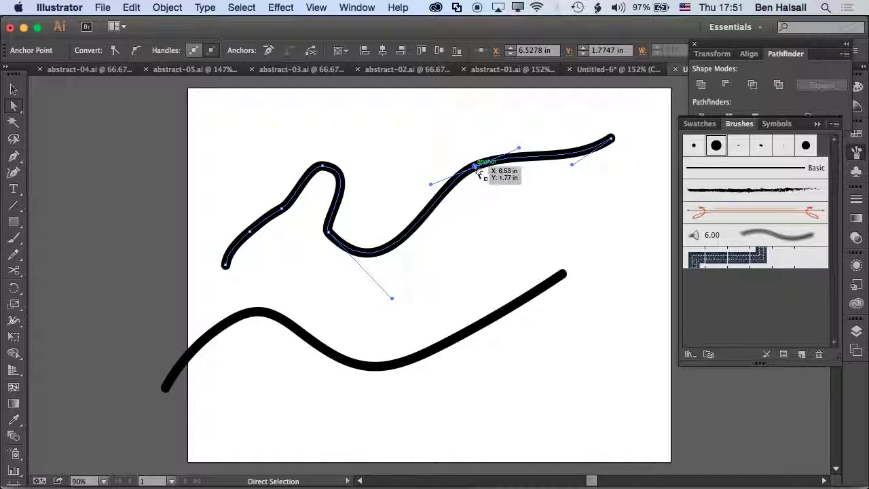
left_click_drag(520, 147, 529, 123)
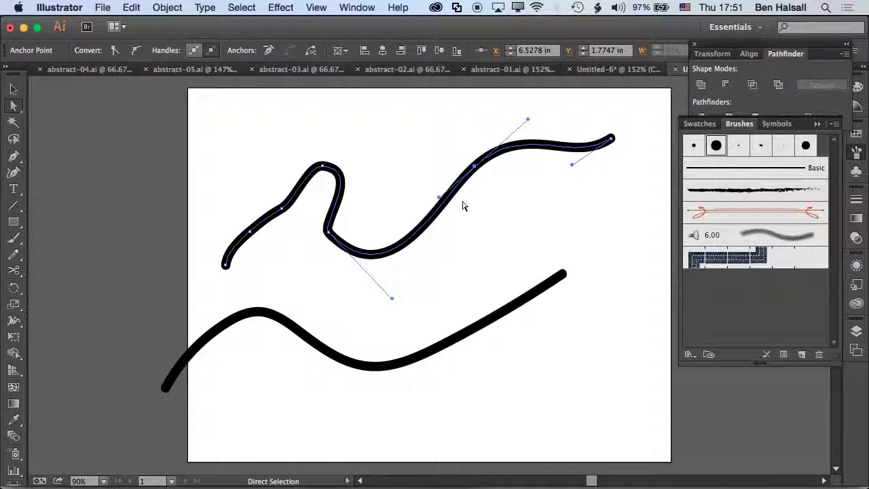
mouse_move(478, 166)
left_mouse_down()
mouse_move(470, 180)
mouse_move(464, 169)
left_mouse_up()
Step: Delete the reshaped upper stroke and all of the lower stroke to clear the artboard
key("Delete")
key("Delete")
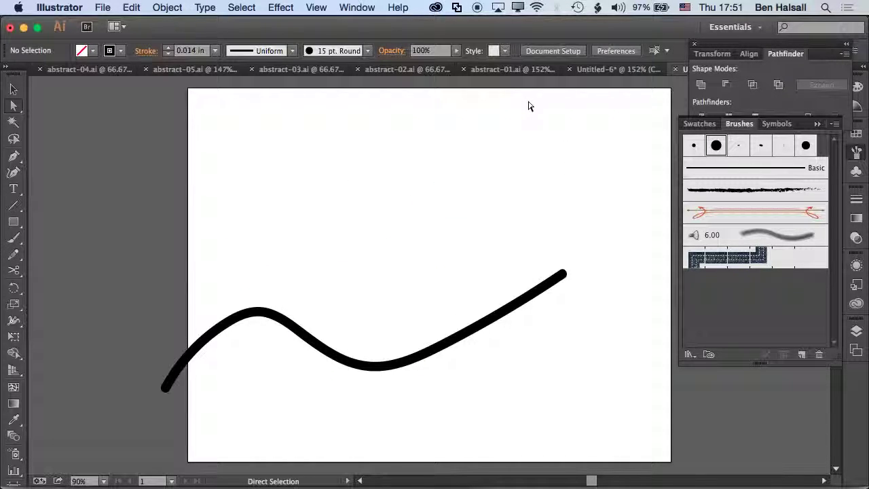
left_click_drag(332, 324, 432, 419)
key("Delete")
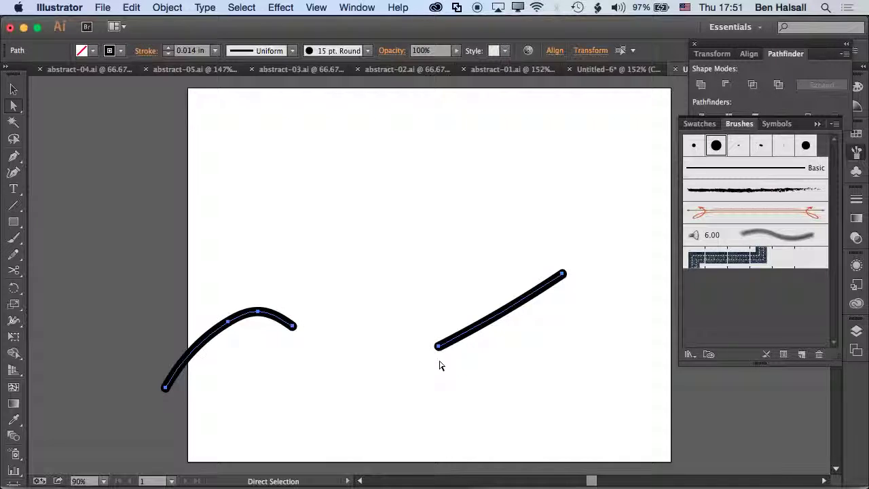
key("super+a")
key("Delete")
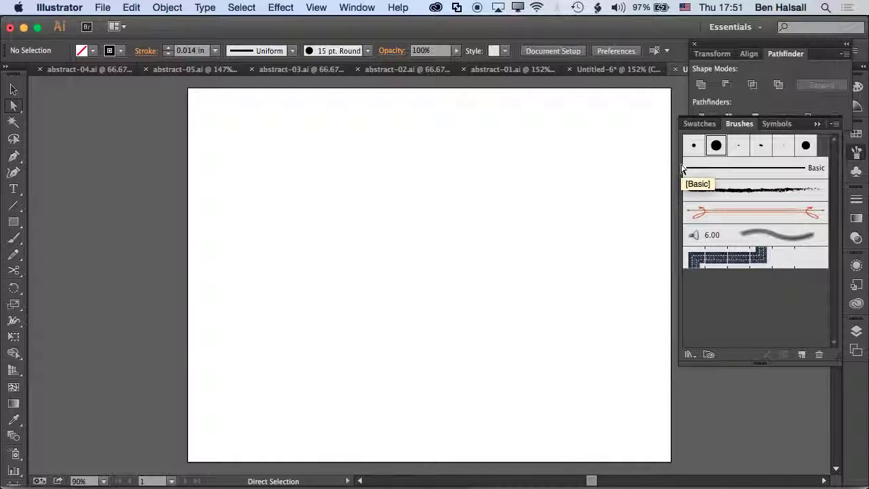
Step: Open the options of the 15 pt. Round calligraphic brush and set its roundness to 49%
left_click(835, 126)
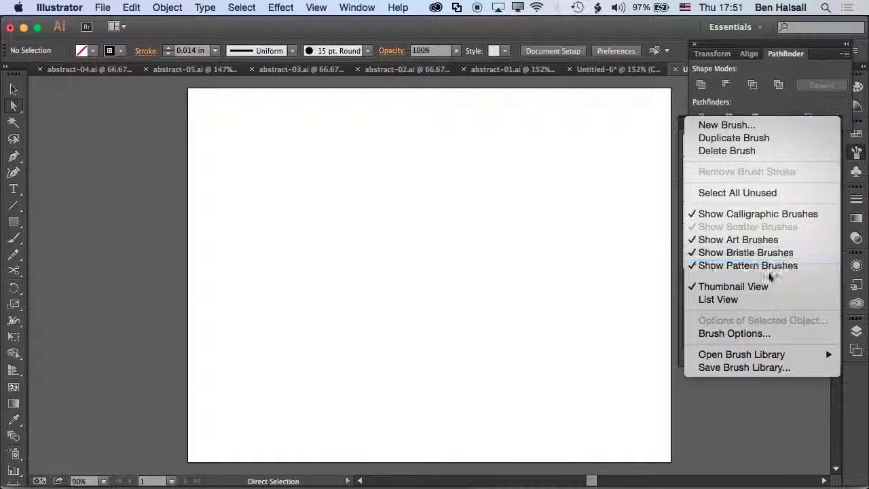
left_click(734, 333)
left_click_drag(664, 124, 484, 93)
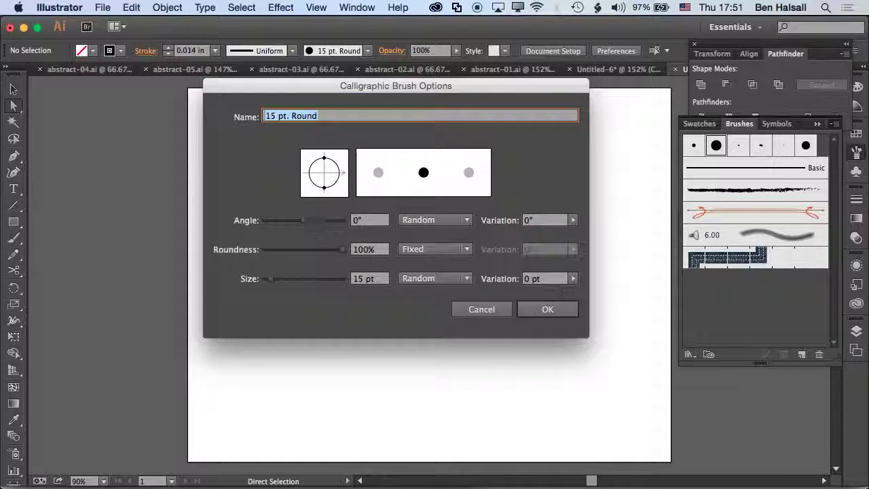
mouse_move(343, 249)
left_mouse_down()
mouse_move(294, 247)
mouse_move(304, 250)
left_mouse_up()
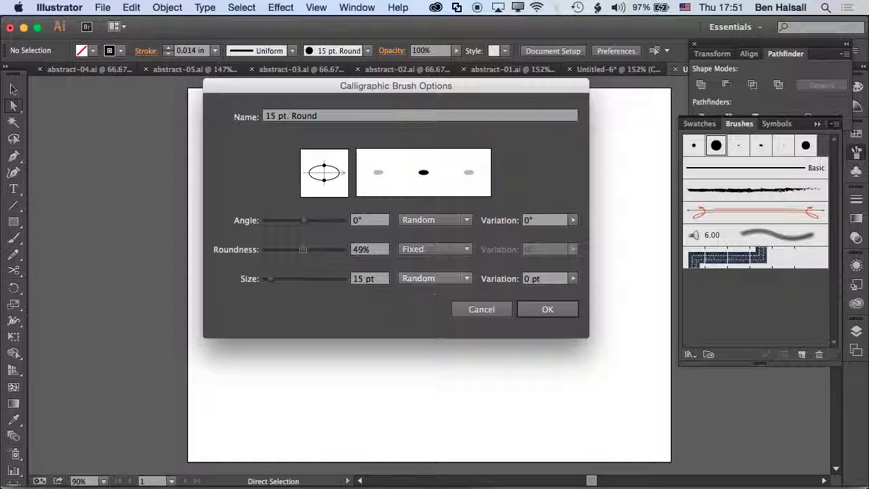
Step: Make the brush size respond to Pressure with a 15 pt variation and apply the brush options
left_click(429, 283)
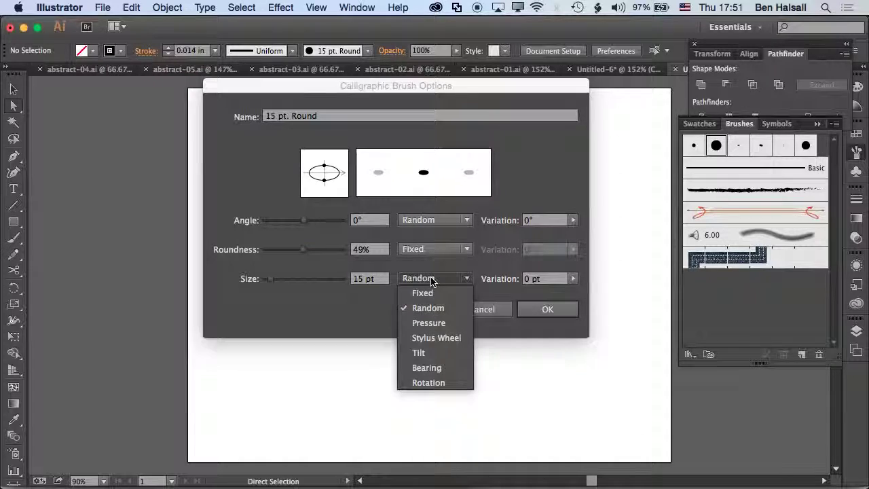
left_click(429, 323)
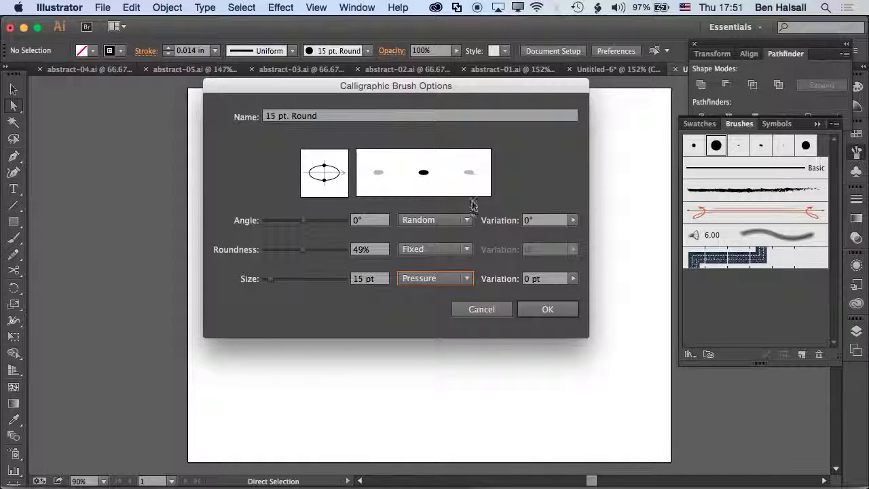
left_click(574, 279)
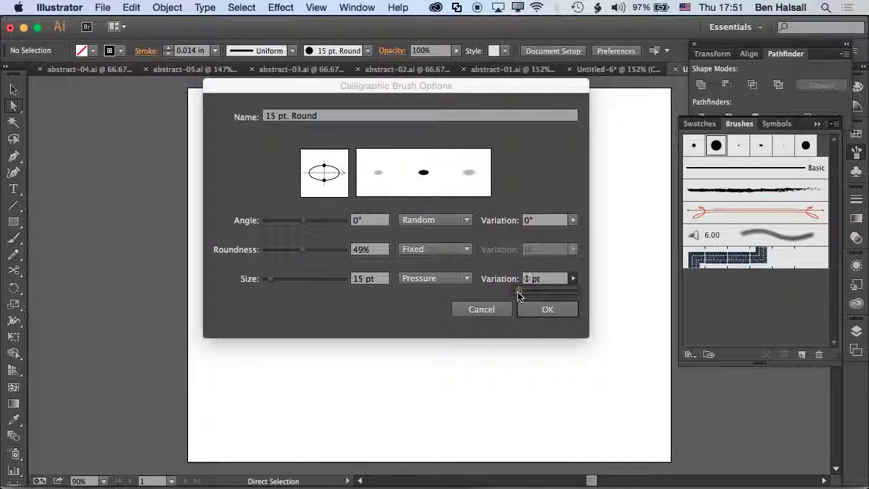
left_click_drag(523, 294, 574, 292)
left_click(547, 311)
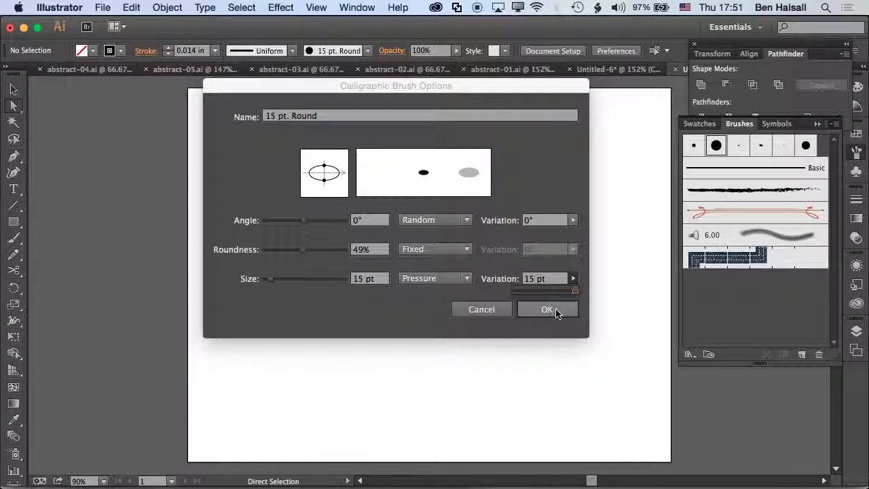
left_click(547, 311)
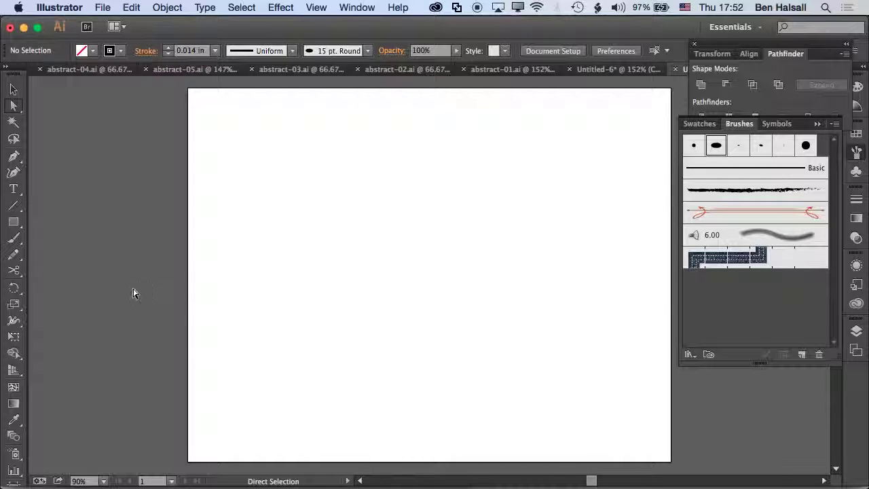
Step: Paint nine overlapping wavy test strokes across the artboard with the Paintbrush tool, varying the pen pressure
key("b")
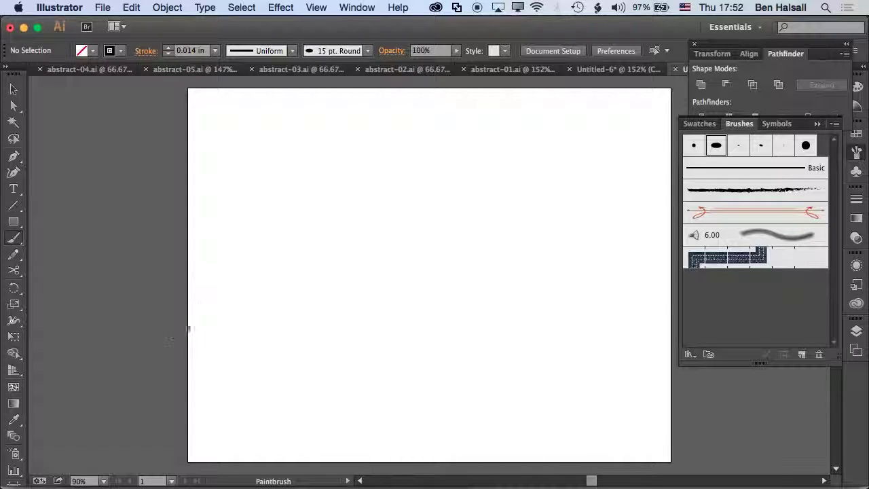
left_click_drag(215, 267, 405, 248)
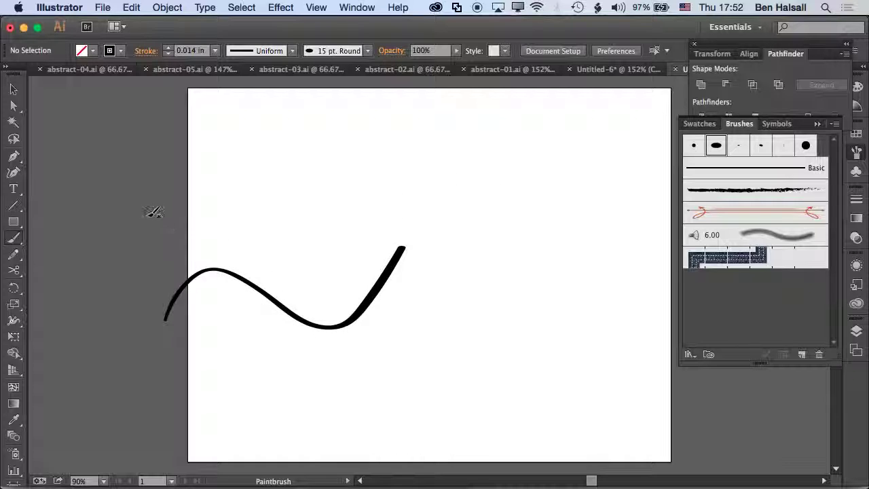
mouse_move(271, 215)
left_mouse_down()
mouse_move(458, 193)
mouse_move(633, 222)
left_mouse_up()
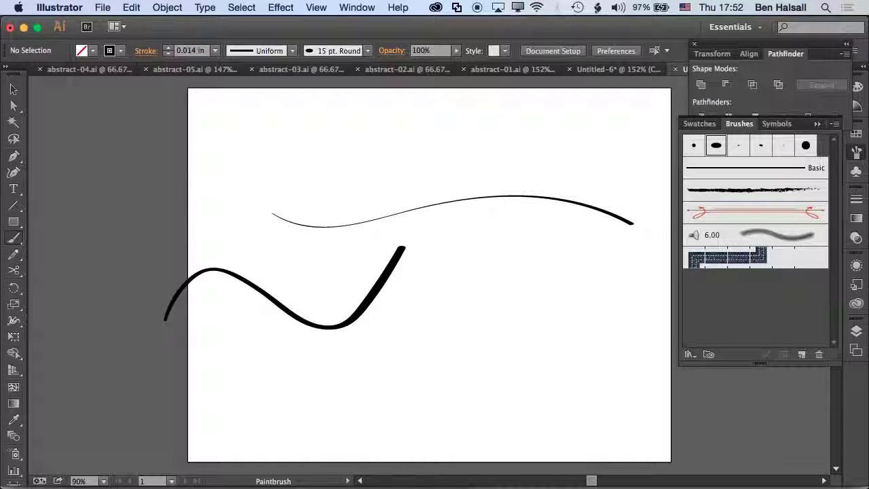
mouse_move(189, 179)
left_mouse_down()
mouse_move(372, 138)
mouse_move(658, 226)
left_mouse_up()
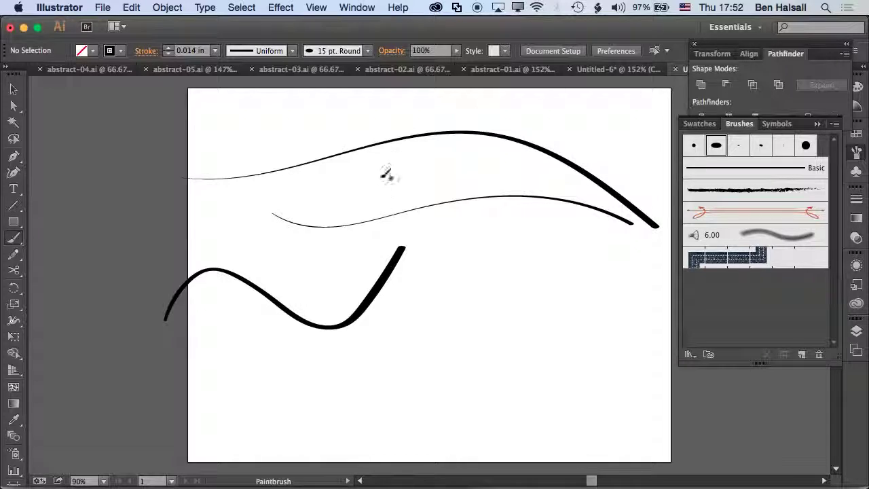
mouse_move(144, 239)
left_mouse_down()
mouse_move(262, 265)
mouse_move(459, 161)
mouse_move(722, 239)
left_mouse_up()
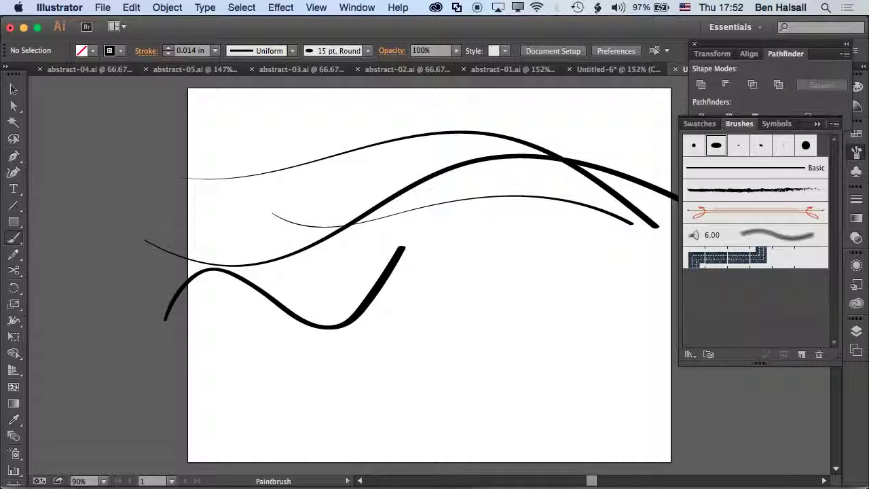
left_click_drag(144, 185, 678, 149)
mouse_move(136, 334)
left_mouse_down()
mouse_move(423, 246)
mouse_move(786, 166)
left_mouse_up()
mouse_move(156, 133)
left_mouse_down()
mouse_move(322, 170)
mouse_move(675, 379)
left_mouse_up()
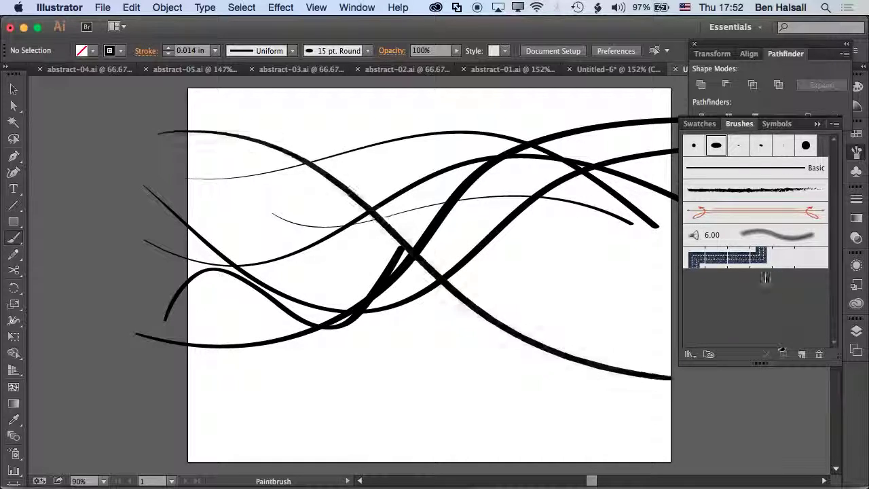
mouse_move(144, 159)
left_mouse_down()
mouse_move(168, 144)
mouse_move(523, 340)
mouse_move(551, 335)
left_mouse_up()
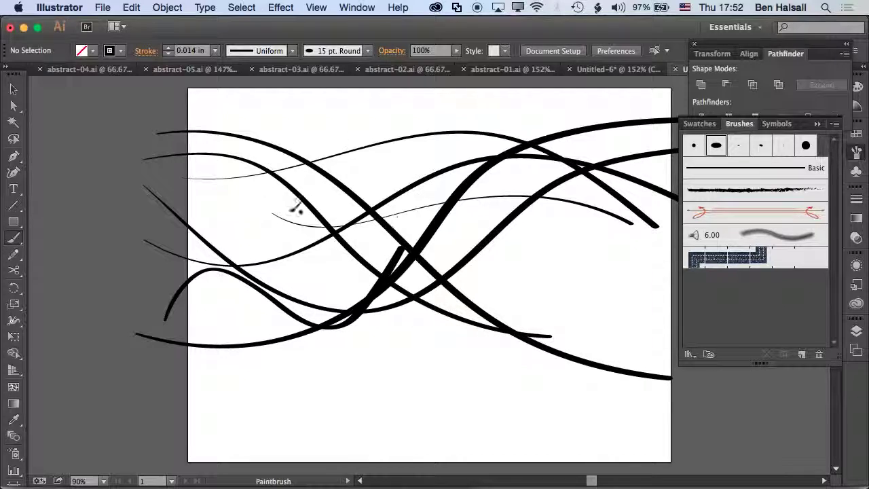
left_click_drag(138, 268, 867, 191)
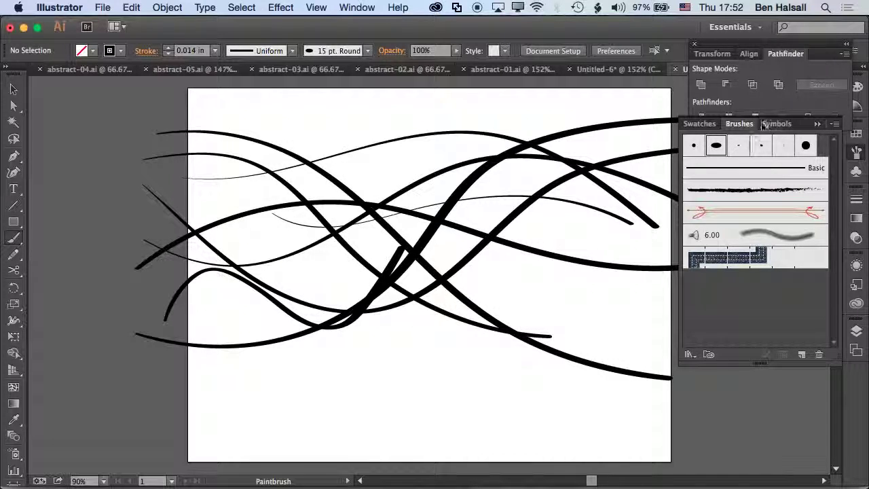
Step: Collapse the Brushes panel and delete all the test strokes from the artboard
left_click(817, 124)
key("super+a")
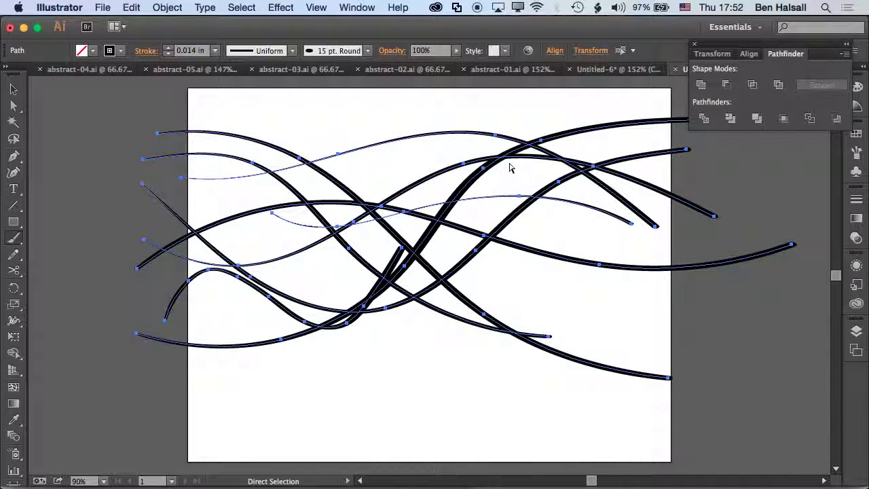
key("Delete")
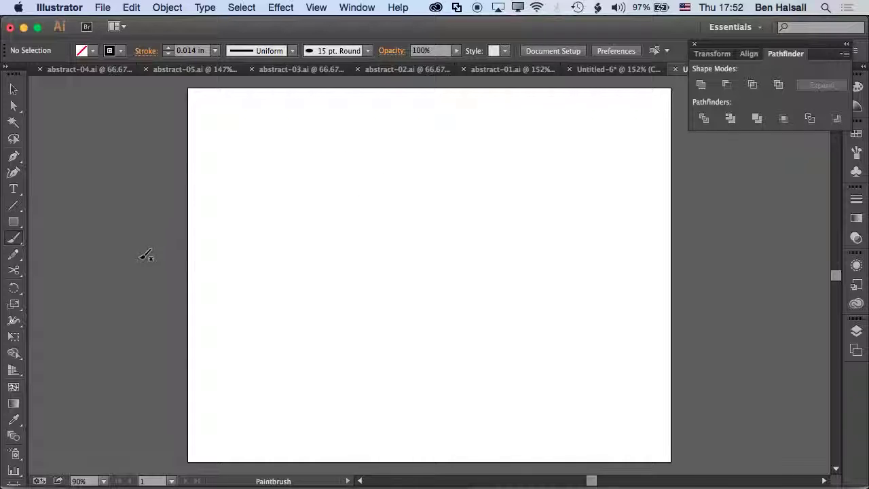
Step: Paint seven long, crossing wavy strokes of varying thickness that run past both sides of the artboard
mouse_move(137, 254)
left_mouse_down()
mouse_move(619, 230)
mouse_move(714, 178)
left_mouse_up()
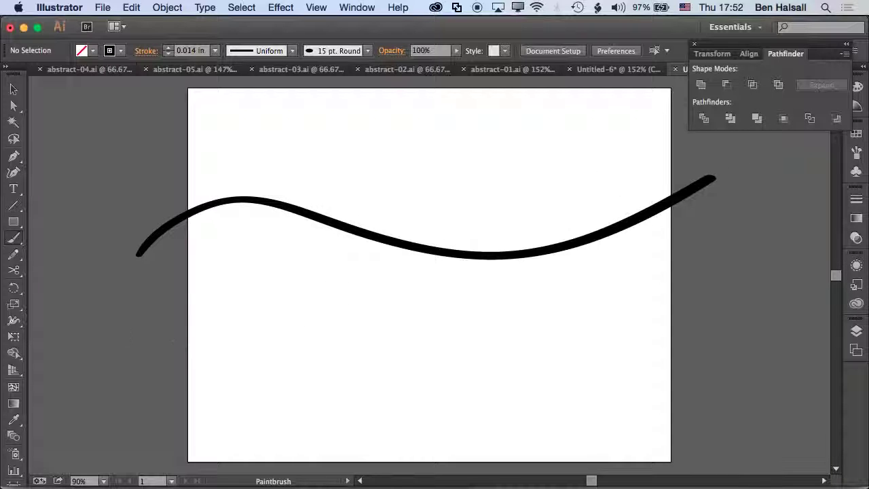
left_click_drag(222, 288, 697, 267)
mouse_move(140, 302)
left_mouse_down()
mouse_move(405, 237)
mouse_move(743, 130)
left_mouse_up()
left_click_drag(151, 114, 479, 278)
left_click_drag(569, 328, 723, 352)
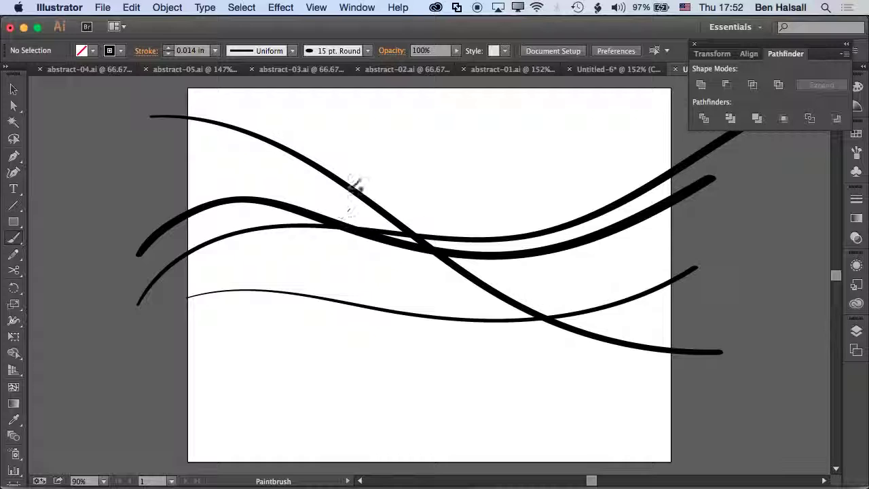
mouse_move(154, 399)
left_mouse_down()
mouse_move(335, 248)
mouse_move(786, 183)
left_mouse_up()
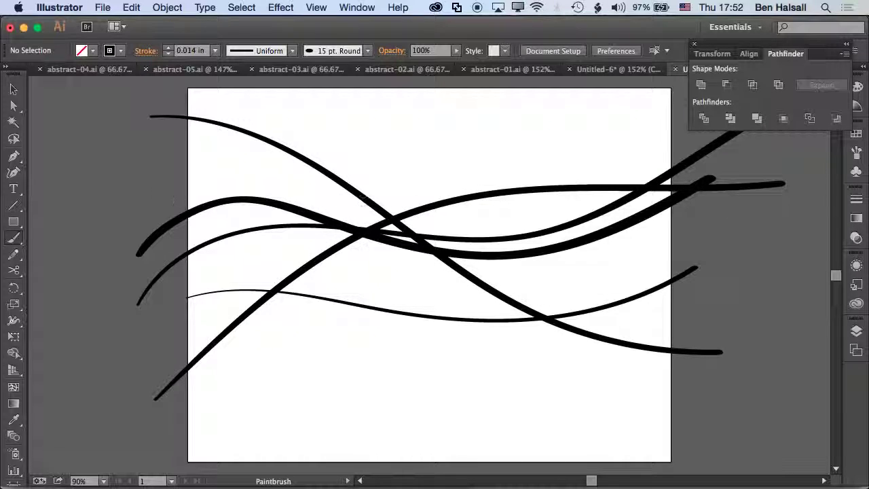
left_click_drag(154, 141, 578, 410)
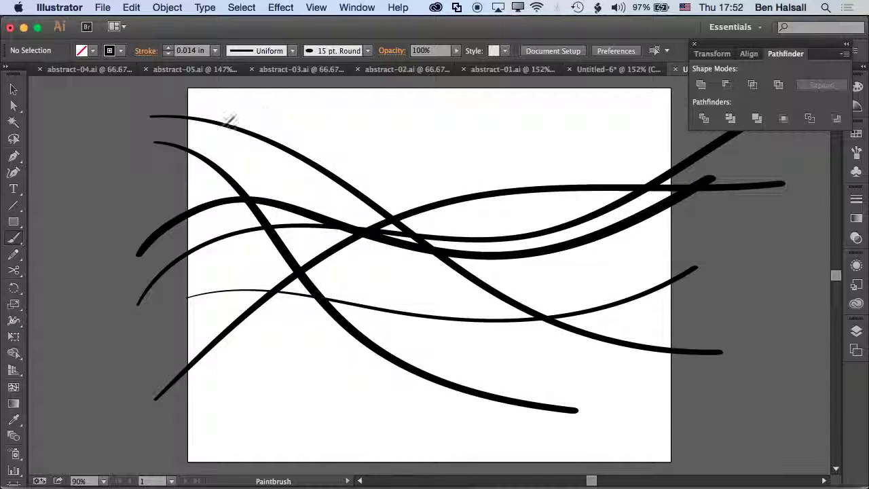
mouse_move(198, 174)
left_mouse_down()
mouse_move(746, 340)
mouse_move(802, 344)
left_mouse_up()
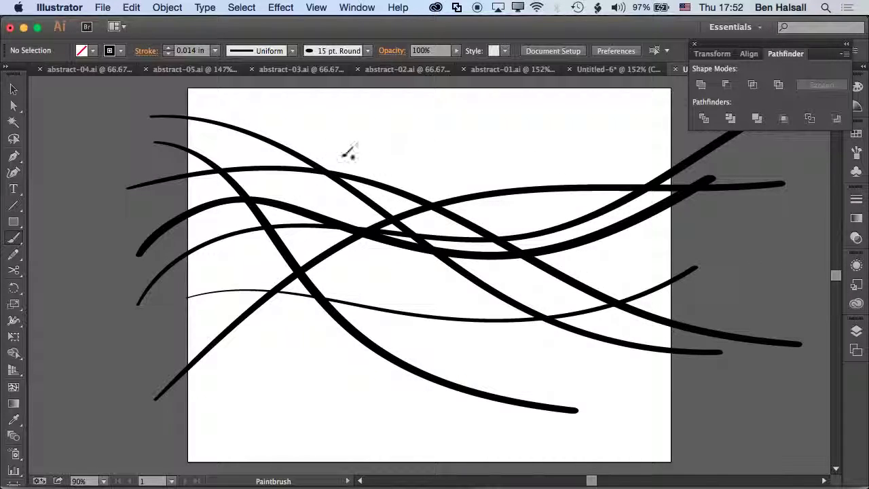
Step: Move the stroke that starts highest at the artboard's left edge slightly down and to the right
key("v")
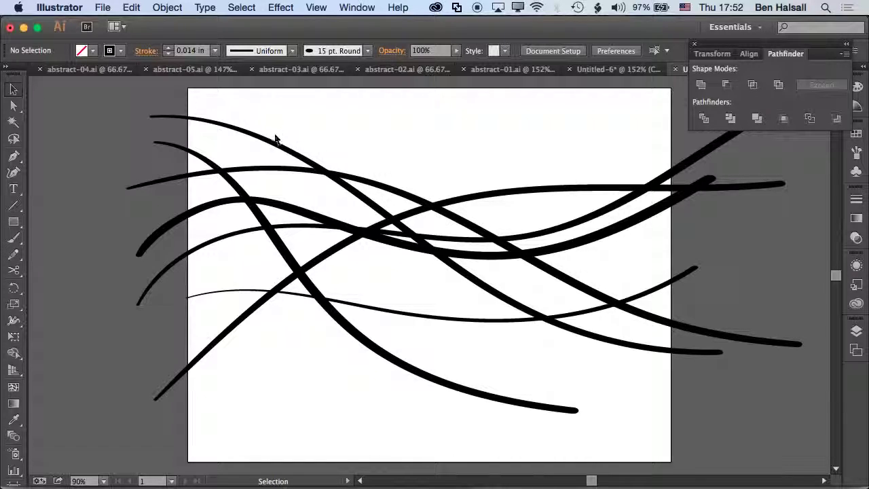
left_click(275, 138)
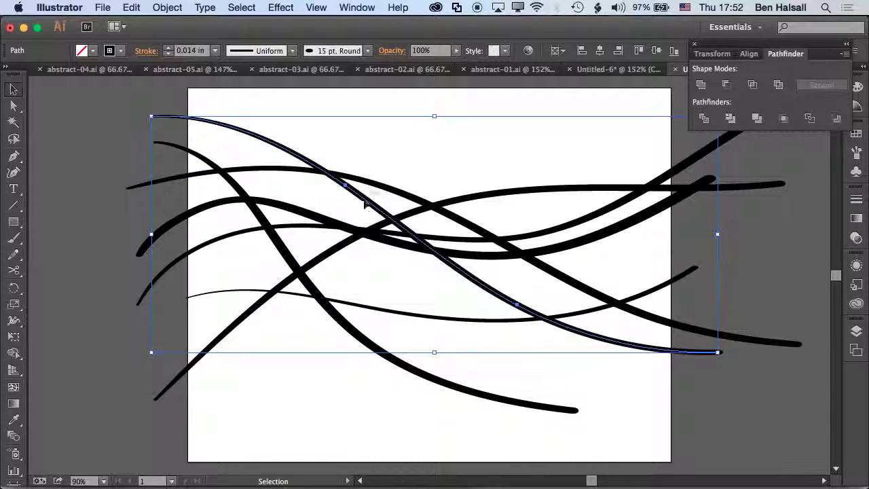
left_click_drag(365, 202, 372, 210)
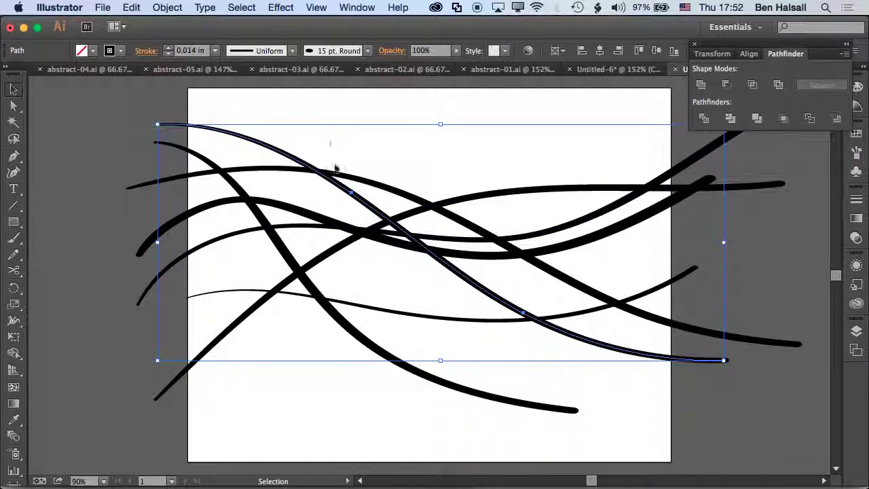
Step: Select all the painted strokes, convert them to filled shapes with Outline Stroke, and deselect them
left_click_drag(330, 133, 502, 413)
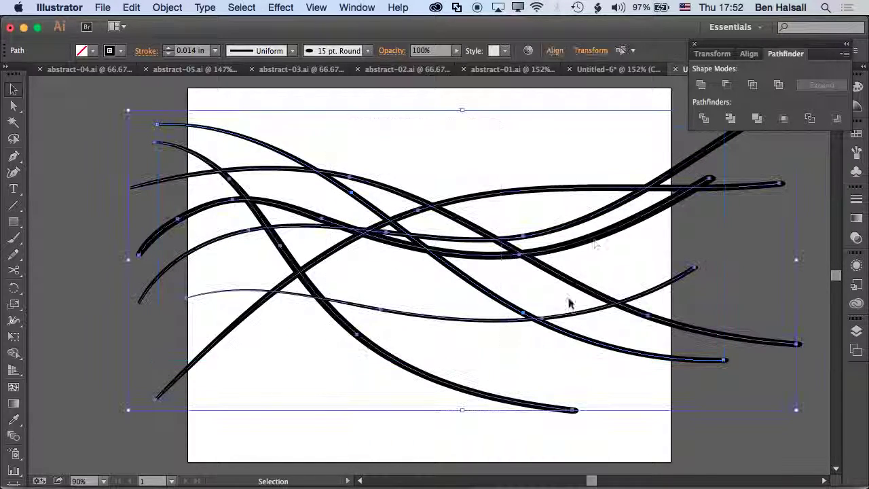
left_click(173, 10)
mouse_move(216, 265)
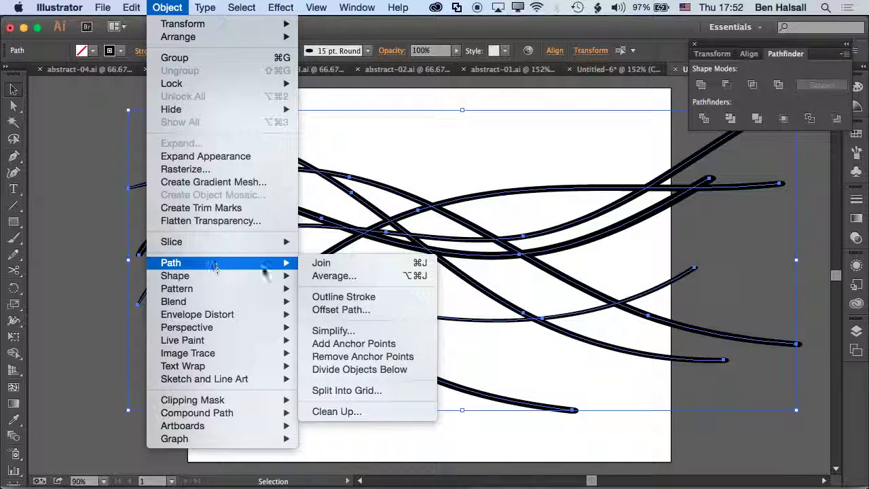
left_click(343, 298)
left_click(430, 184)
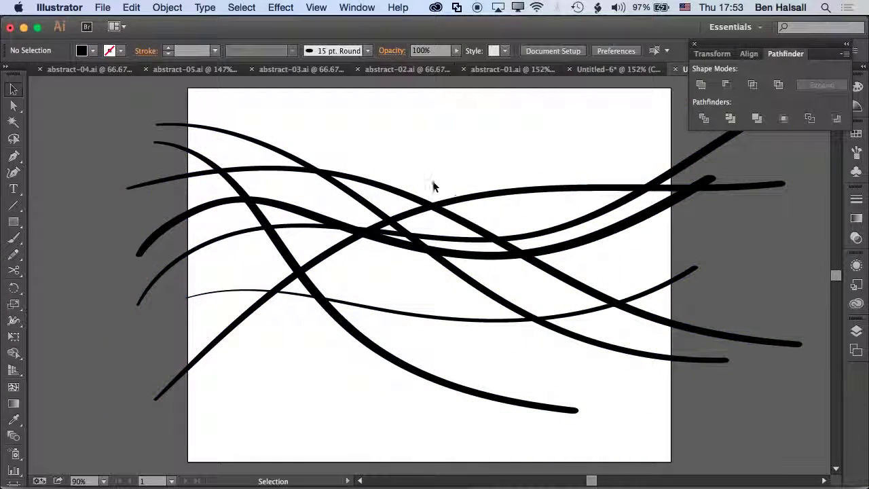
Step: Compare one stroke's path before and after Outline Stroke by undoing and redoing the conversion in a close-up view
left_click(416, 192)
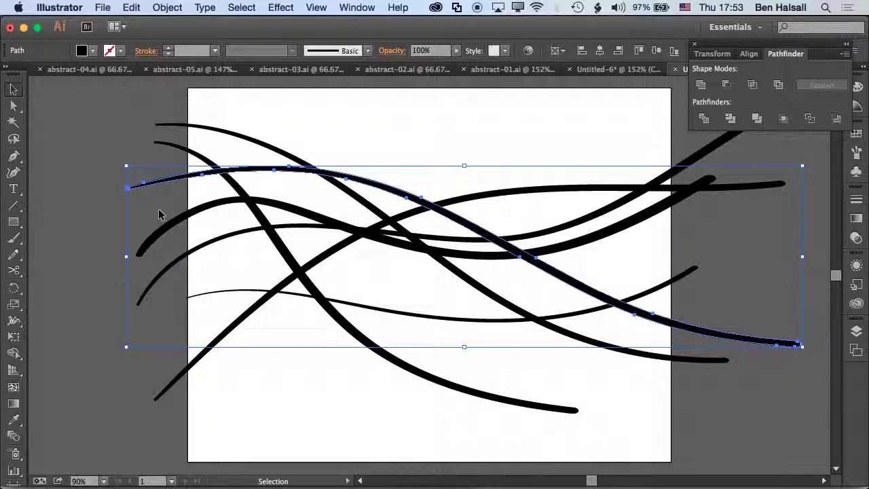
key("super+equal")
key("super+equal")
key("super+equal")
key("super+equal")
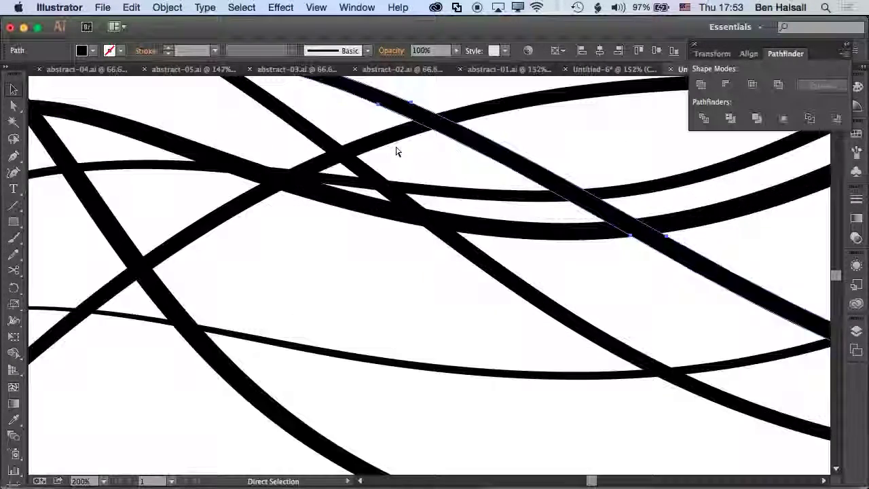
left_click_drag(361, 284, 409, 411)
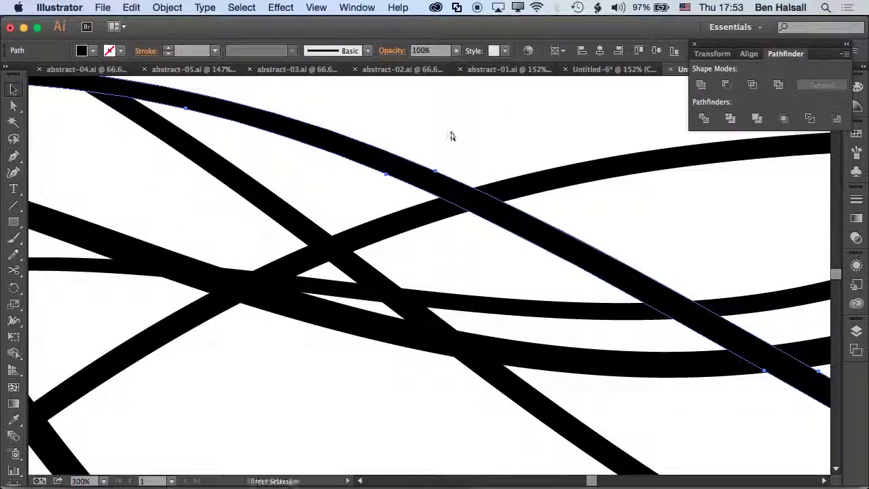
key("super+a")
left_click(410, 141)
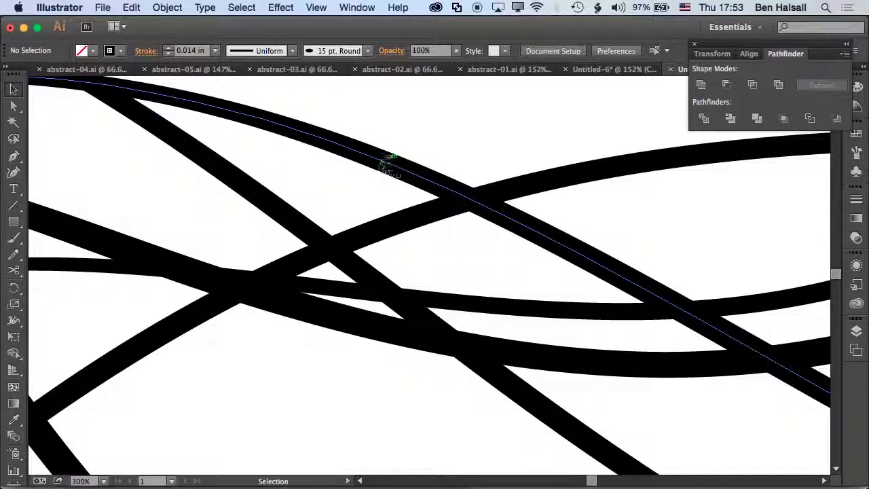
left_click(130, 7)
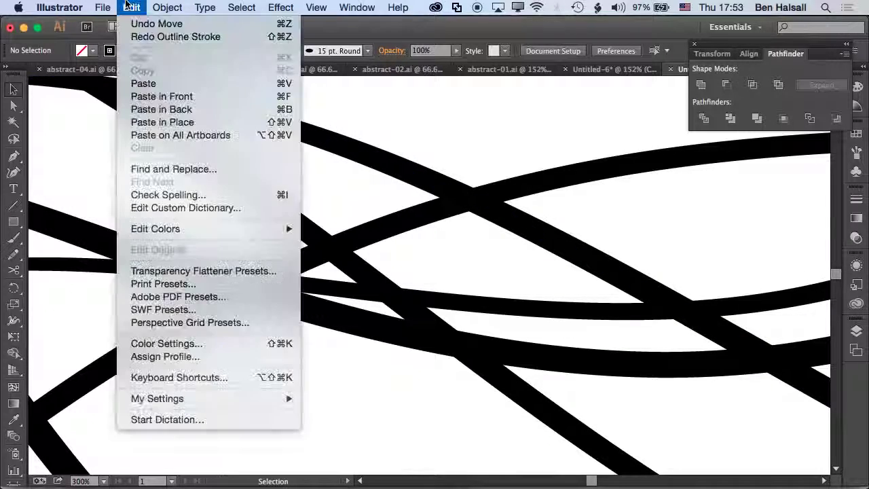
left_click(146, 35)
left_click(382, 124)
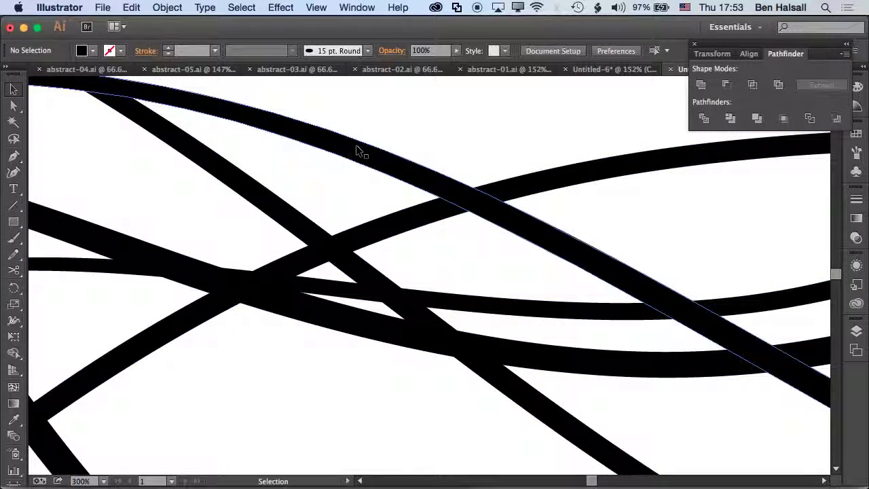
Step: Give the long shape descending from the upper left a light blue fill and a black outline
left_click(396, 153)
left_click(641, 159, "shift")
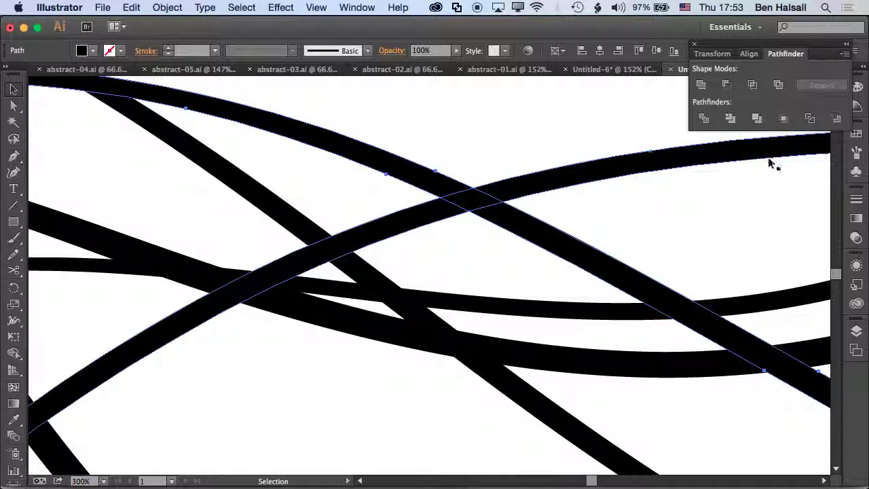
left_click(856, 134)
left_click(753, 163)
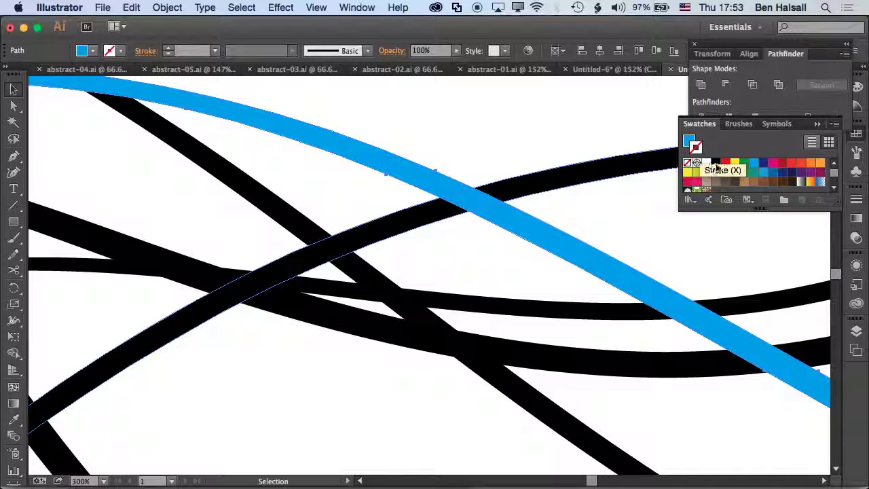
left_click(695, 147)
left_click(715, 163)
left_click(578, 150)
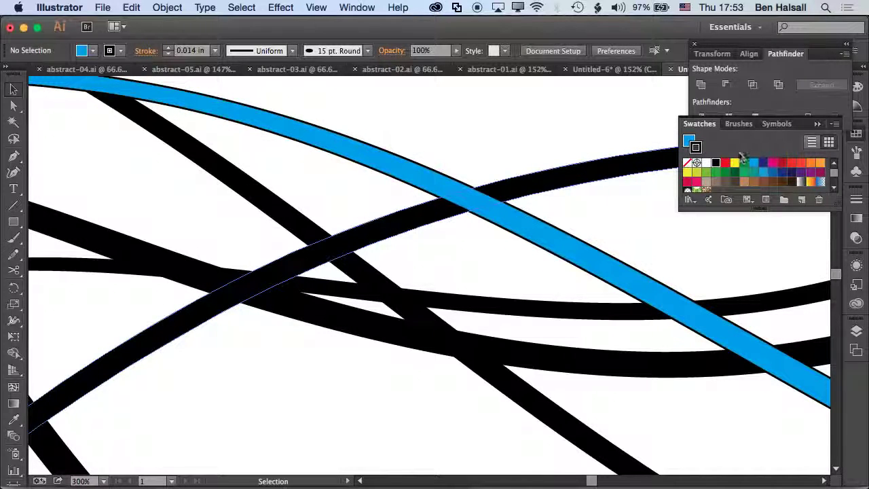
Step: Give the shape rising from the lower left a green outline and deselect it
left_click(577, 178)
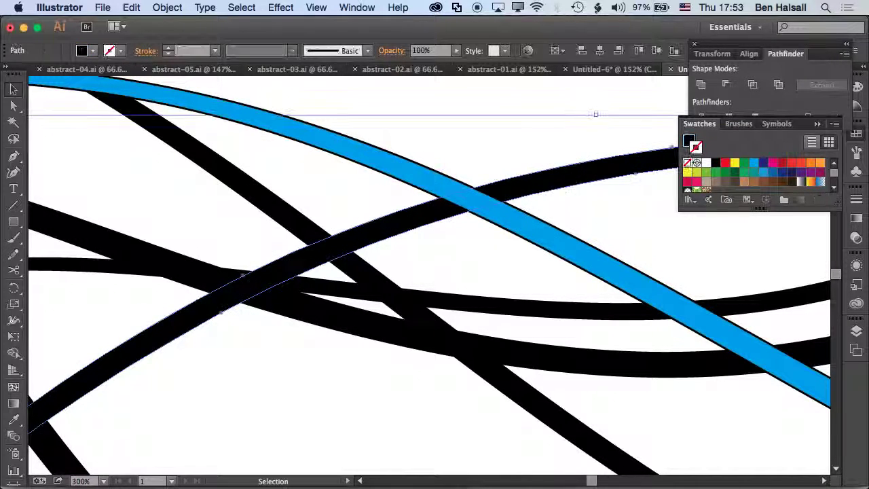
left_click(744, 172)
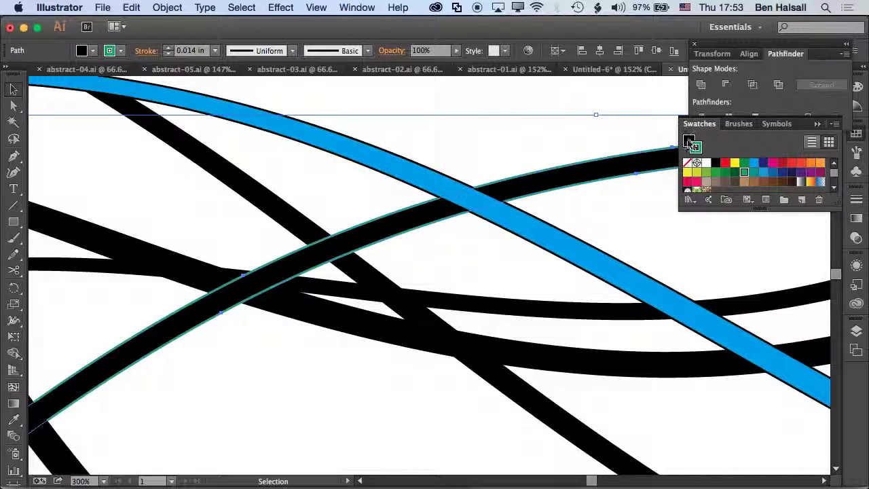
key("super+shift+a")
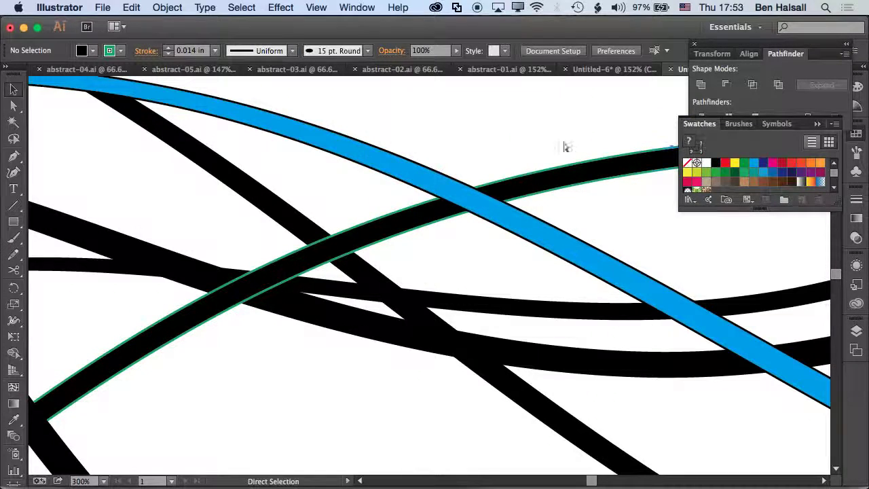
Step: Select all the shapes, give them a black outline and a white fill, and deselect them
key("super+a")
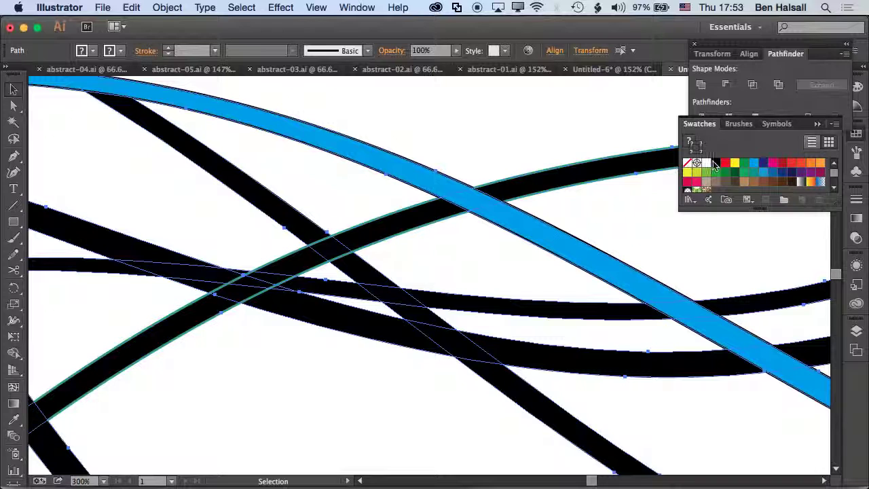
left_click(715, 163)
key("x")
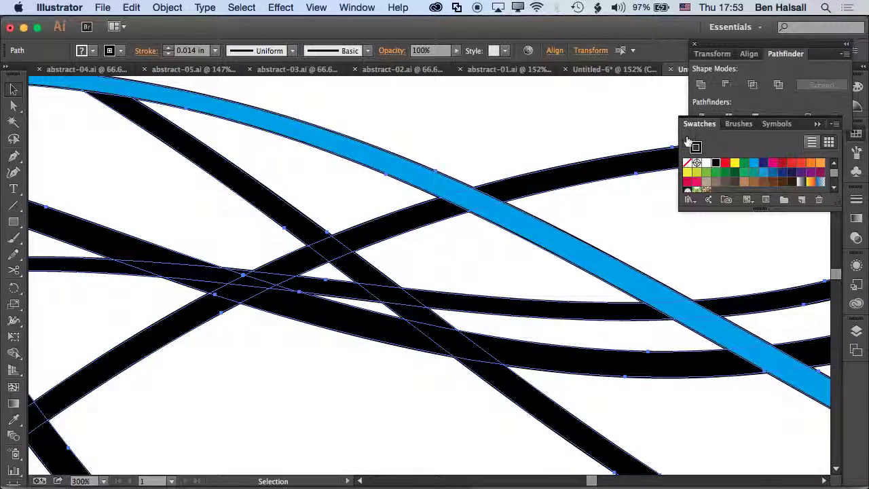
left_click(706, 164)
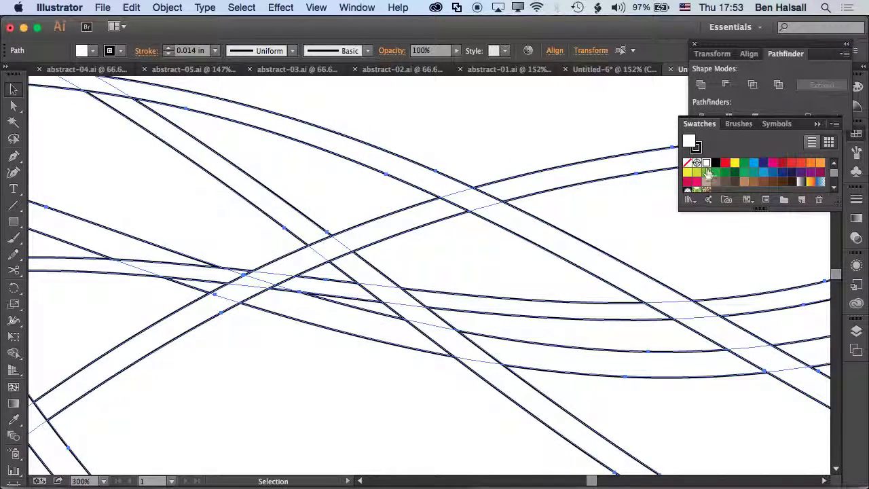
left_click(515, 126)
Step: Fill the uppermost descending shape green, the rising shape dark red and the second descending shape orange
left_click(477, 182)
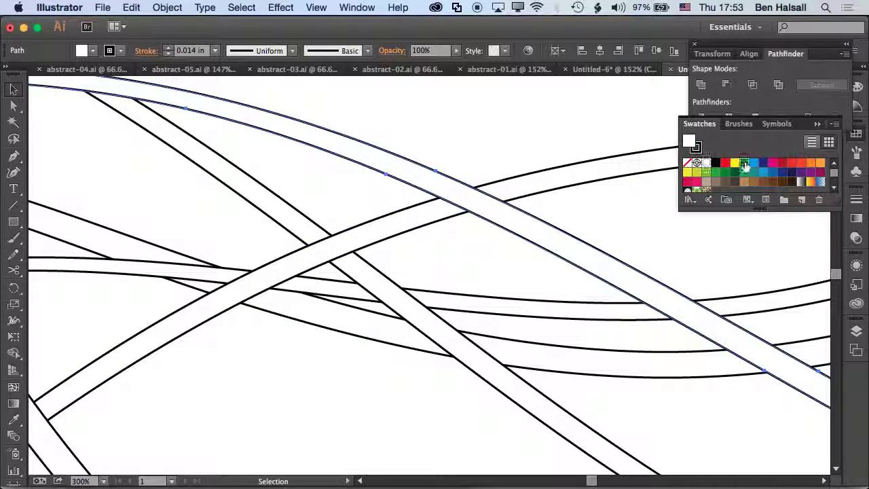
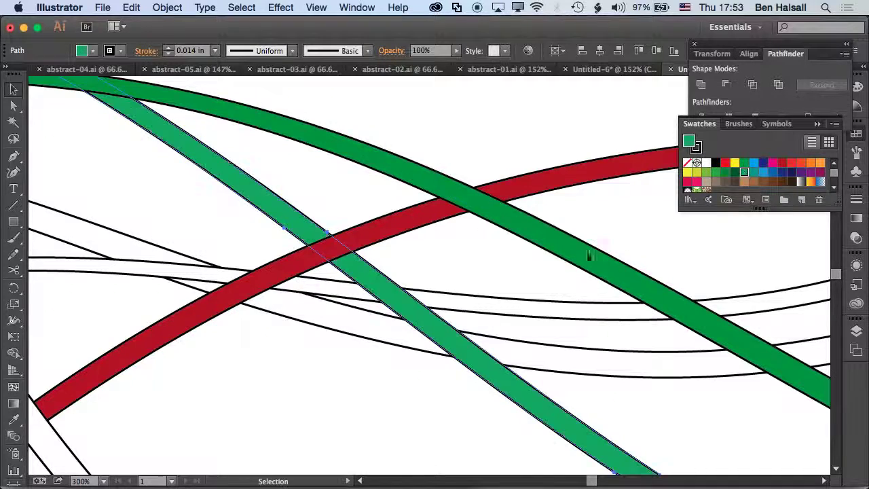
left_click_drag(590, 256, 504, 188)
left_click(801, 163)
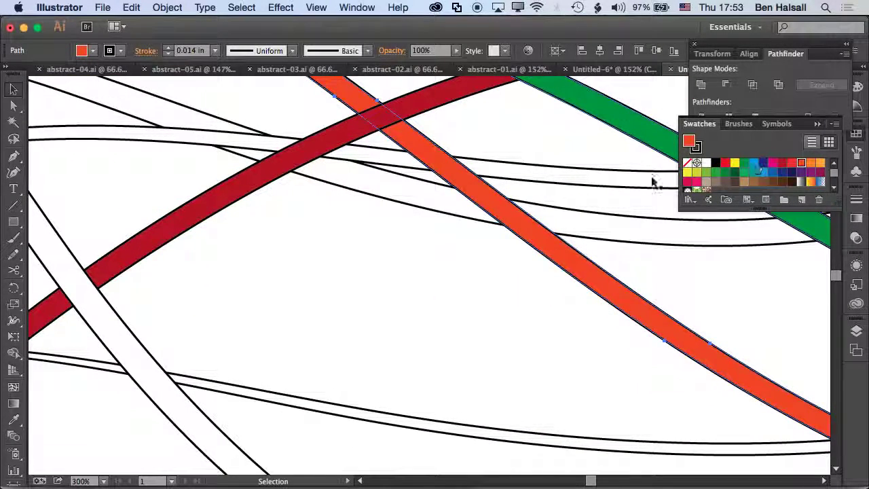
left_click(810, 162)
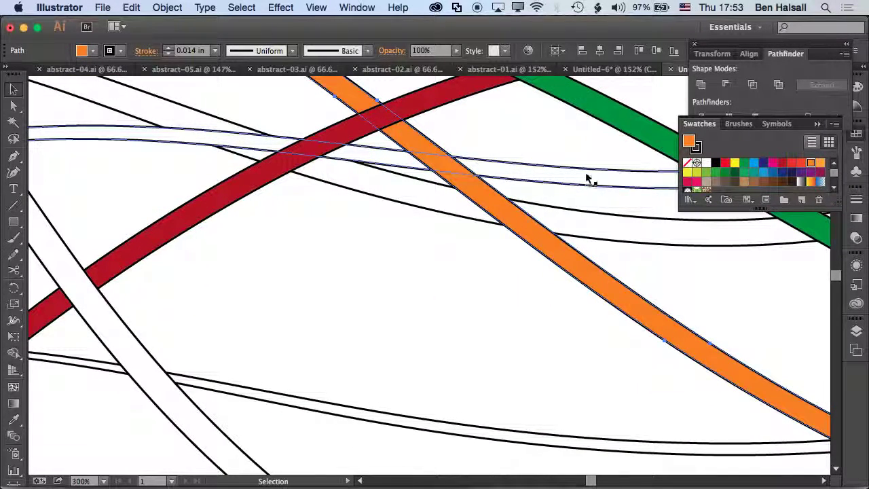
Step: Fill the thin shape crossing beneath the dark red and orange ones teal green, and the thicker one below it yellow-green
left_click(588, 175)
left_click(745, 178)
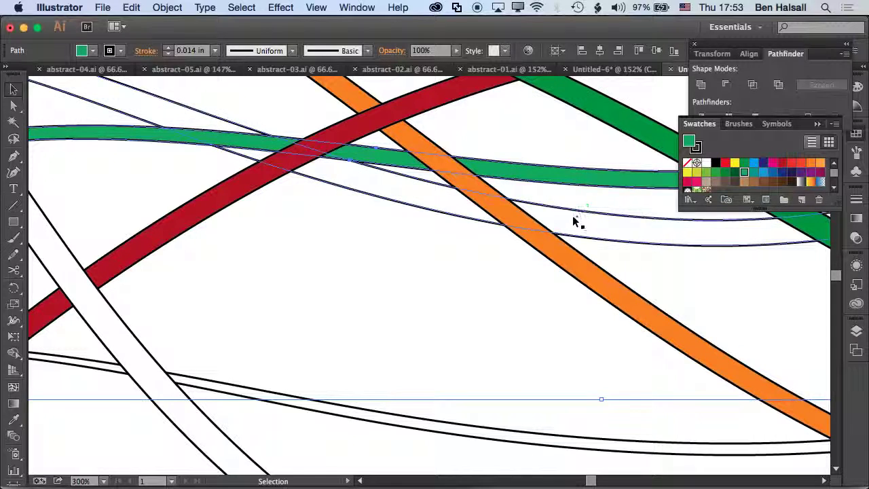
left_click(575, 222)
left_click(694, 175)
Step: Fill the steep shape in the lower left teal green and the thin shape crossing under it light orange, and deselect everything
scroll(407, 271, "down", 5)
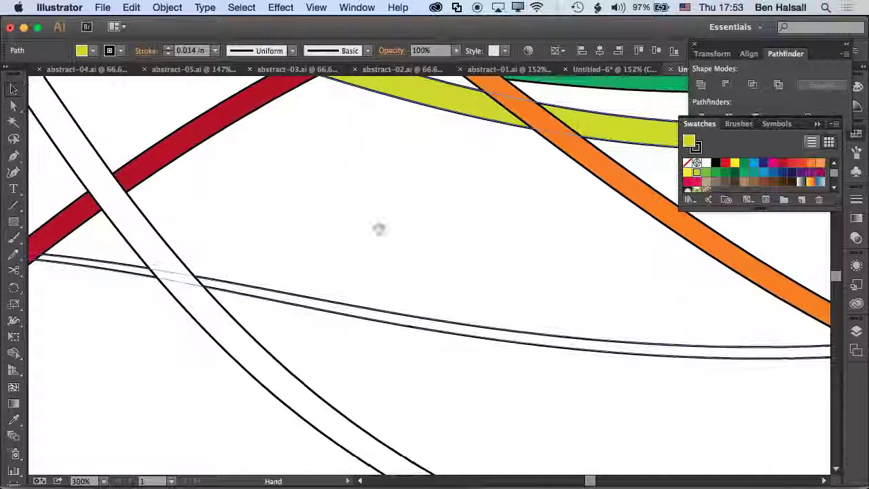
left_click(190, 295)
left_click(745, 175)
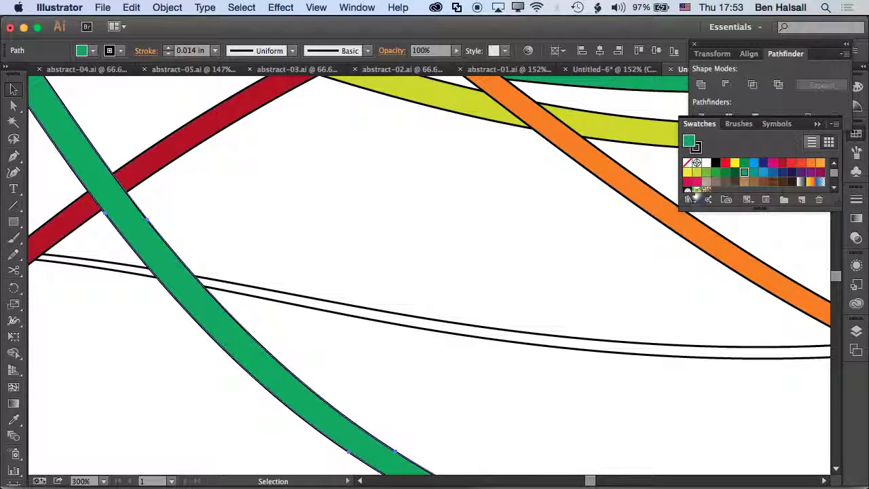
left_click(364, 314)
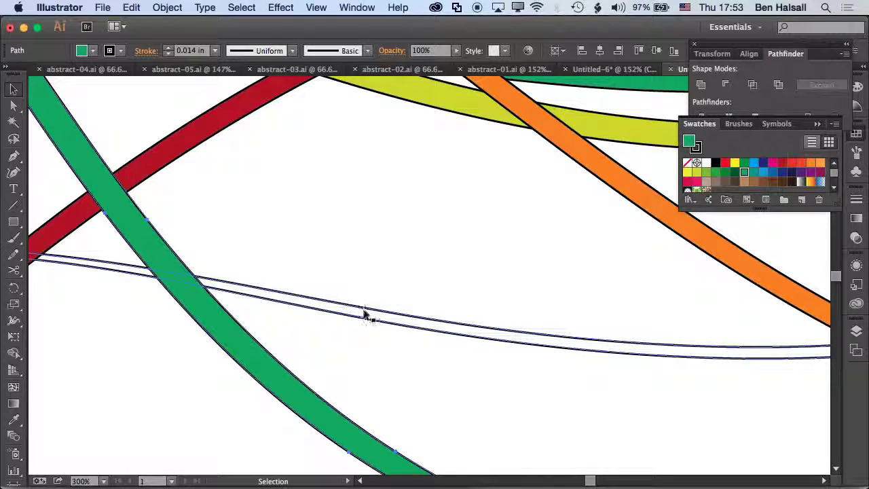
left_click(819, 162)
left_click_drag(357, 386, 465, 184)
key("super+0")
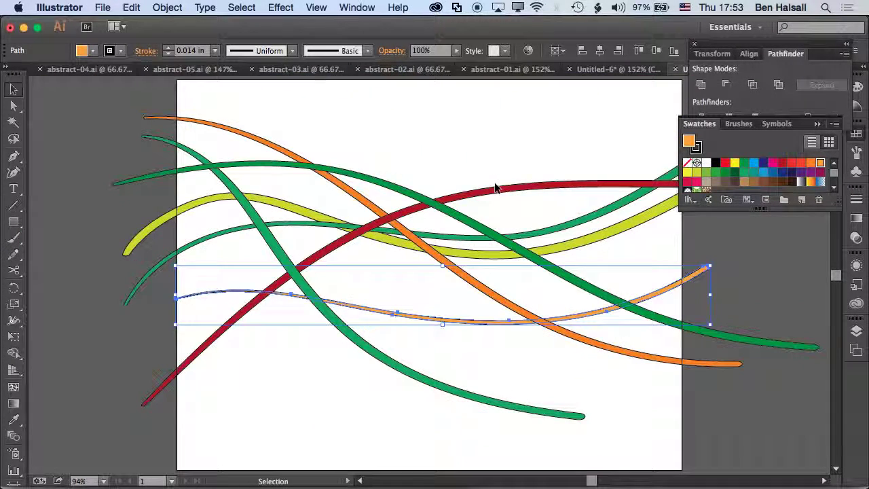
left_click(133, 199)
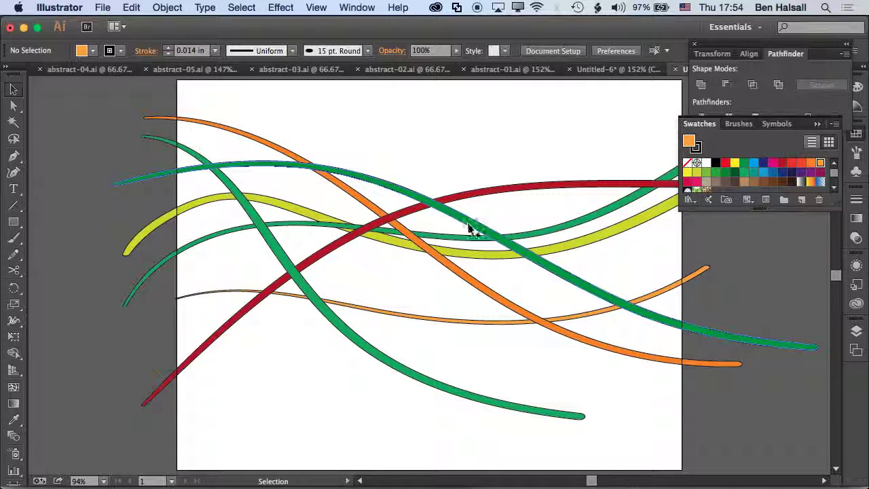
Step: Paint five short, tapered Paintbrush strokes branching off both sides of the steep green shape's lower end
scroll(471, 163, "up", 2)
left_click_drag(471, 163, 430, 203)
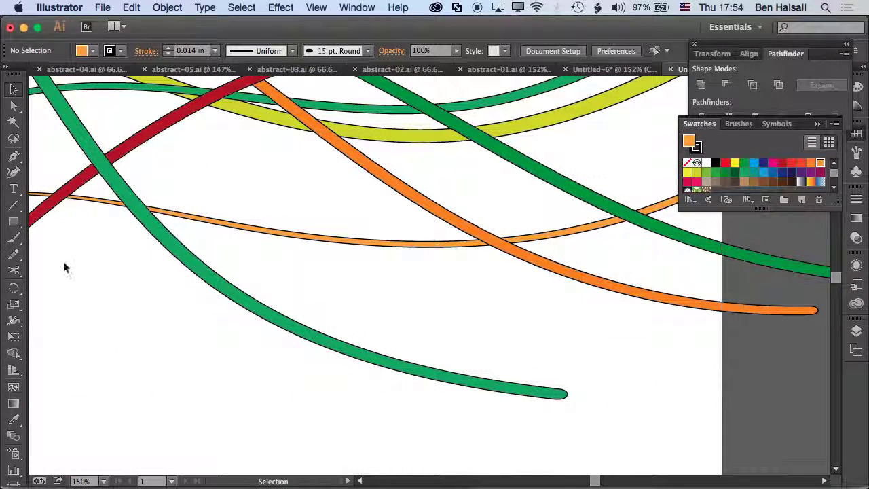
left_click(14, 237)
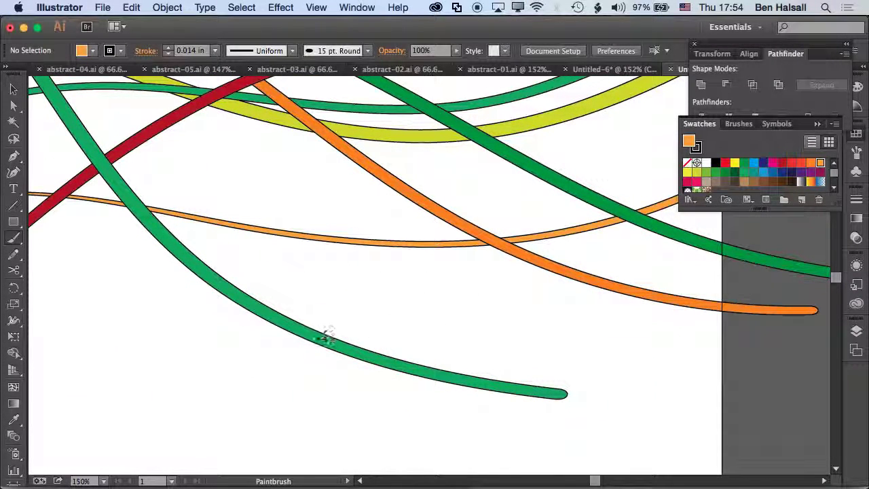
mouse_move(429, 330)
left_mouse_down()
mouse_move(442, 326)
mouse_move(302, 348)
left_mouse_up()
key("super+z")
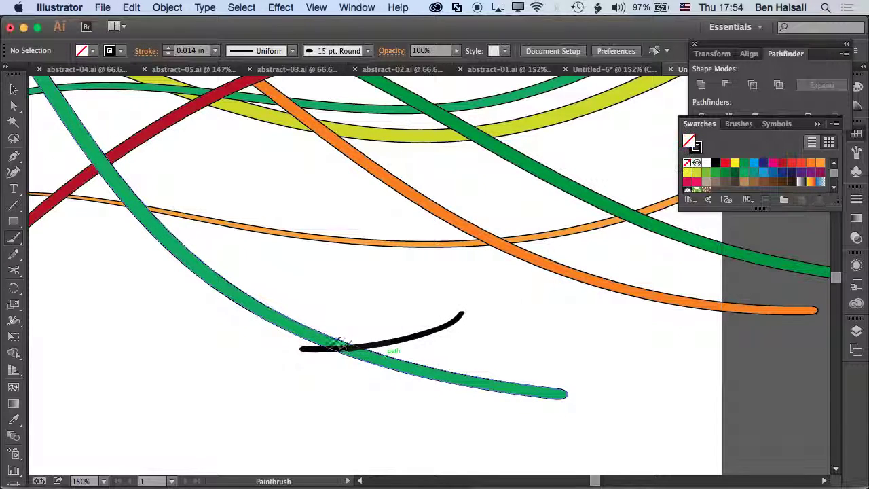
key("super+z")
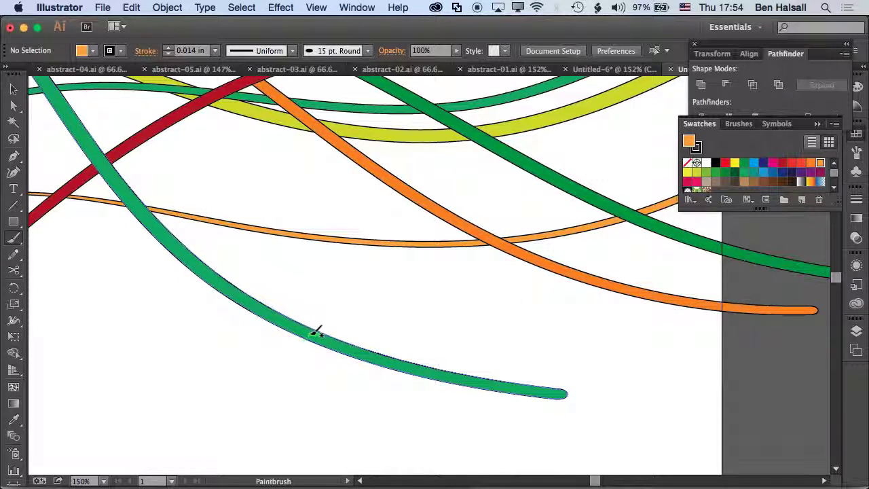
left_click_drag(304, 335, 477, 311)
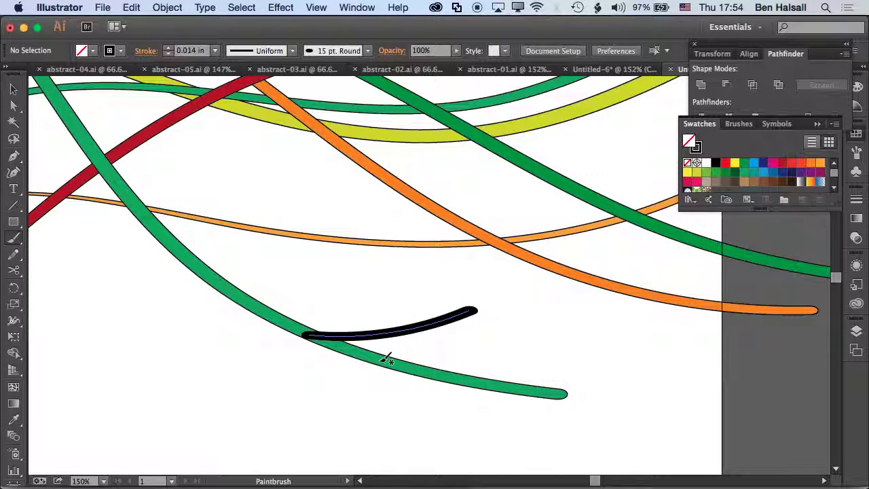
left_click_drag(392, 361, 513, 340)
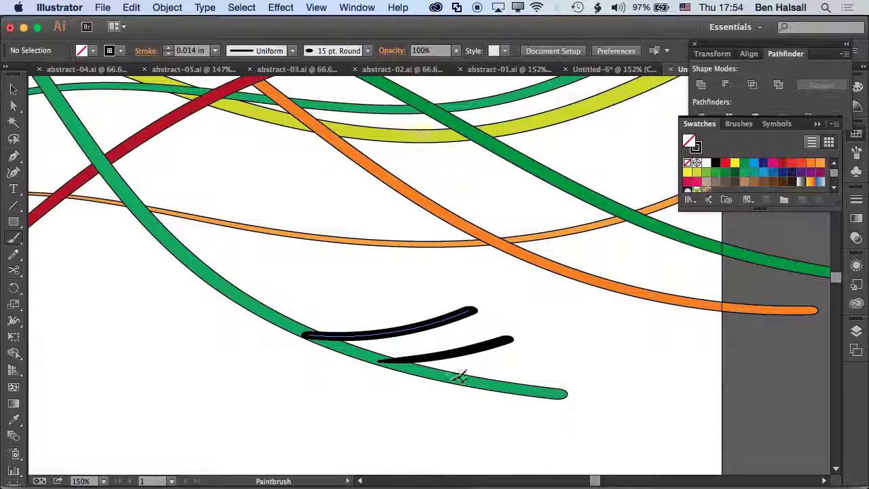
left_click_drag(456, 379, 318, 427)
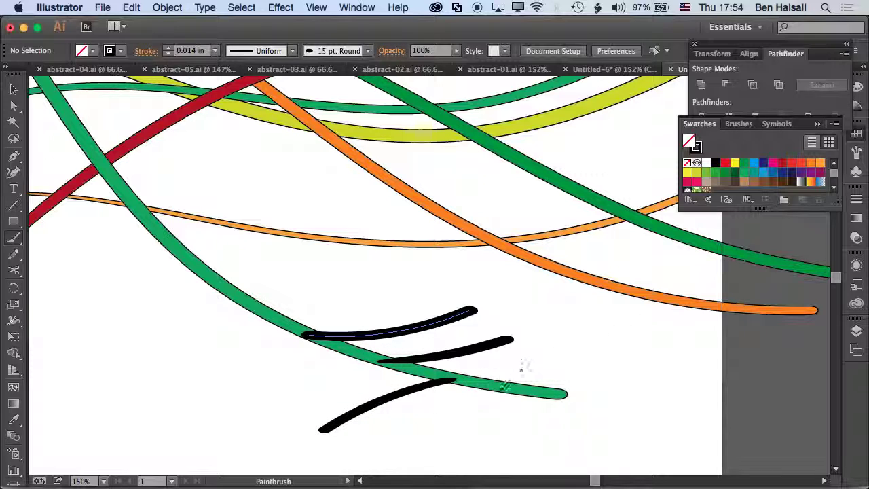
left_click_drag(496, 388, 543, 466)
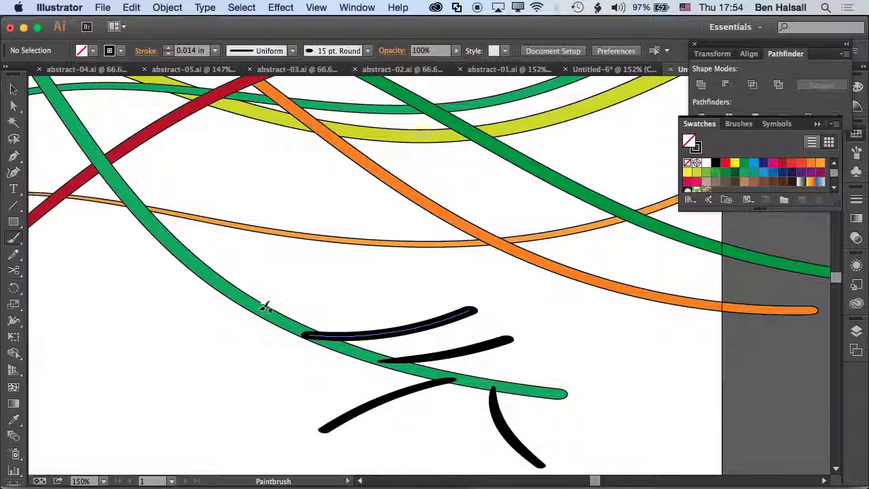
mouse_move(259, 310)
left_mouse_down()
mouse_move(373, 280)
mouse_move(520, 353)
left_mouse_up()
Step: Select only the five short branch strokes and convert them to filled shapes with Outline Stroke
left_click(13, 89)
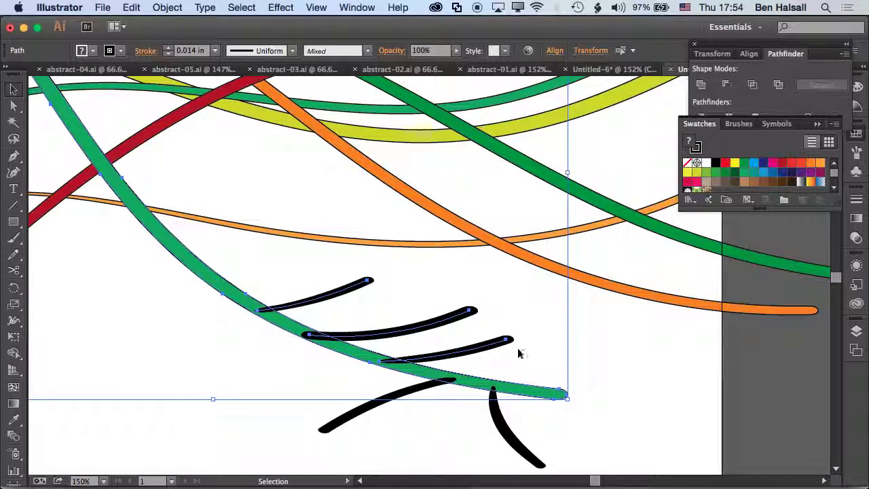
left_click(394, 278)
left_click(366, 281)
left_click(461, 315, "shift")
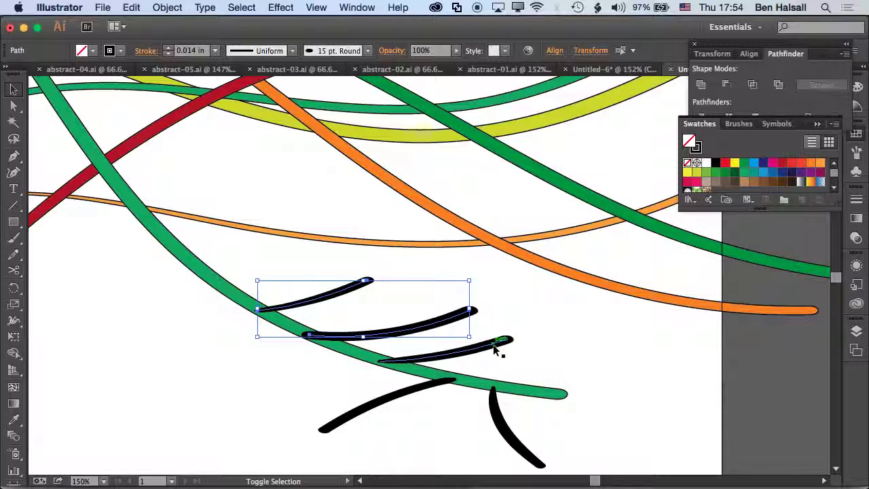
left_click(498, 343, "shift")
left_click(397, 403, "shift")
left_click(519, 448, "shift")
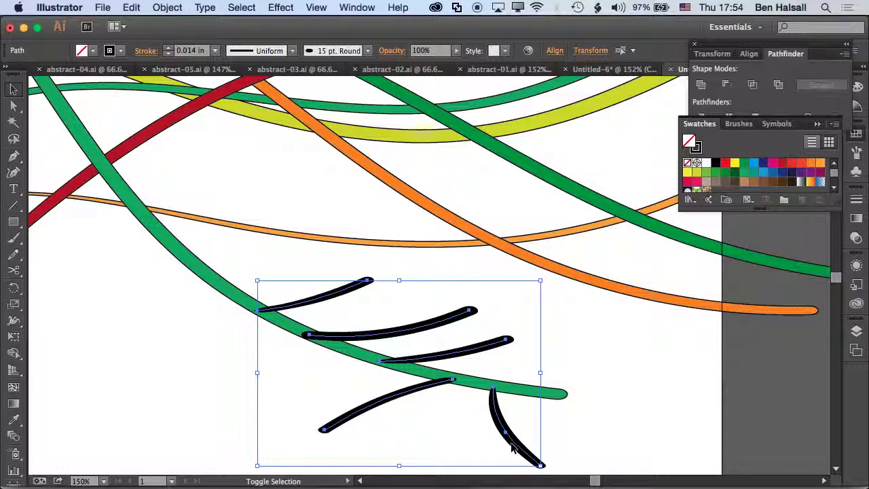
left_click(167, 8)
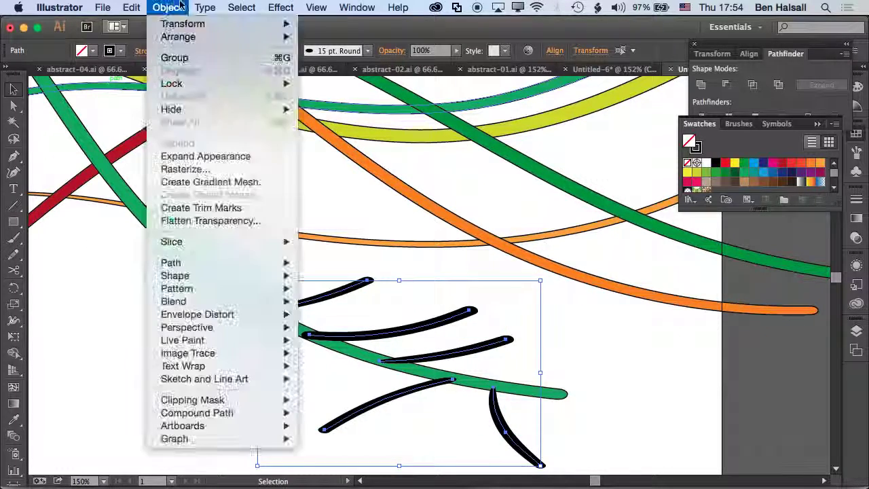
mouse_move(179, 266)
left_click(343, 297)
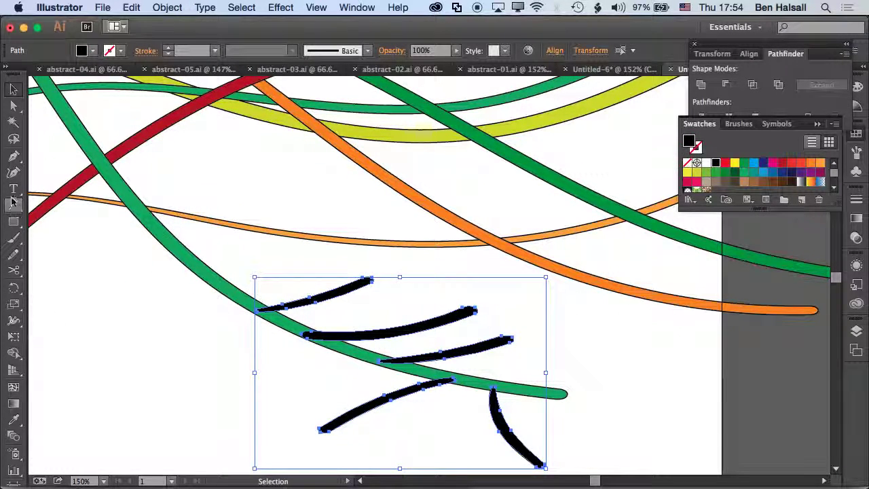
Step: Copy the long green shape's fill and outline onto the five branches with the Eyedropper, and add that shape to the selection
left_click(15, 420)
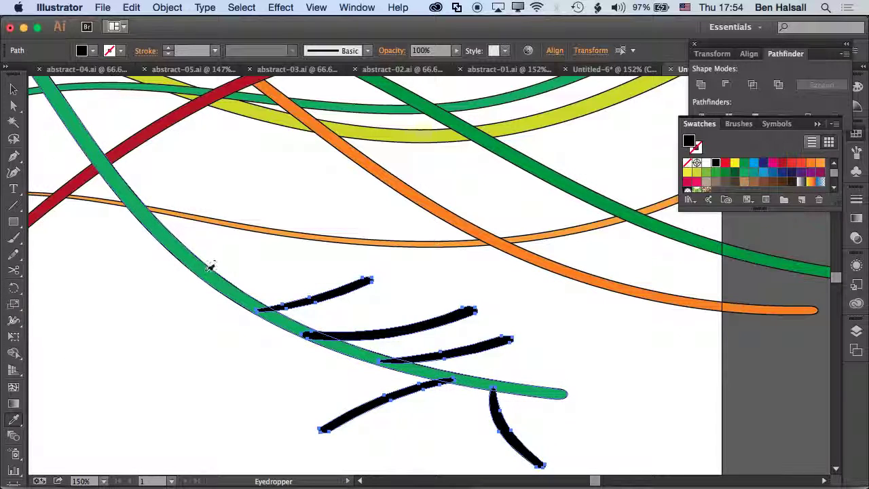
left_click(216, 275)
left_click(13, 89)
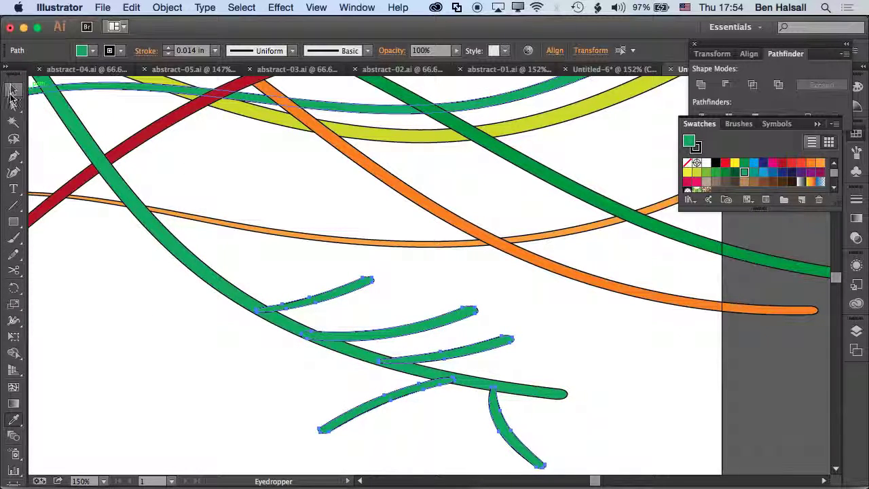
left_click(220, 287, "shift")
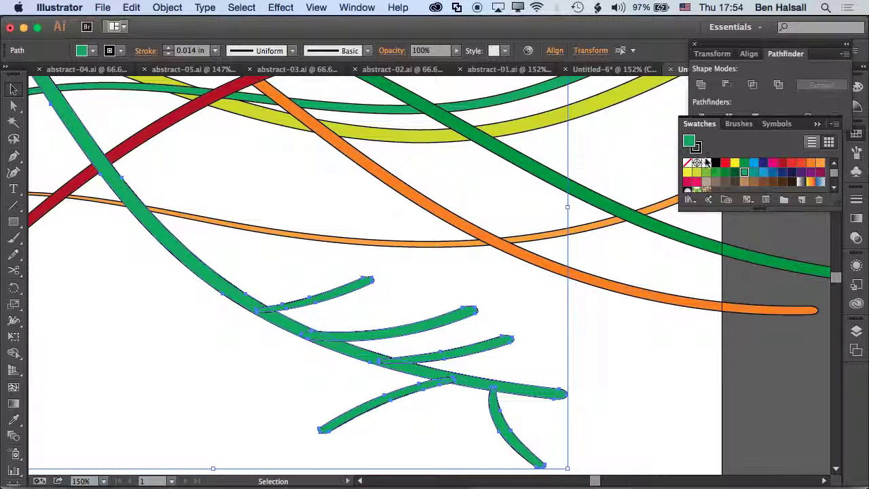
Step: Unite the five branches and the long green shape into a single shape with Pathfinder, and deselect it
left_click_drag(743, 47, 659, 76)
left_click(357, 7)
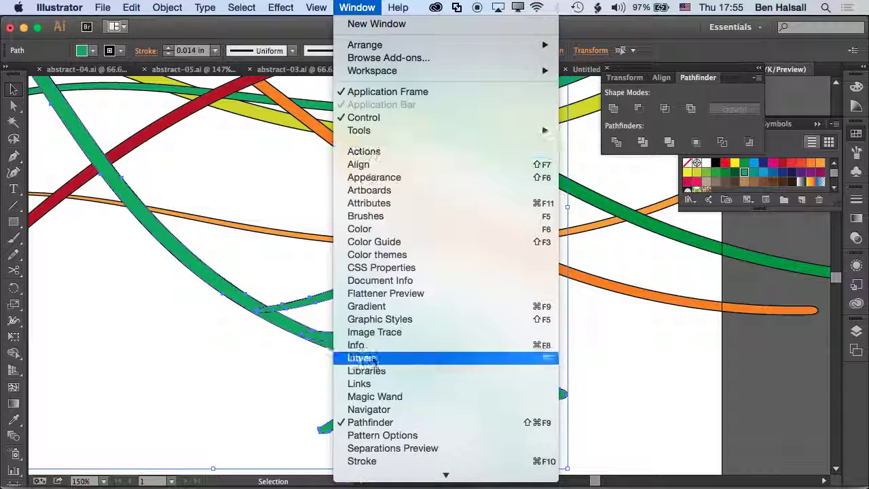
left_click(688, 80)
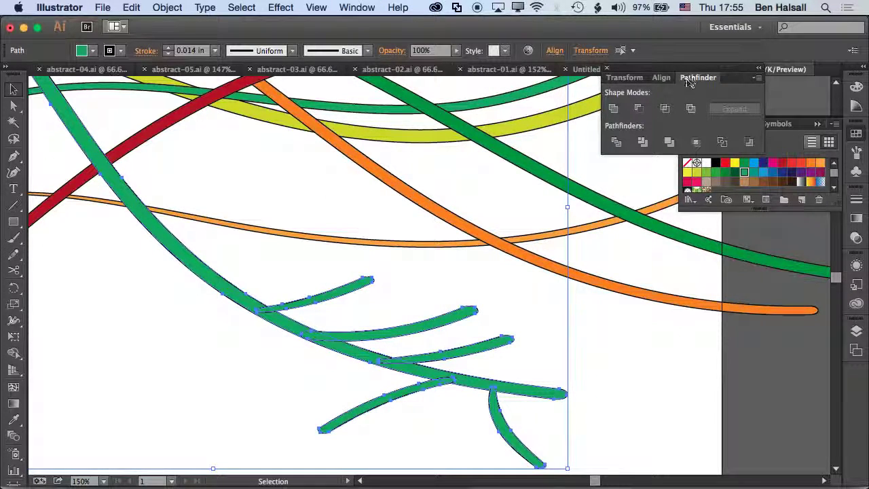
left_click(613, 110)
left_click(567, 302)
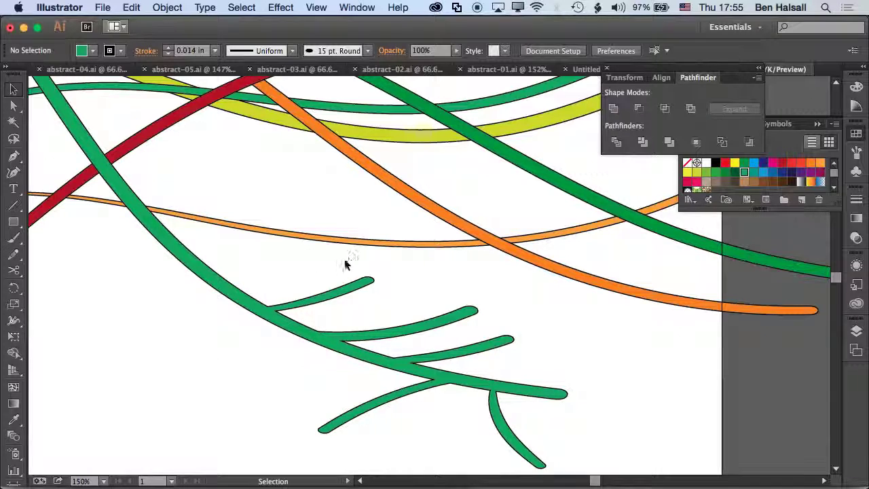
Step: Select and copy all the Illustrator artwork, and switch to the woven-bands document in Photoshop
key("super+a")
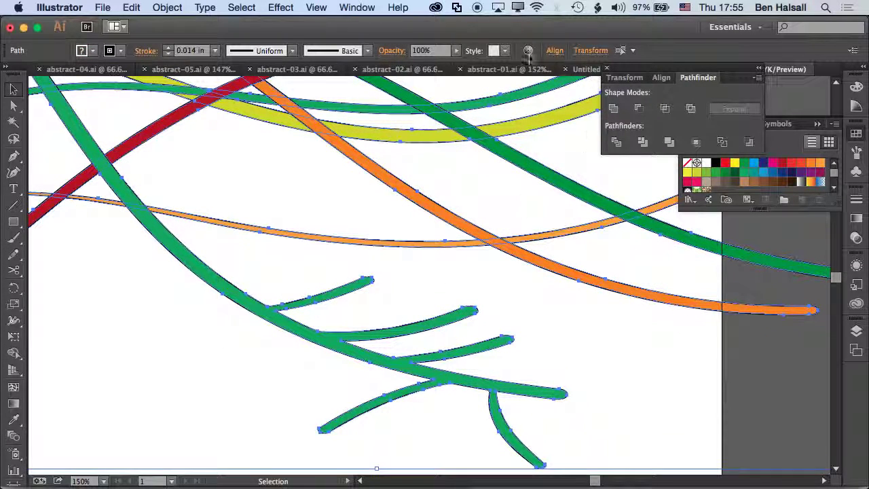
key("super")
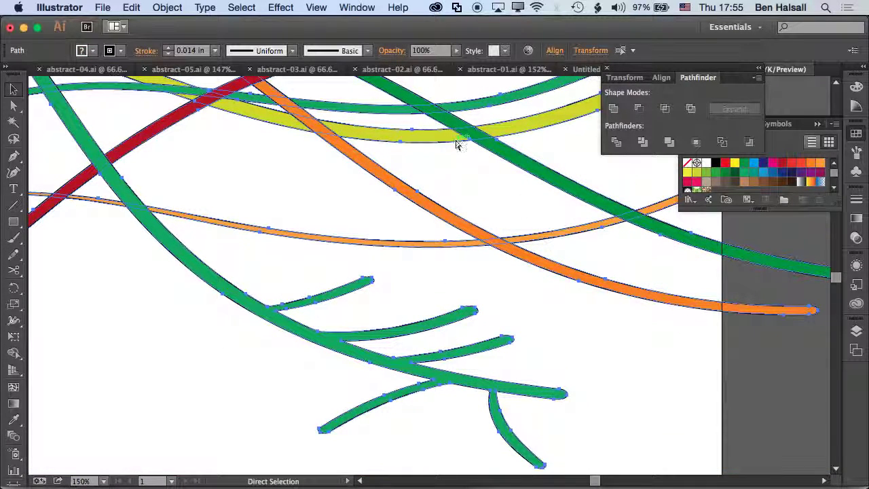
key("super+Tab")
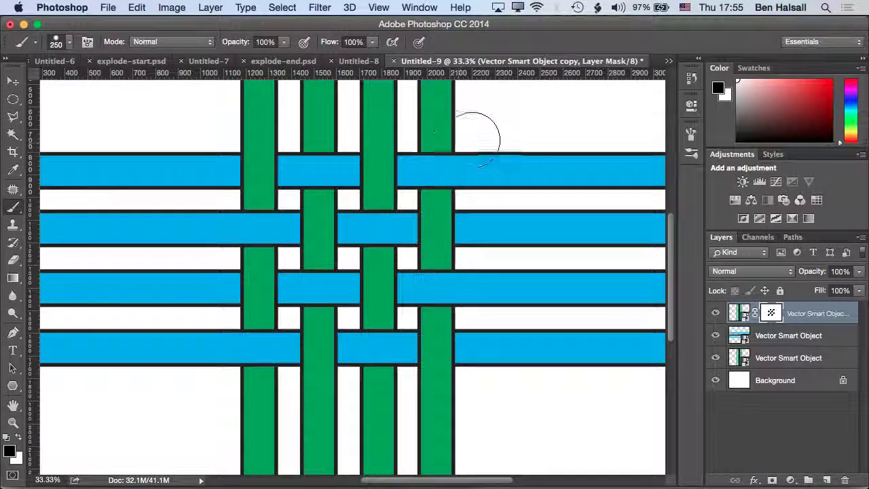
Step: Group the three Vector Smart Object layers as Group 1, hide the group and add a new empty layer
left_click(807, 353)
left_click(805, 318, "shift")
right_click(805, 319)
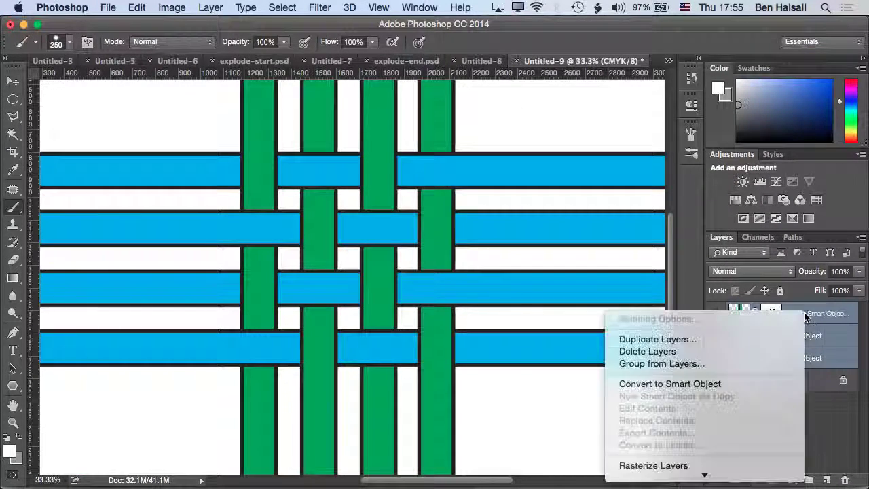
left_click(743, 364)
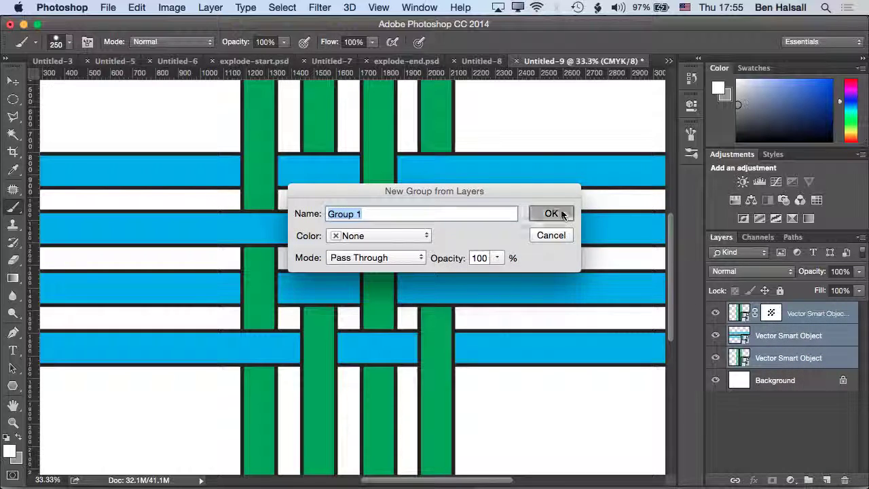
left_click(551, 213)
left_click(715, 311)
left_click(826, 480)
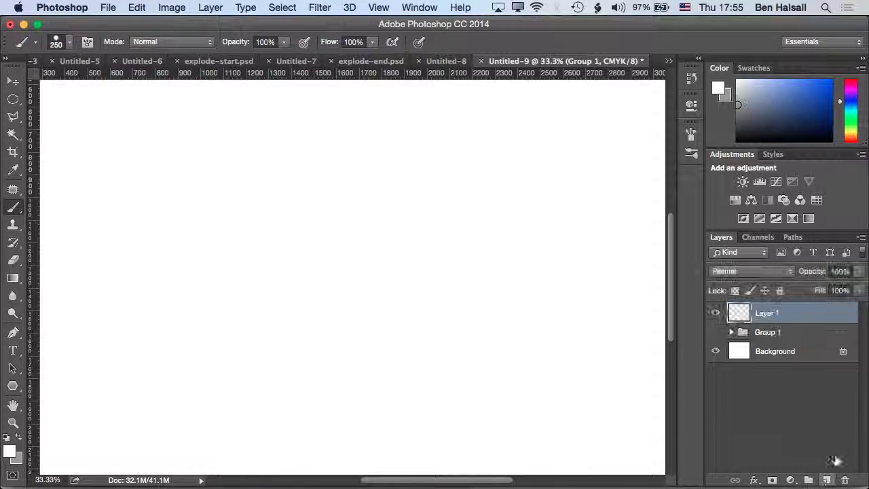
Step: Paste the copied artwork as a Smart Object, scaled proportionally to 100% width and height
key("super+v")
left_click(498, 236)
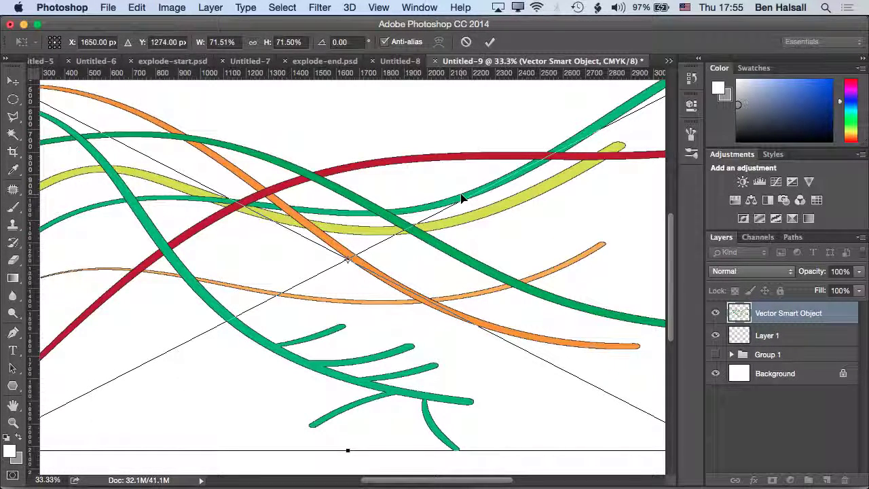
key("super+minus")
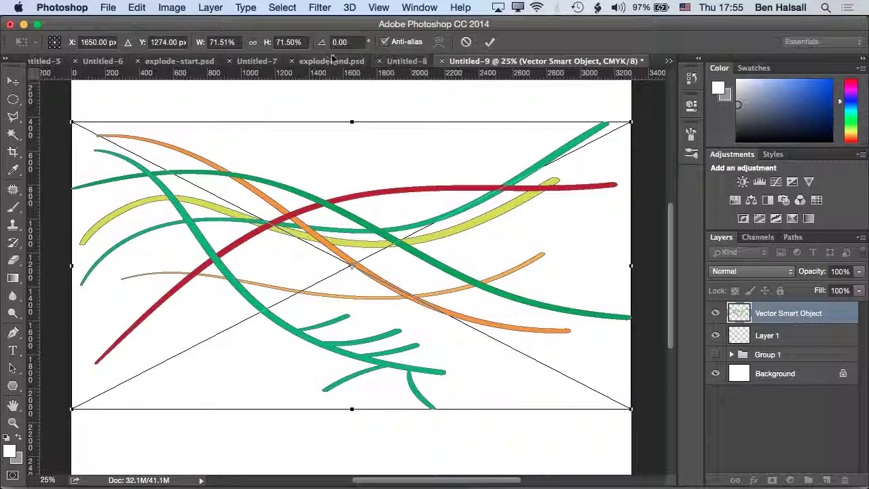
left_click(251, 43)
double_click(222, 42)
type("100")
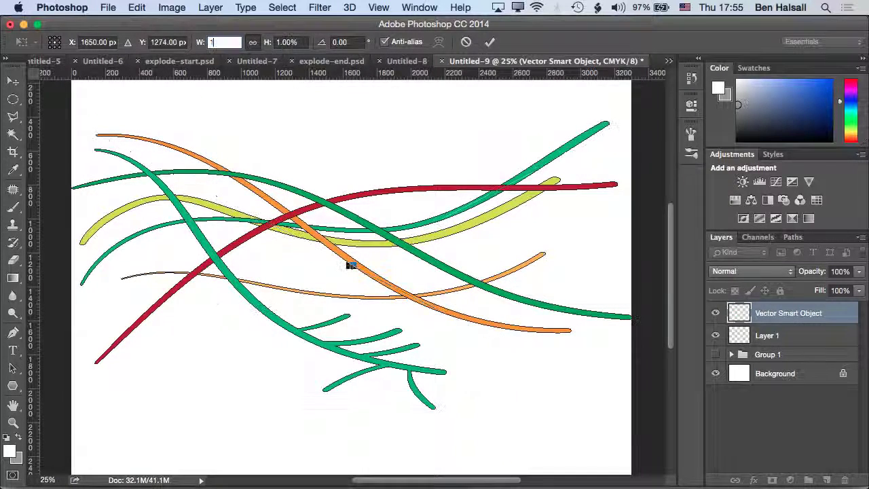
key("Tab")
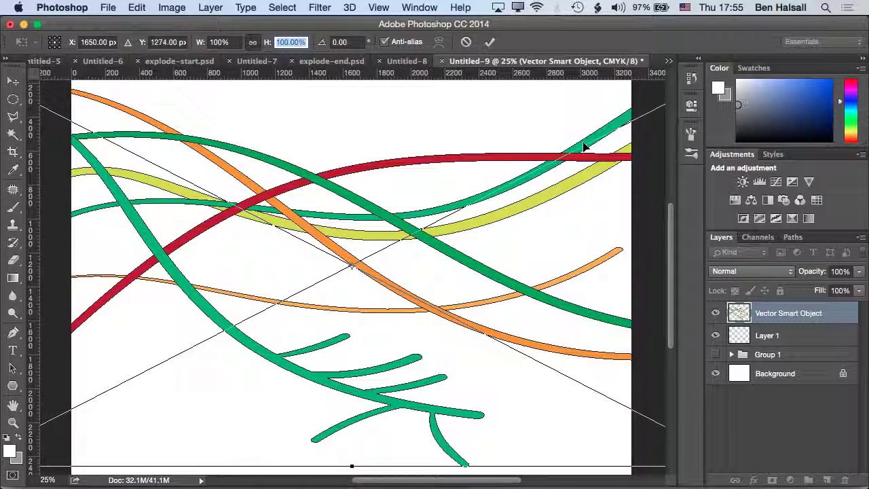
key("Return")
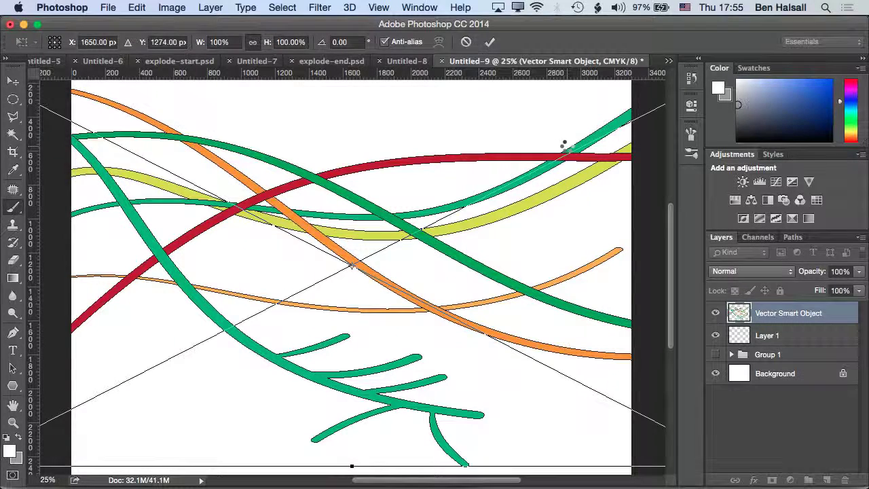
key("Return")
key("b")
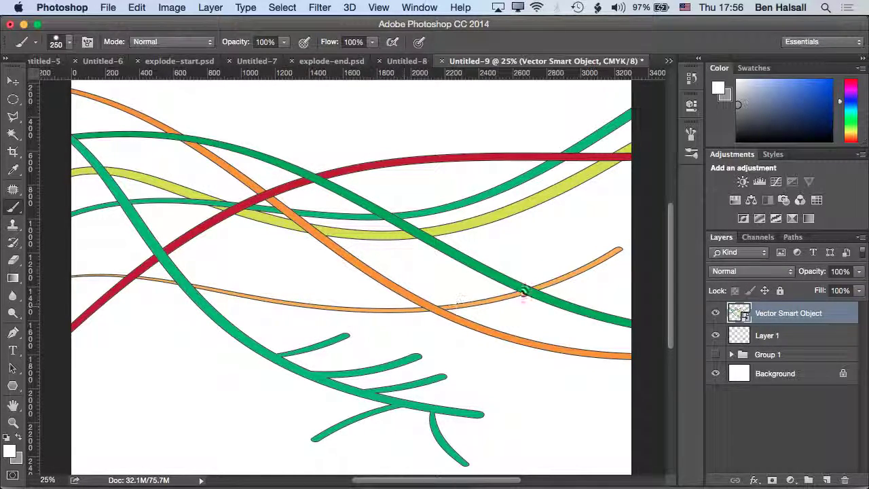
Step: Return to Illustrator, select only the thin light orange and red shapes, copy them and switch back to Photoshop
key("super+Tab")
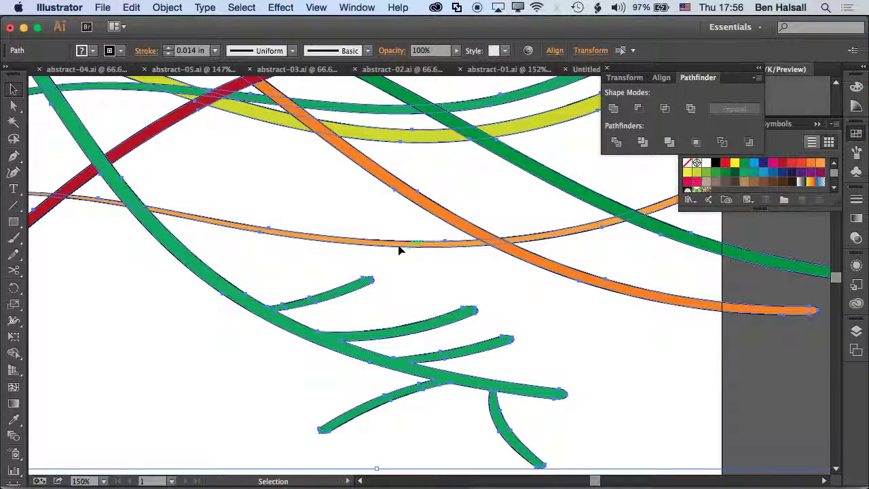
left_click(367, 249)
left_click(373, 240)
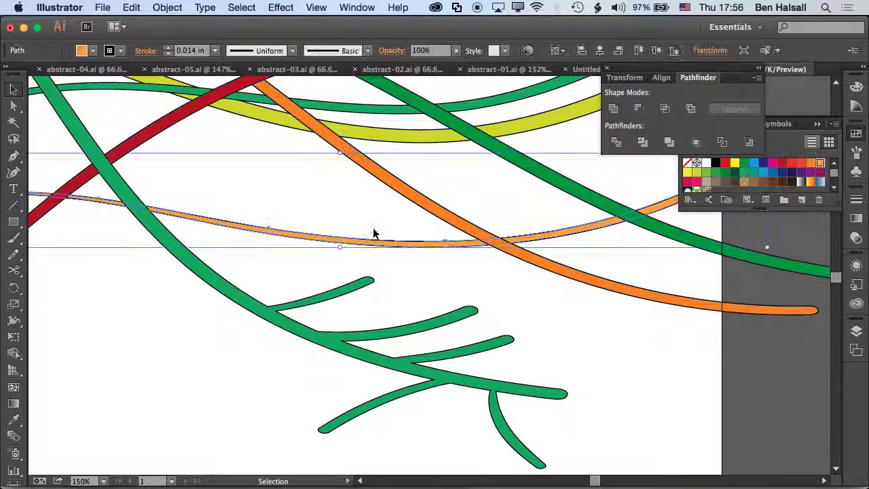
left_click(195, 112, "shift")
scroll(258, 240, "up", 5)
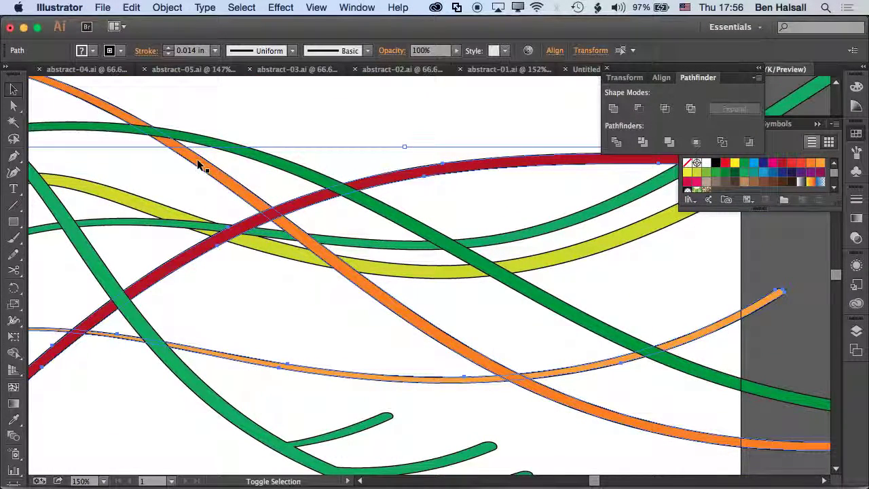
left_click(138, 205, "shift")
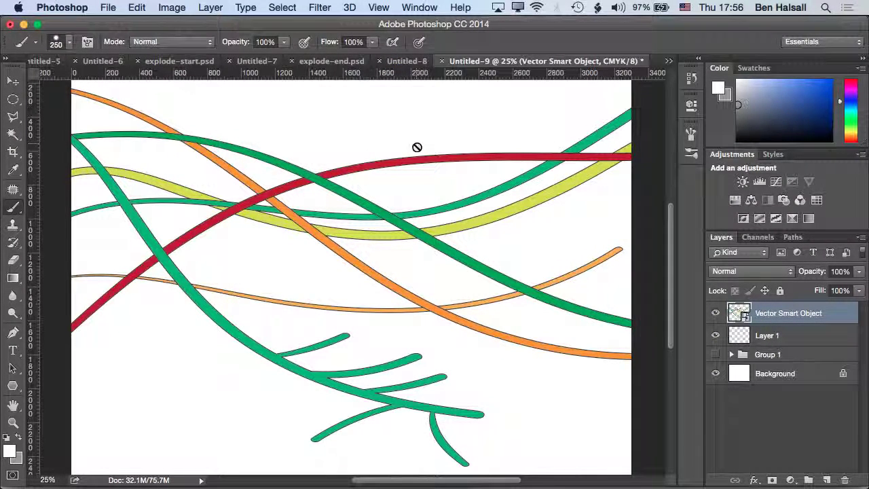
Step: Paste the red and light orange shapes as another Smart Object, scaled proportionally to 100%
key("super+v")
left_click(492, 231)
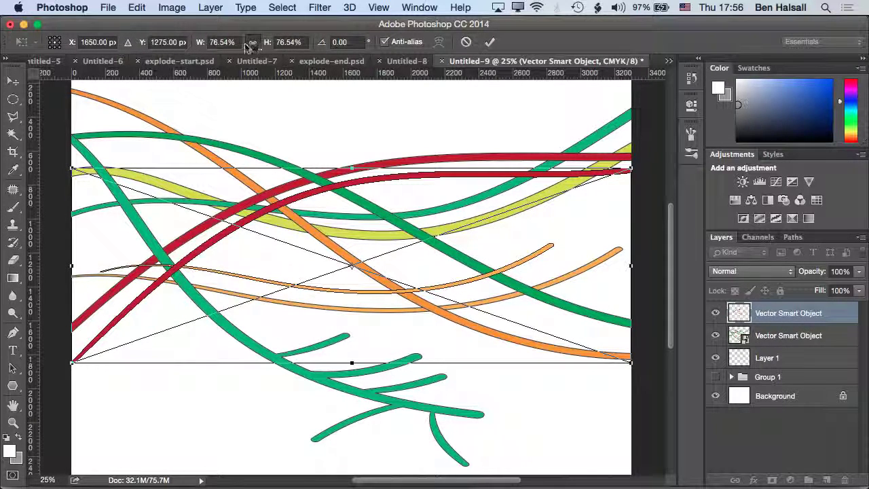
left_click(233, 42)
type("100")
key("Tab")
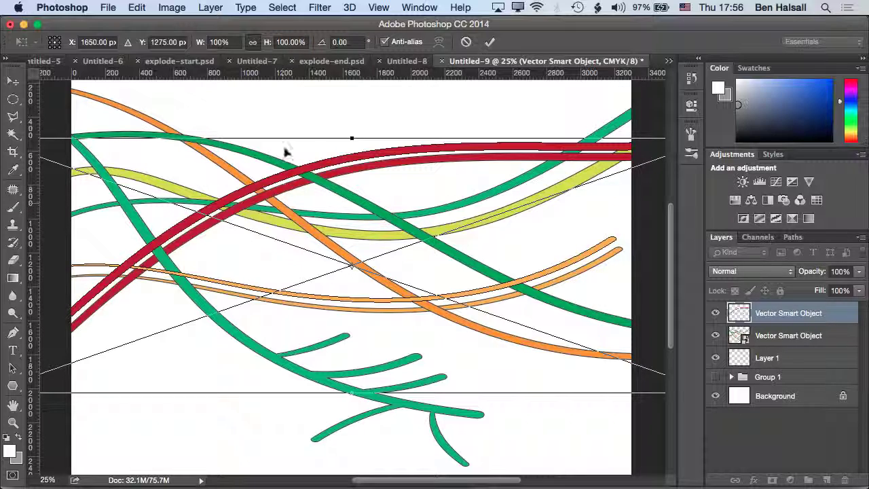
key("Return")
Step: Nudge the pasted red and light orange layer down until it lines up exactly over the same shapes in the full artwork
key("v")
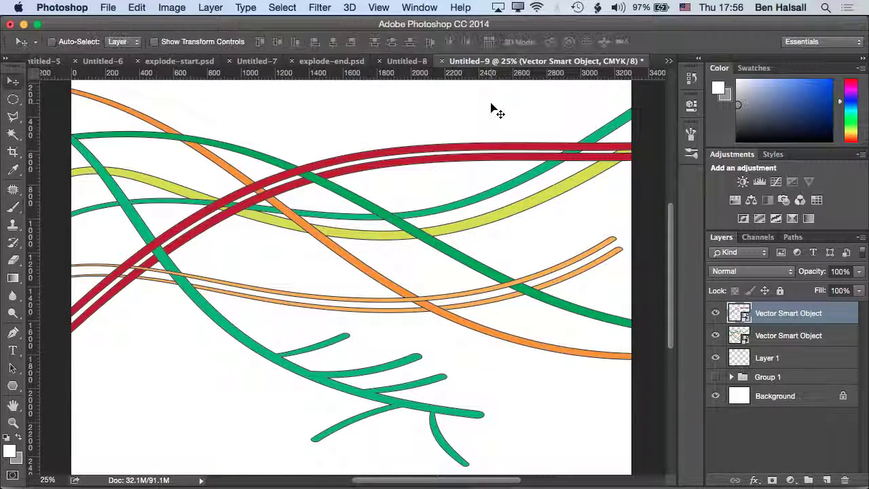
key("super+equal")
key("super+equal")
key("super+equal")
scroll(351, 349, "up", 4)
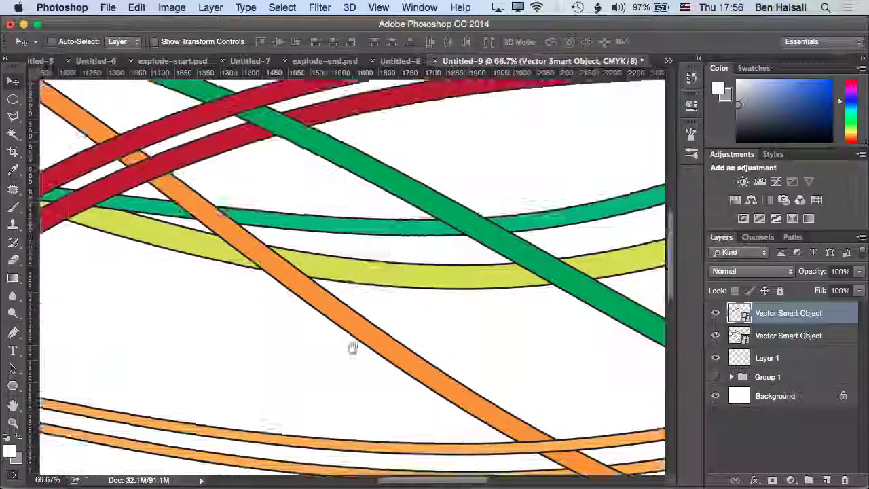
key("shift+Down")
key("shift+Down")
key("shift+Down")
key("shift+Down")
key("shift+Down")
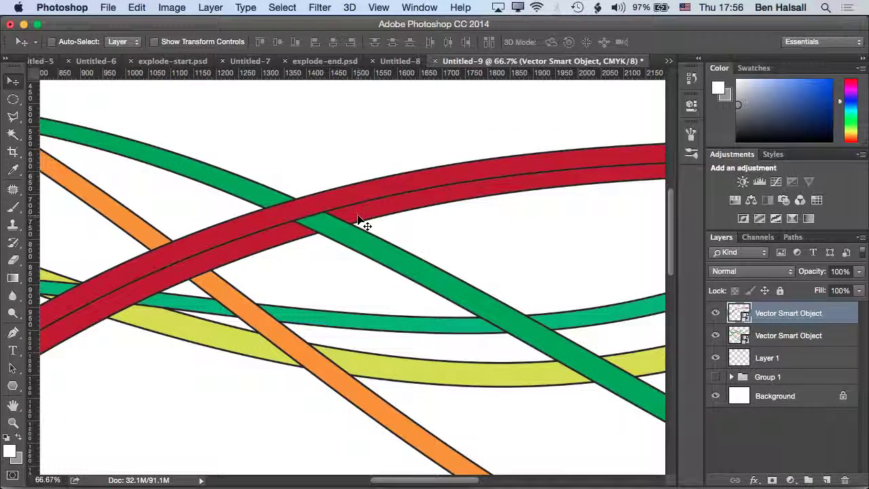
key("Down")
key("Down")
key("Down")
key("Down")
key("Down")
key("Down")
key("Down")
key("Down")
key("Down")
key("Down")
key("Down")
key("Down")
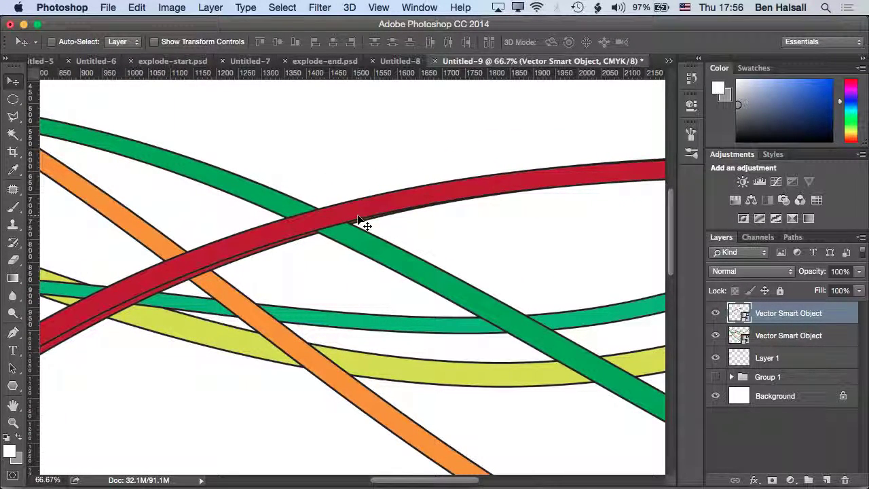
key("Down")
key("Down")
key("Down")
key("Down")
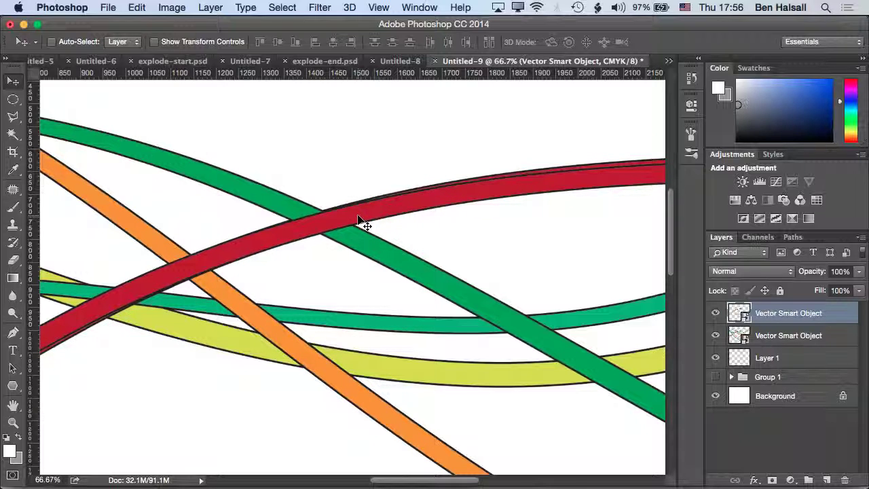
key("Down")
key("Down")
key("Down")
key("Down")
key("Down")
key("Down")
key("Down")
key("Down")
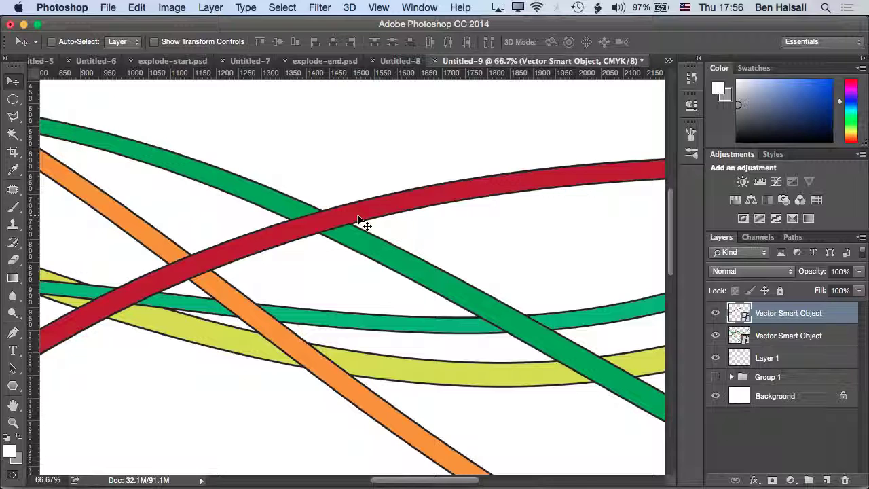
key("Down")
key("Down")
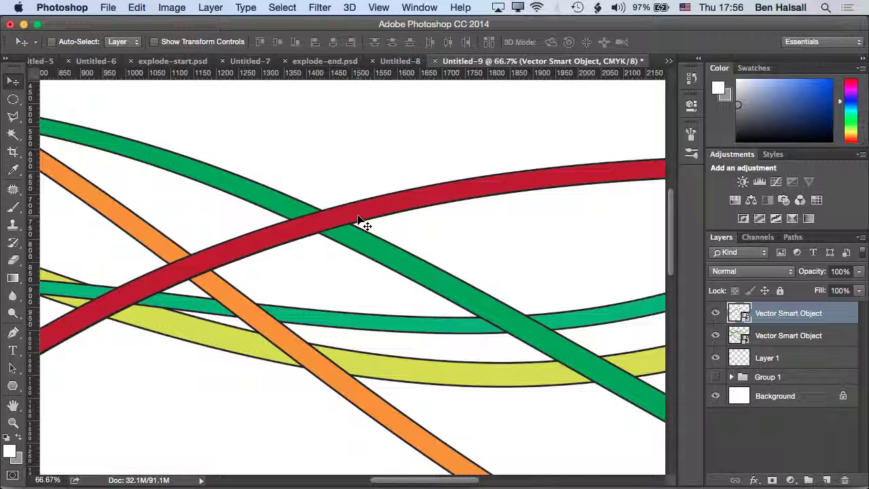
Step: Toggle the top Smart Object layer's visibility to check its alignment and compare the ribbon overlaps where red and light orange cross green
scroll(541, 215, "left", 10)
scroll(541, 215, "down", 8)
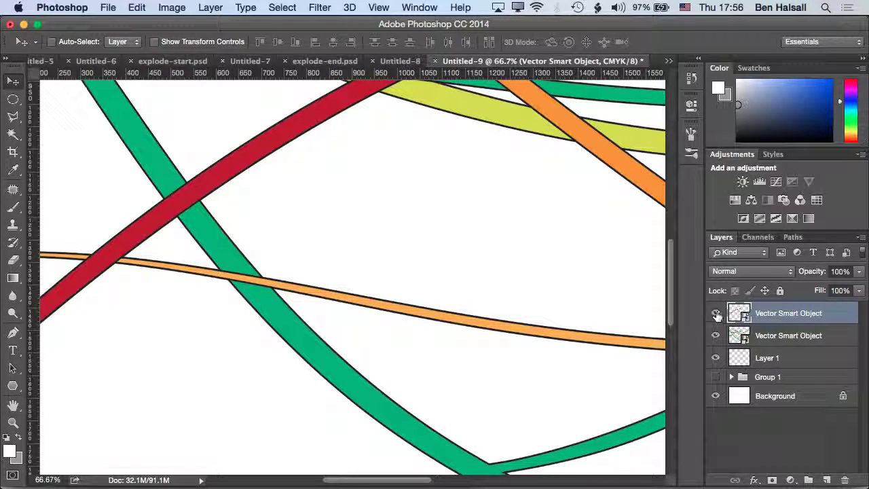
left_click(716, 315)
left_click(716, 315)
left_click(716, 315)
left_click(717, 314)
left_click(717, 314)
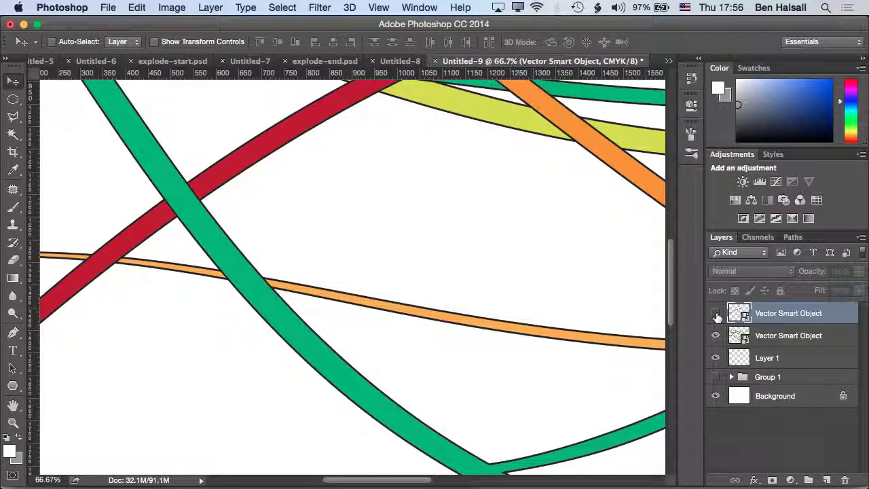
key("super+plus")
left_click_drag(369, 213, 539, 199)
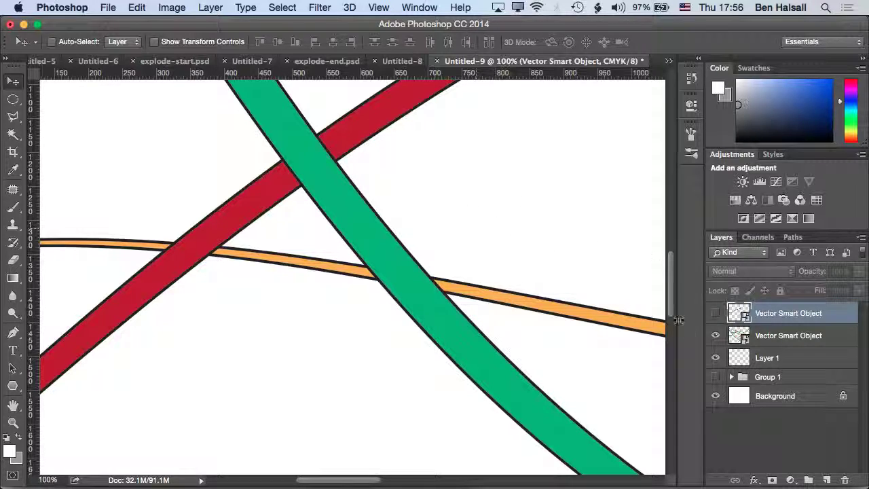
left_click(714, 315)
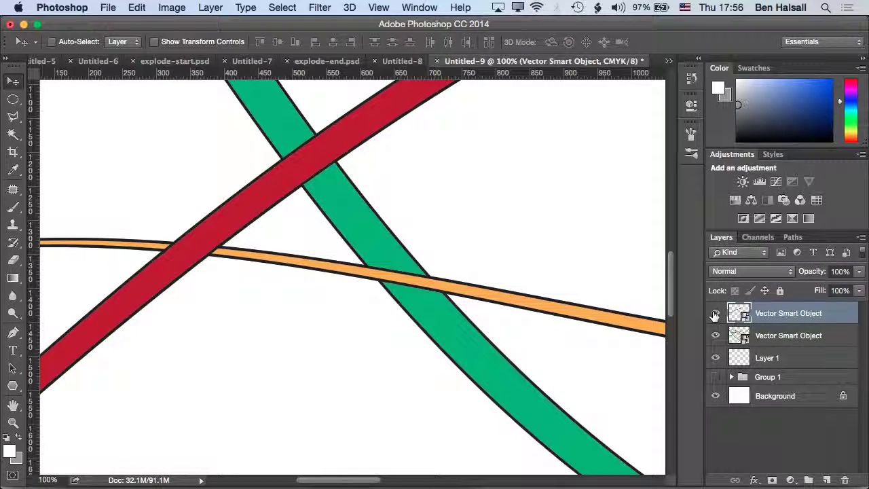
left_click(714, 316)
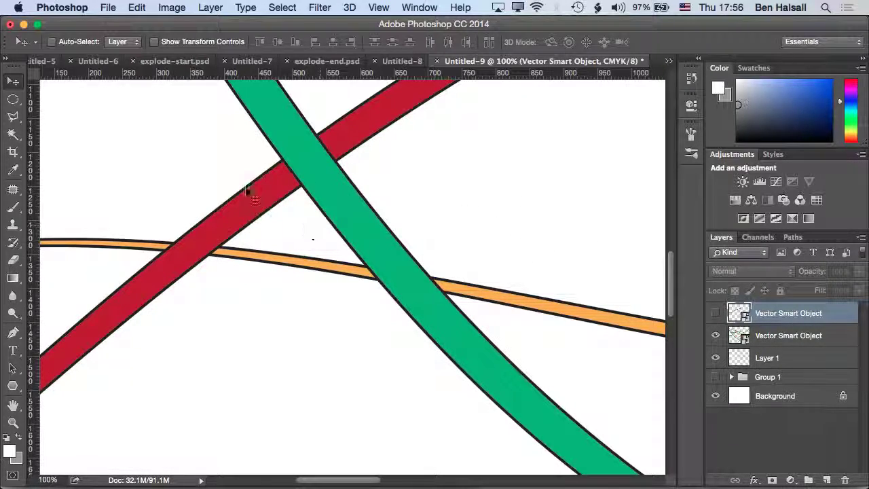
left_click(715, 315)
left_click(716, 315)
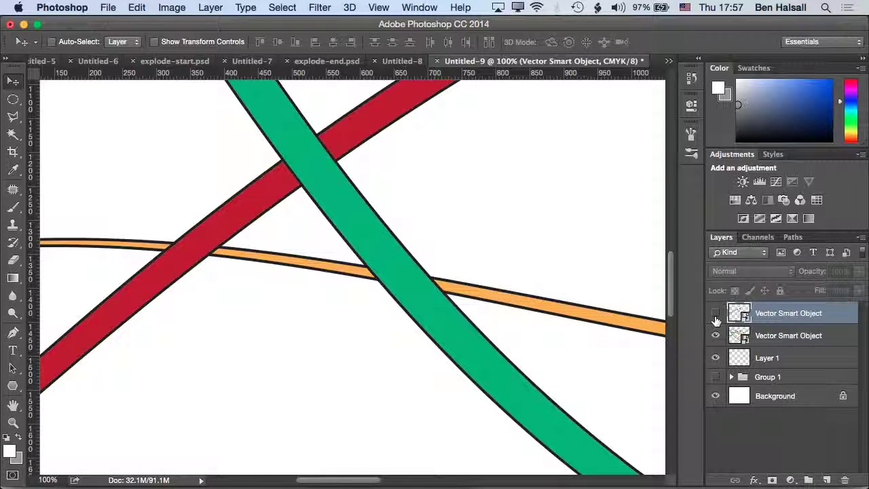
left_click(716, 315)
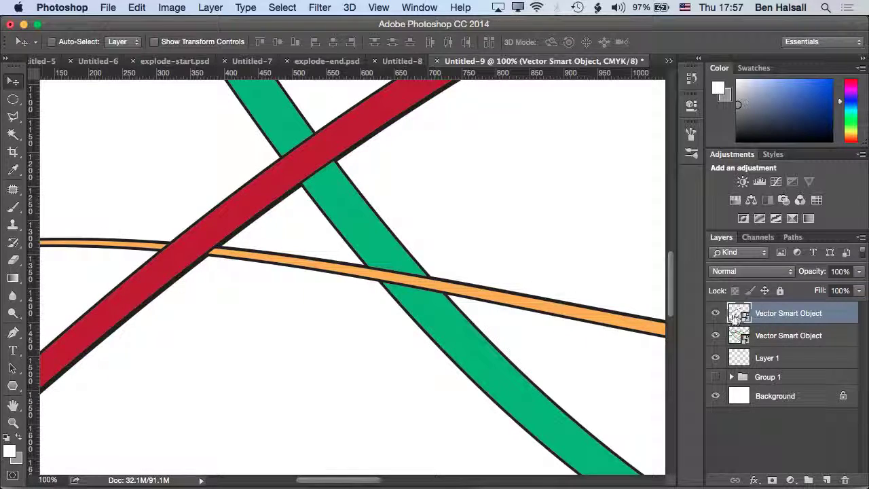
Step: Hide and show the red and light orange layer repeatedly to compare which ribbons pass over green
left_click(715, 315)
left_click(715, 314)
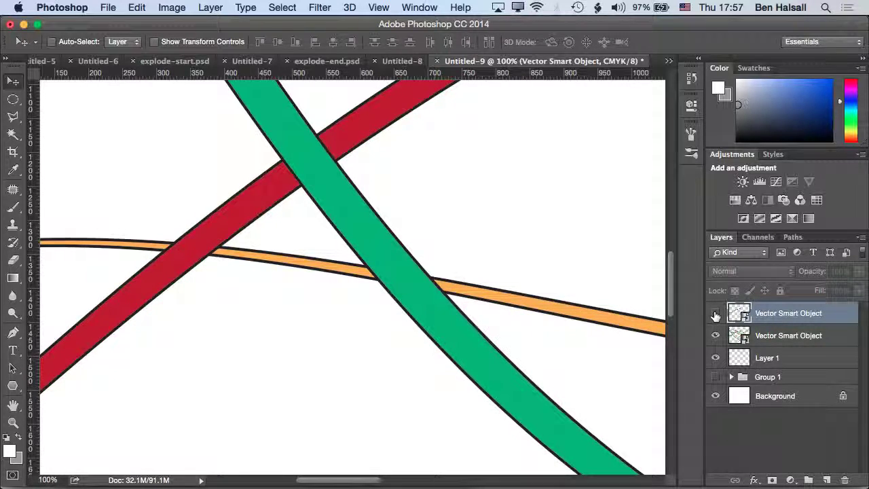
left_click(715, 314)
left_click(715, 315)
left_click(715, 315)
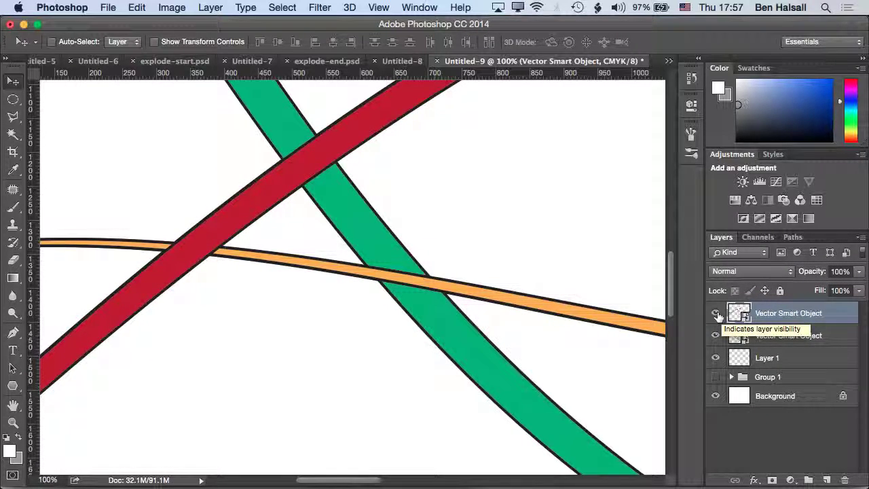
left_click(715, 314)
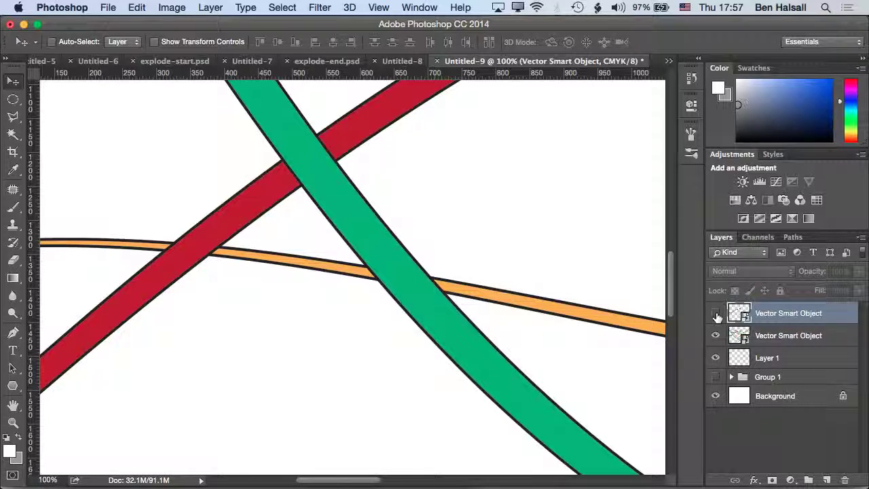
left_click(715, 315)
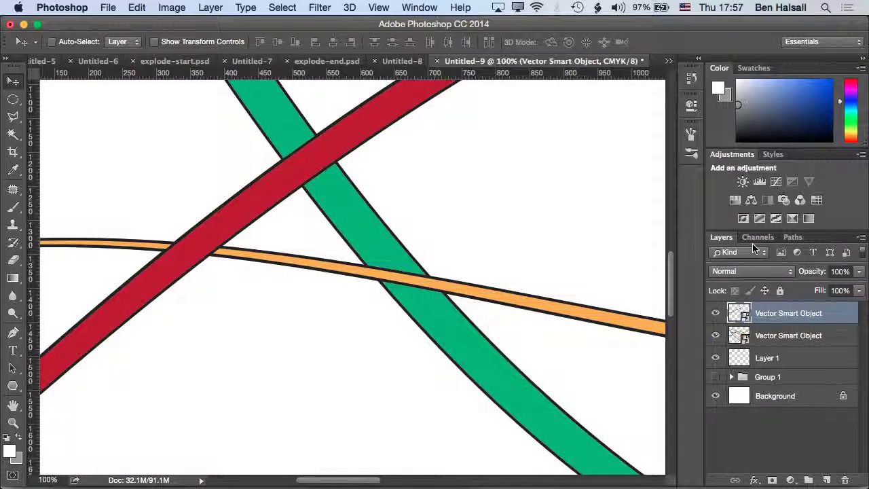
Step: Add a layer mask to the top Smart Object layer holding the red and light orange shapes
key("super+minus")
key("super+minus")
key("super+minus")
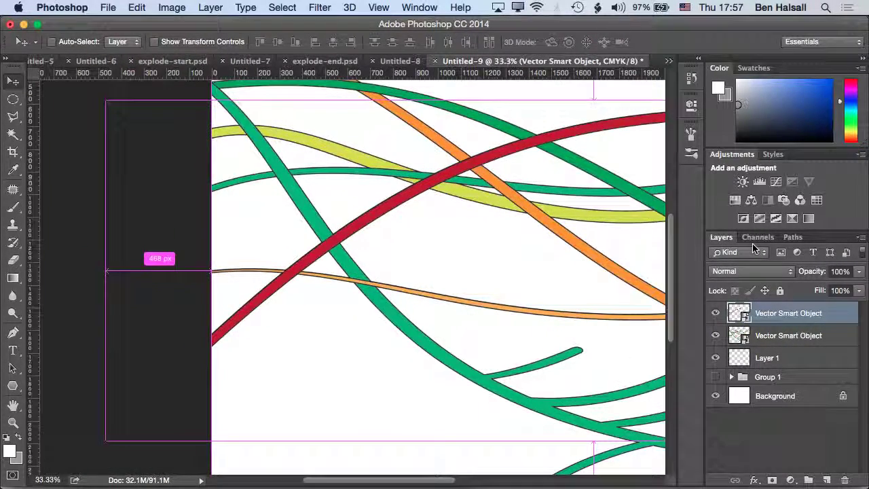
left_click(774, 480)
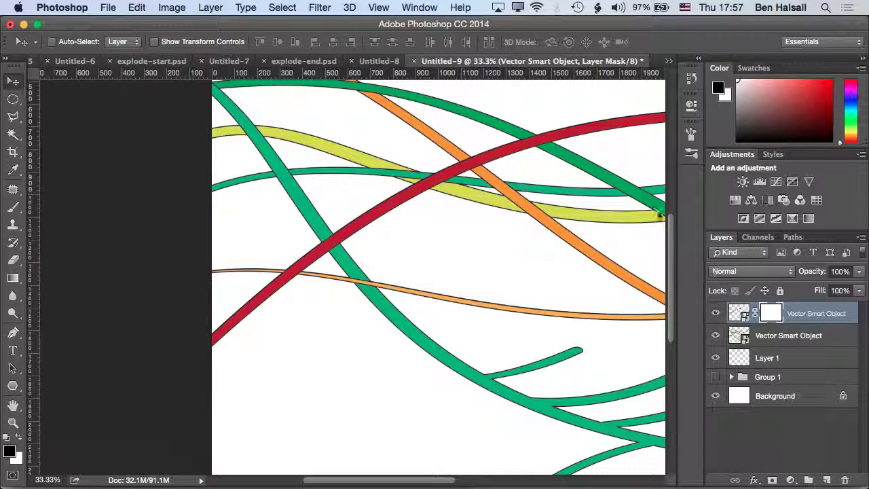
Step: Reduce the brush size to 80 and mask out the red ribbon where it crosses the upper dark green ribbon
key("b")
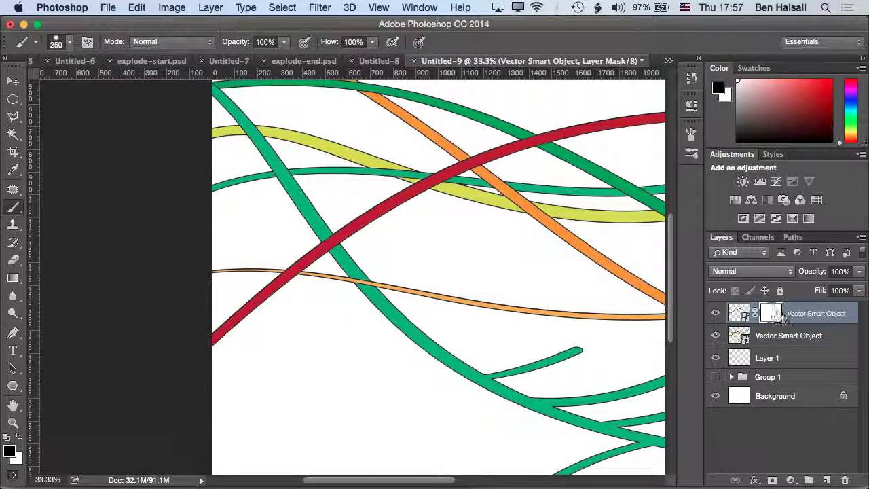
key("bracketleft")
key("bracketleft")
key("bracketleft")
key("bracketleft")
key("bracketleft")
key("bracketleft")
key("bracketleft")
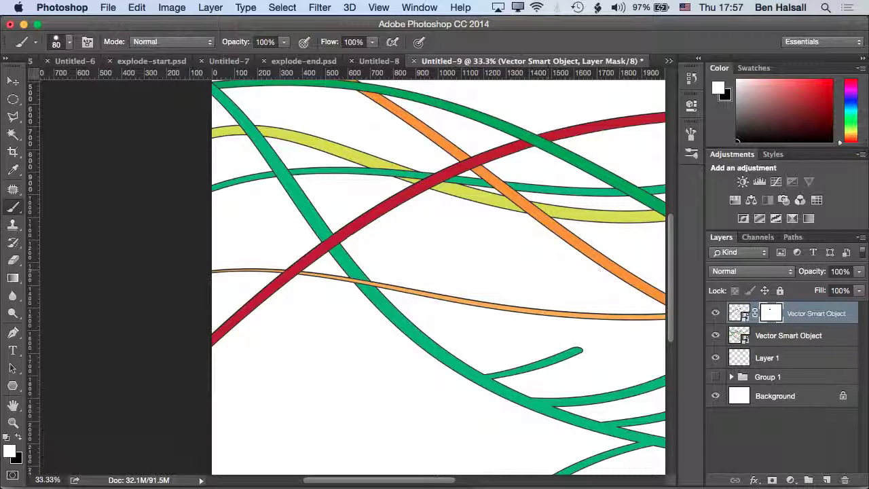
Step: Toggle the visibility of the lower Smart Object layer to examine what each layer contributes to the overlaps
left_click(715, 335)
left_click(715, 336)
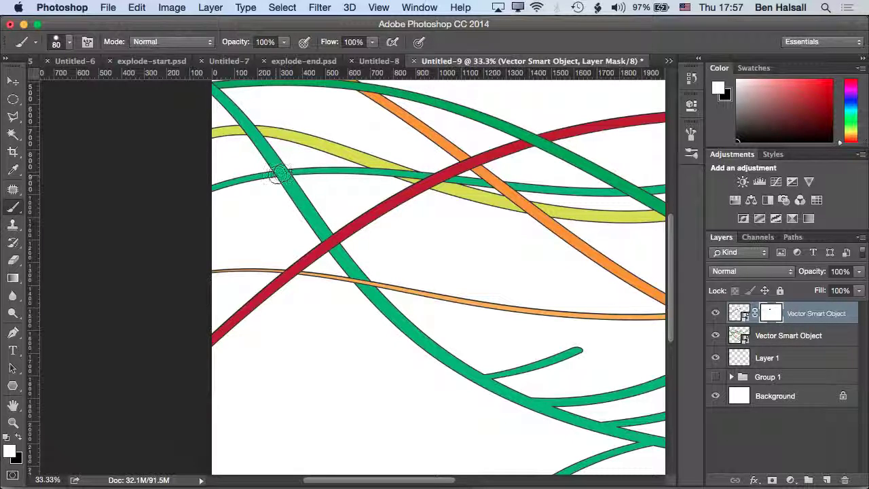
left_click(716, 336)
left_click(716, 336)
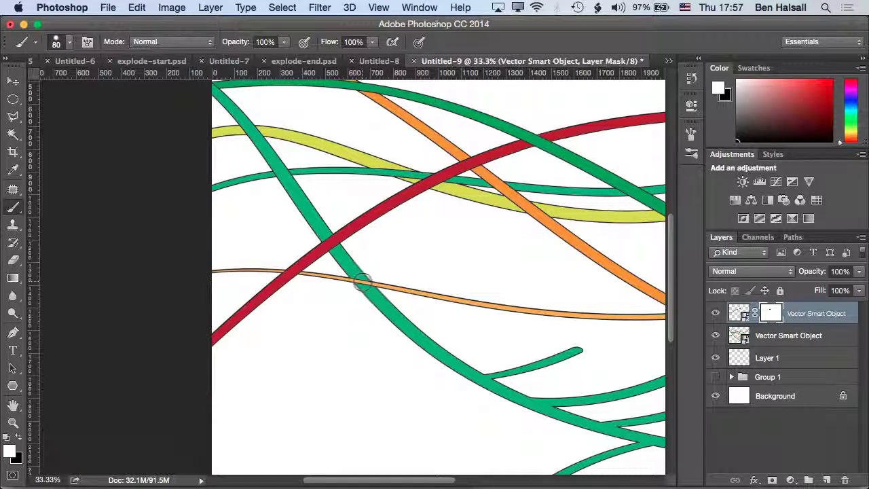
Step: Compare with the top layer hidden, then paint its mask black where the light orange ribbon crosses the green one
left_click(713, 312)
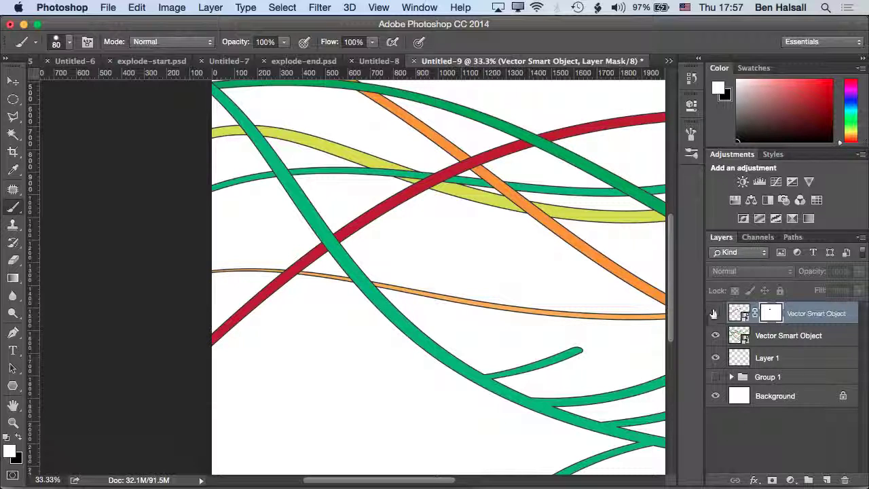
left_click(714, 312)
key("x")
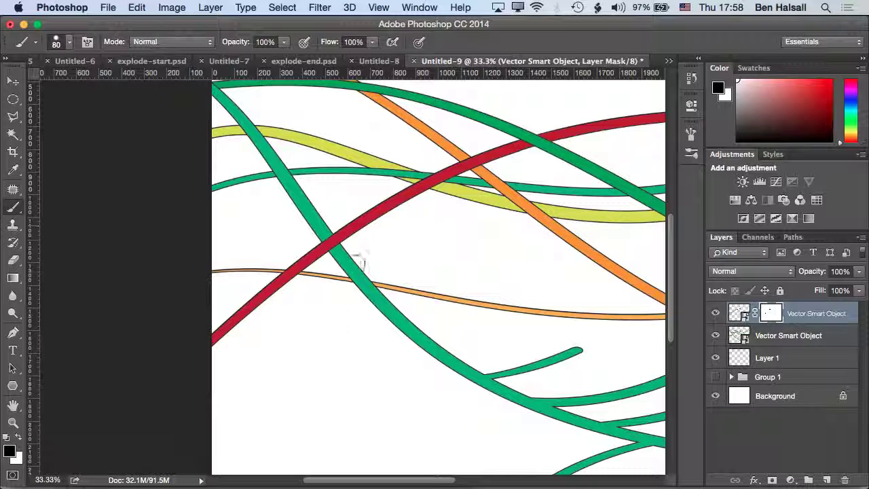
left_click_drag(657, 237, 641, 231)
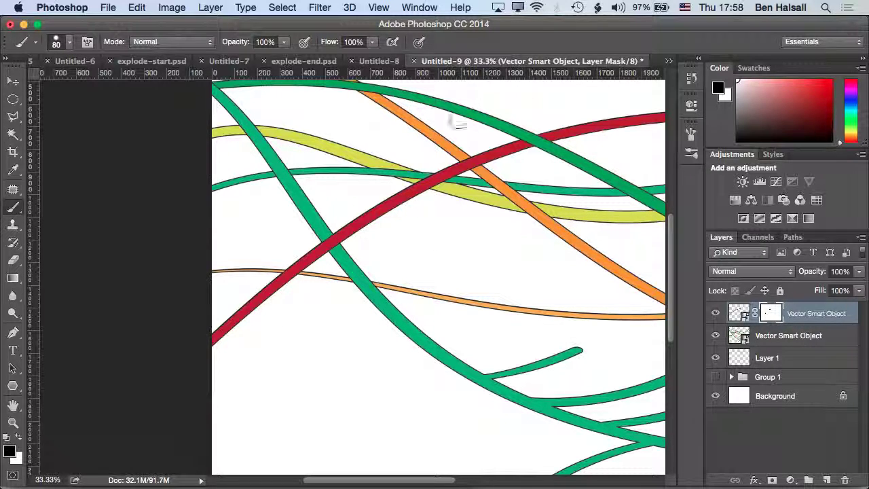
Step: Switch to Illustrator, add a new layer above the others and hide Layer 1 and Layer 2
key("super+Tab")
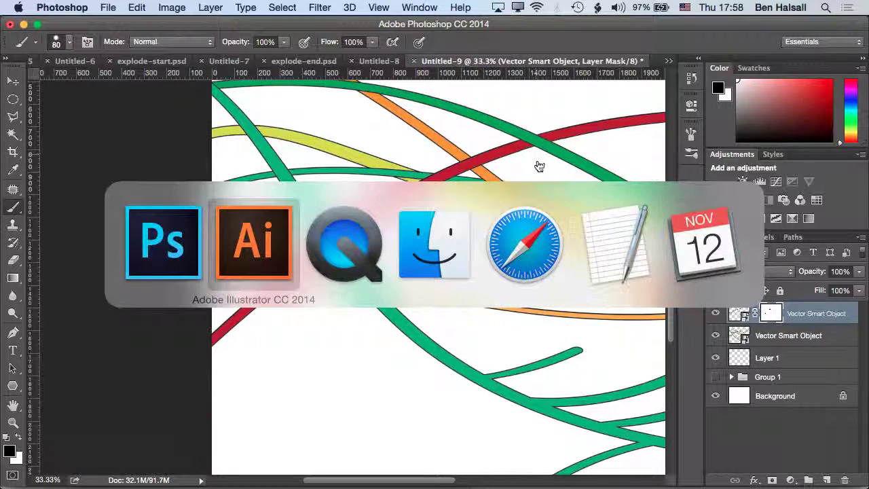
left_click(252, 258)
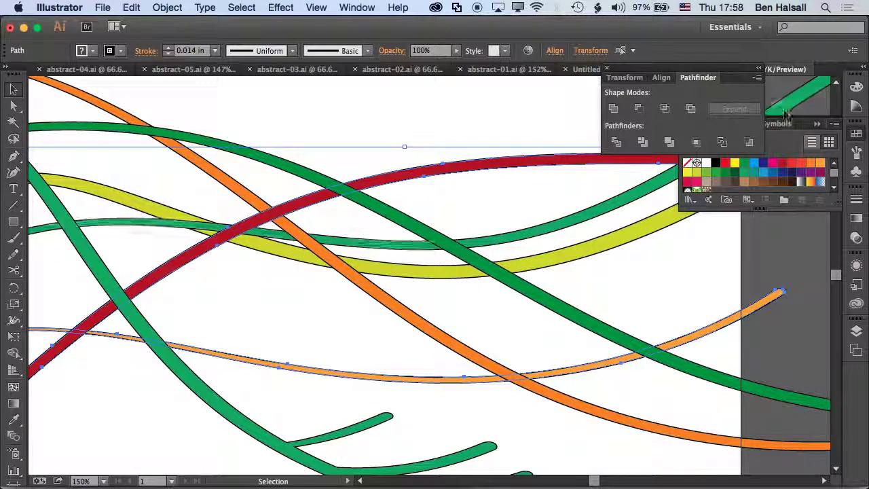
left_click(854, 332)
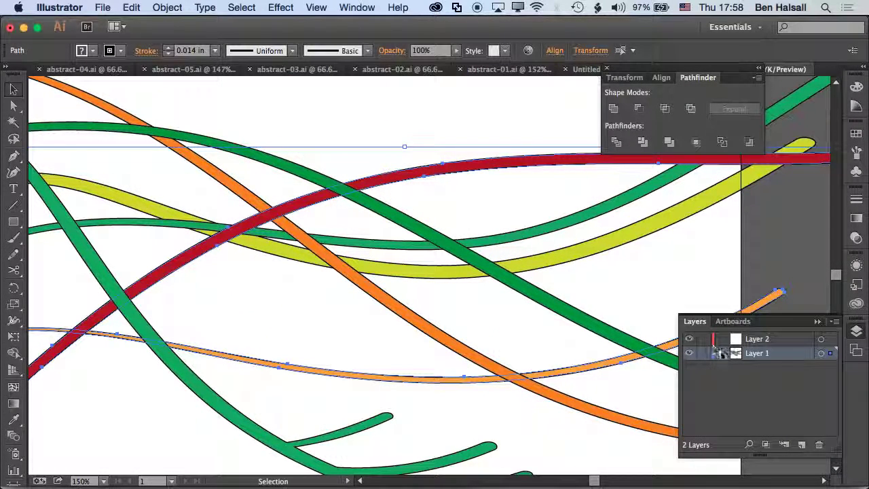
left_click_drag(722, 353, 745, 339)
left_click(801, 444)
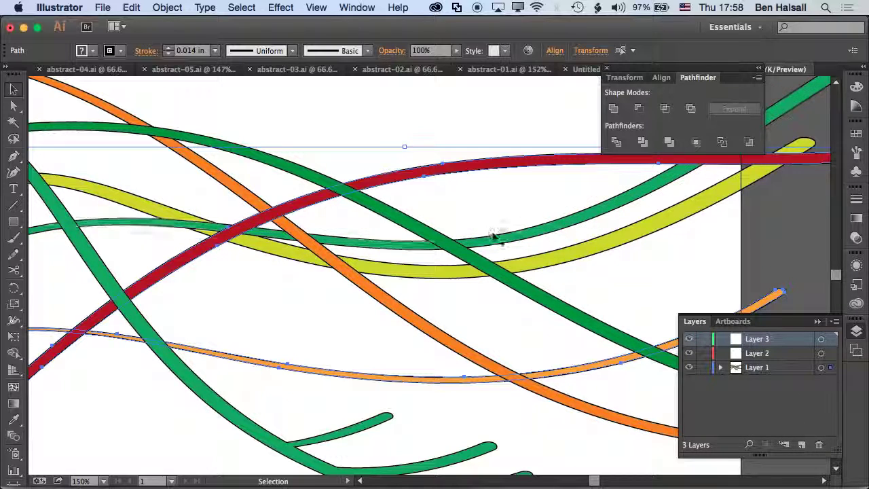
left_click_drag(689, 367, 689, 353)
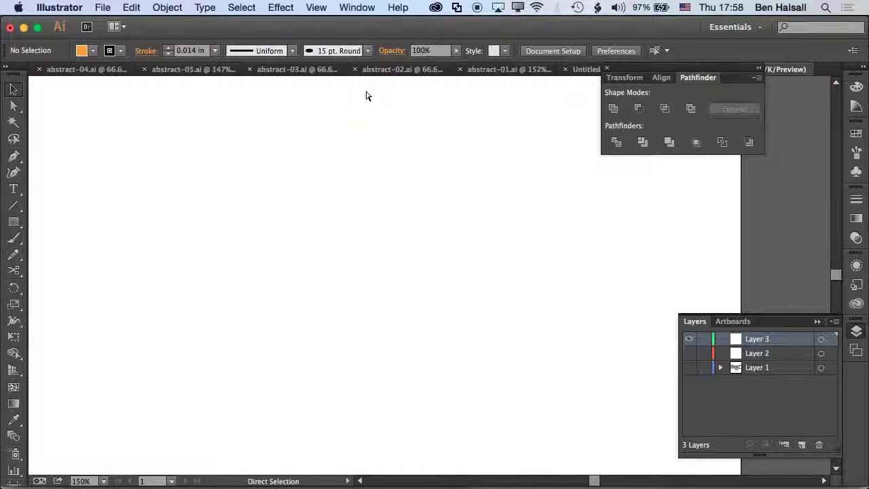
Step: Paint two wavy Paintbrush strokes across the artboard on the new layer, crossing each other repeatedly like a twisted strand
key("super+minus")
key("super+minus")
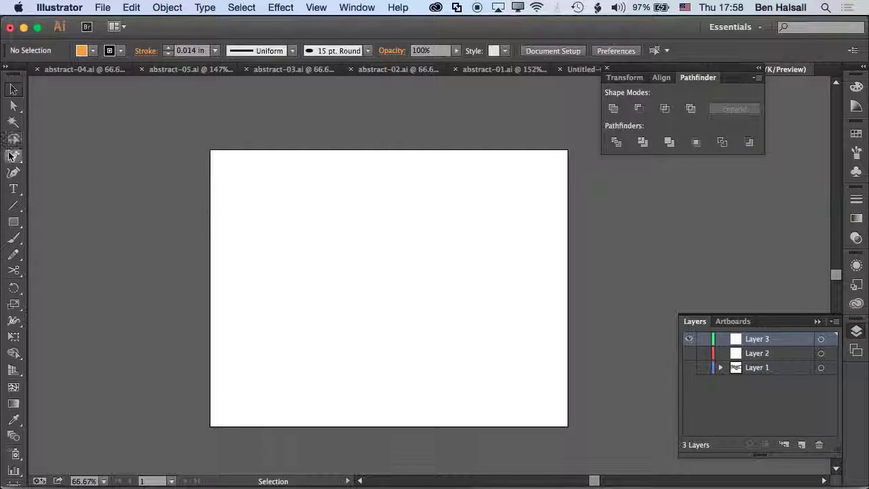
left_click(14, 237)
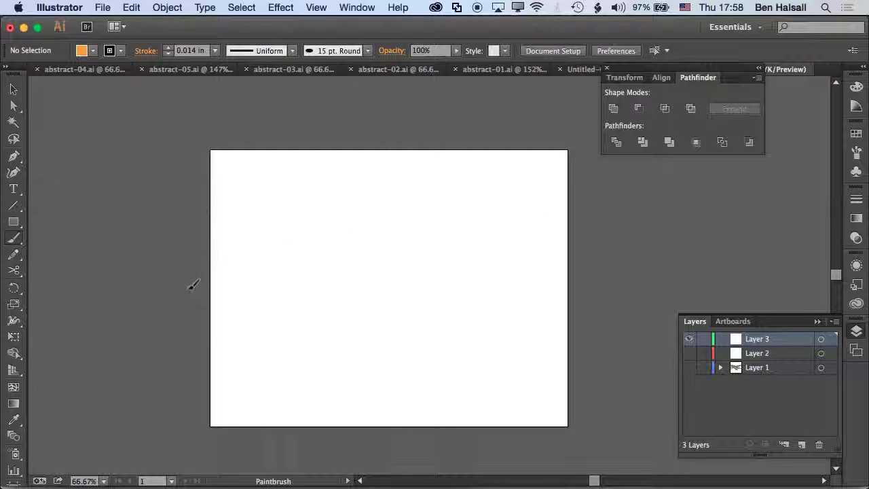
mouse_move(188, 291)
left_mouse_down()
mouse_move(324, 291)
mouse_move(468, 305)
mouse_move(619, 293)
mouse_move(691, 273)
left_mouse_up()
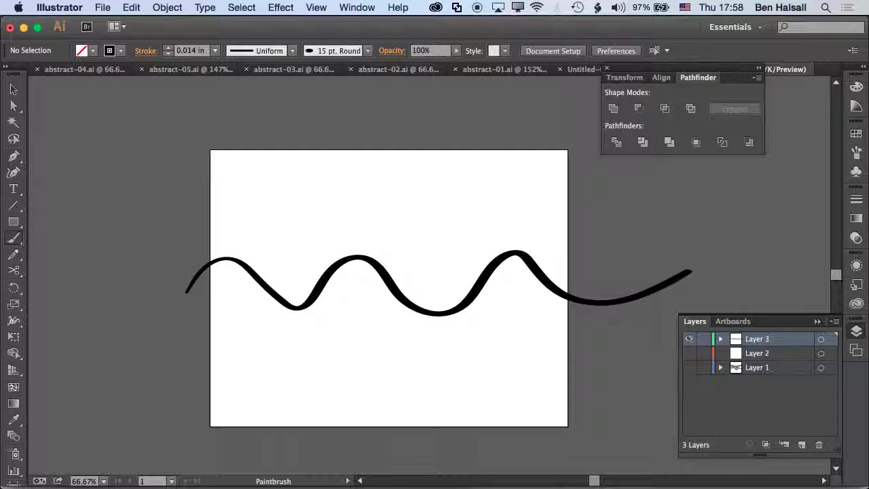
mouse_move(201, 312)
left_mouse_down()
mouse_move(303, 246)
mouse_move(420, 254)
mouse_move(578, 284)
mouse_move(626, 242)
left_mouse_up()
Step: Convert both wavy brush strokes into filled shapes with Outline Stroke, one after the other
left_click(13, 89)
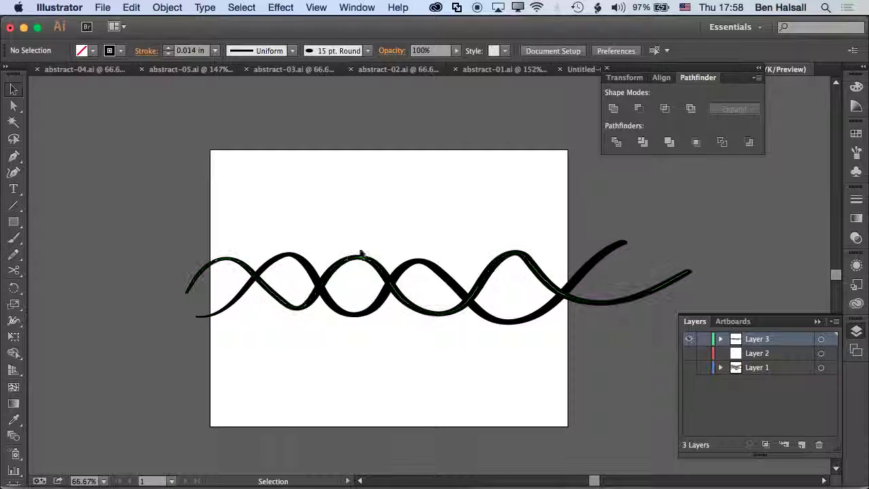
left_click(349, 265)
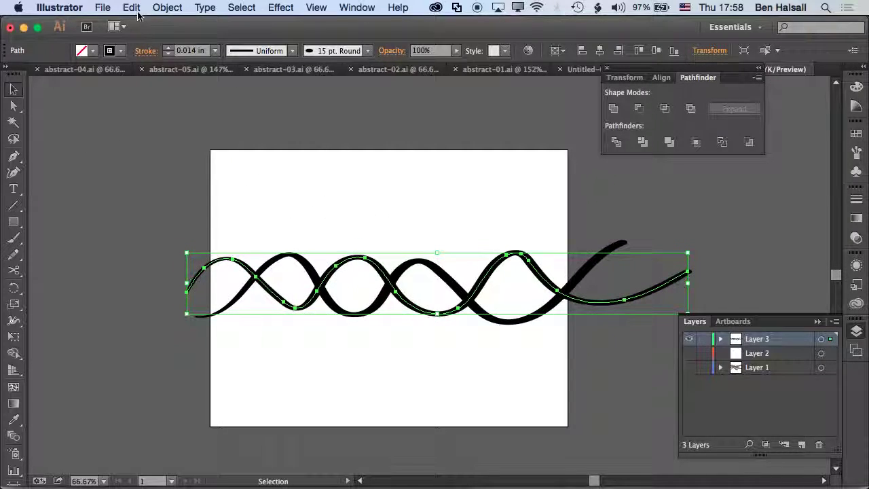
left_click(167, 8)
mouse_move(212, 262)
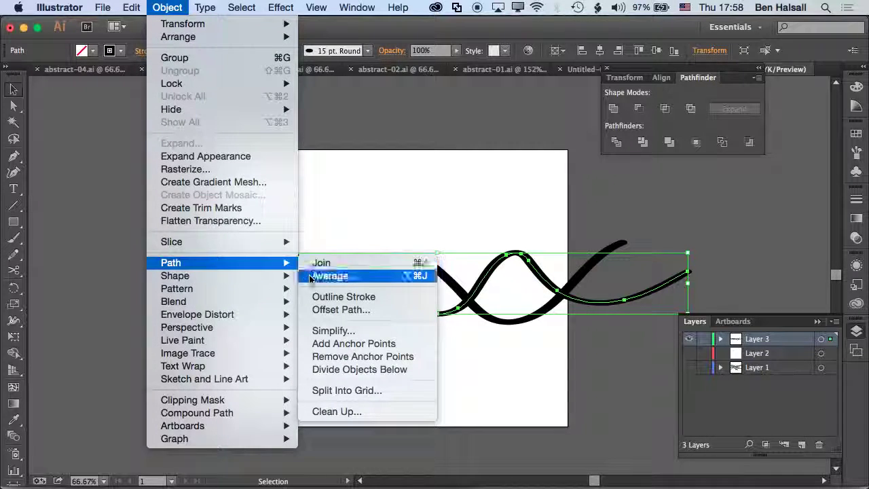
left_click(338, 241)
left_click(288, 261)
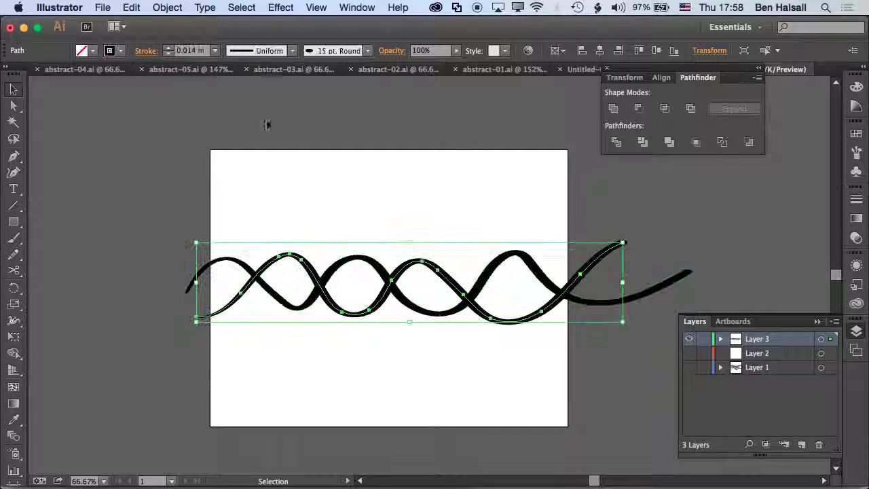
left_click(167, 8)
mouse_move(229, 263)
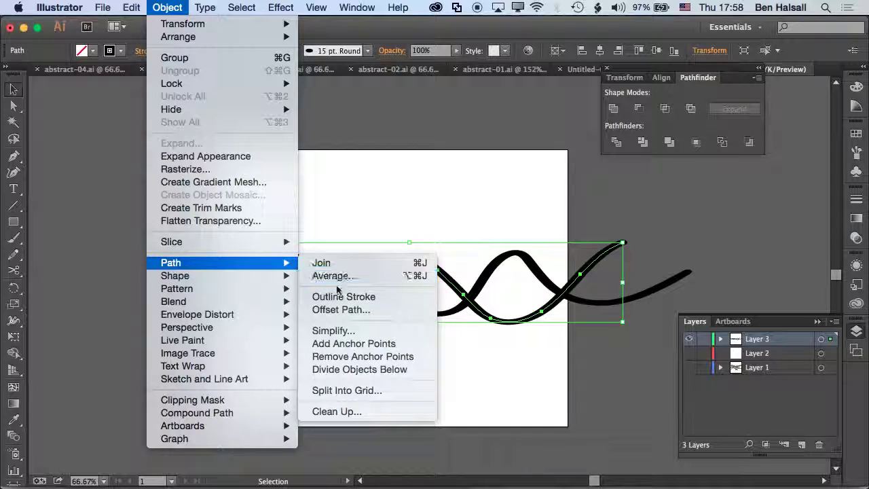
left_click(390, 296)
Step: Give both outlined wavy shapes a white fill and a black stroke
left_click_drag(311, 204, 437, 346)
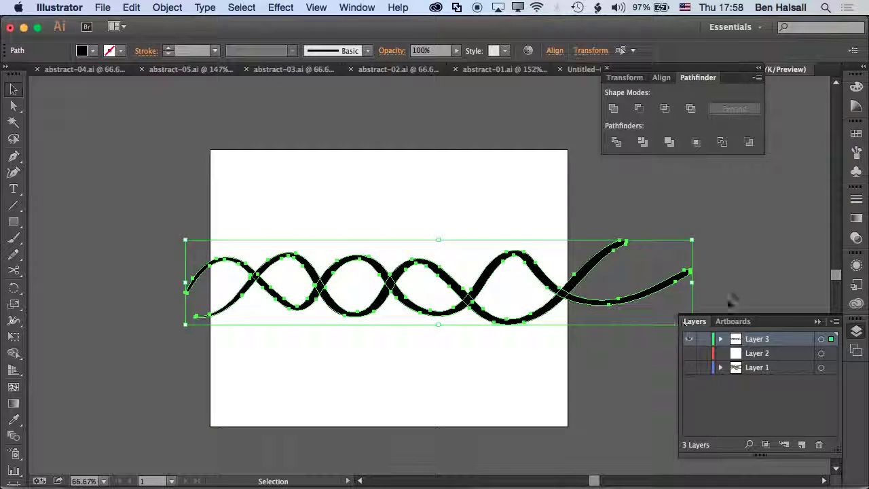
left_click(857, 135)
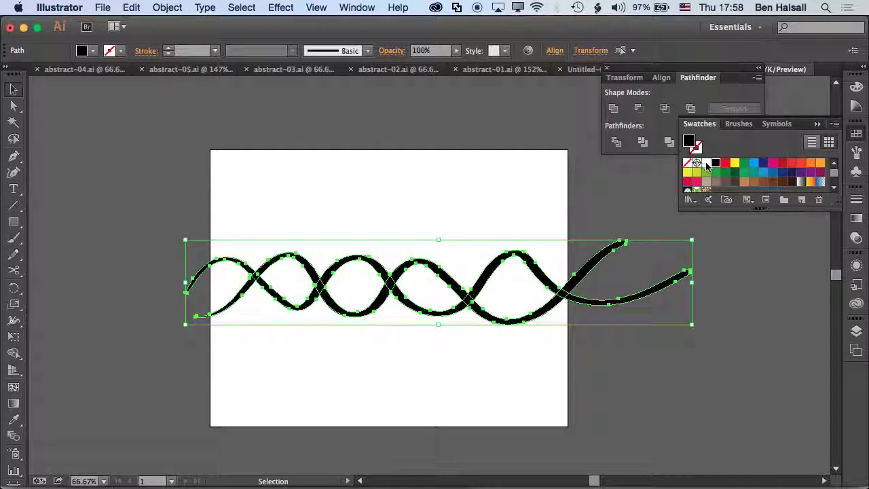
left_click(706, 164)
left_click(695, 147)
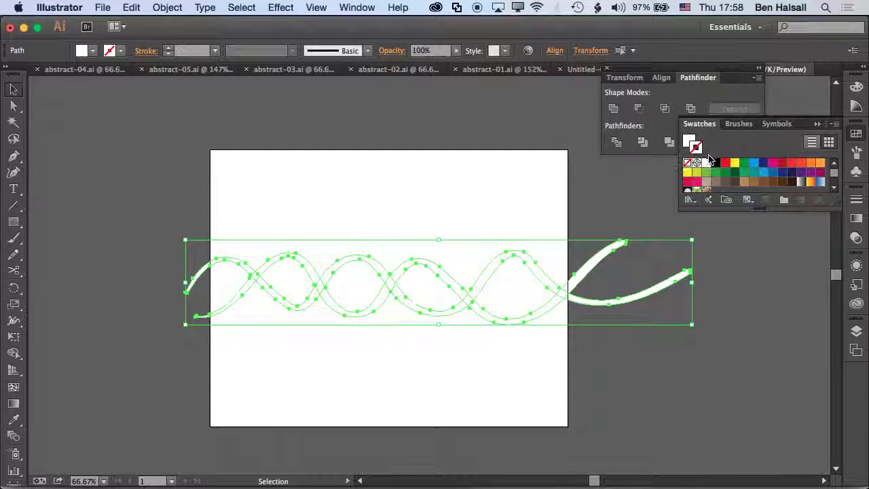
left_click(716, 163)
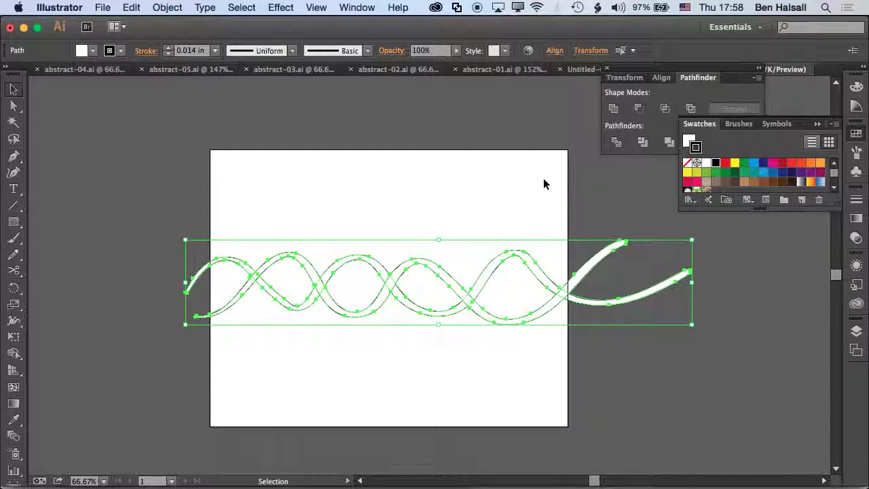
Step: Fill one wavy ribbon with dark green and the other with yellow
left_click(394, 253)
left_click_drag(372, 262, 373, 260)
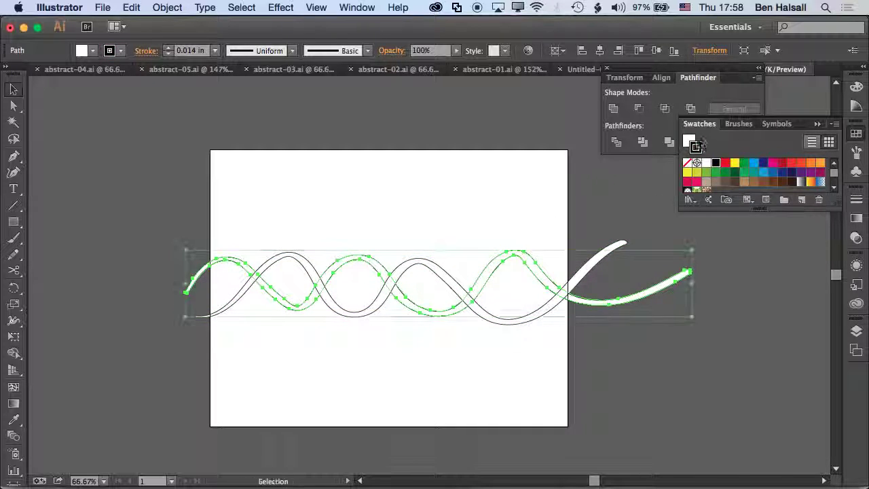
left_click(688, 140)
left_click(733, 173)
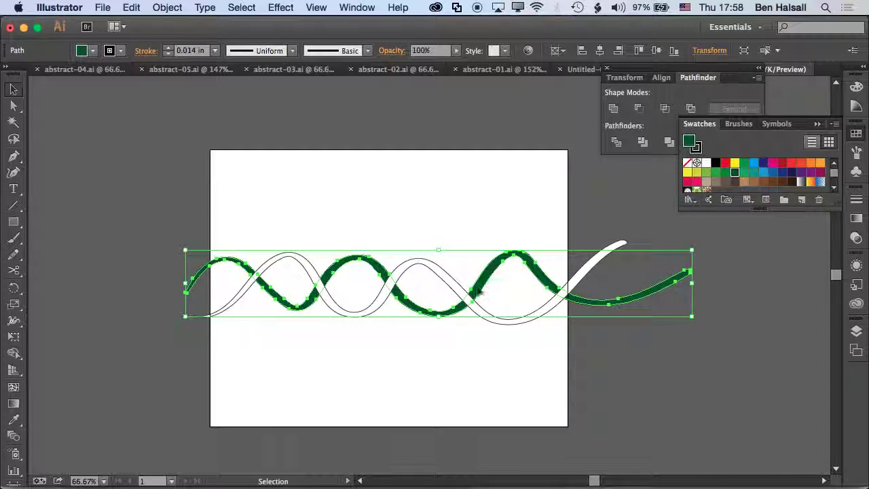
left_click(423, 265)
left_click(686, 171)
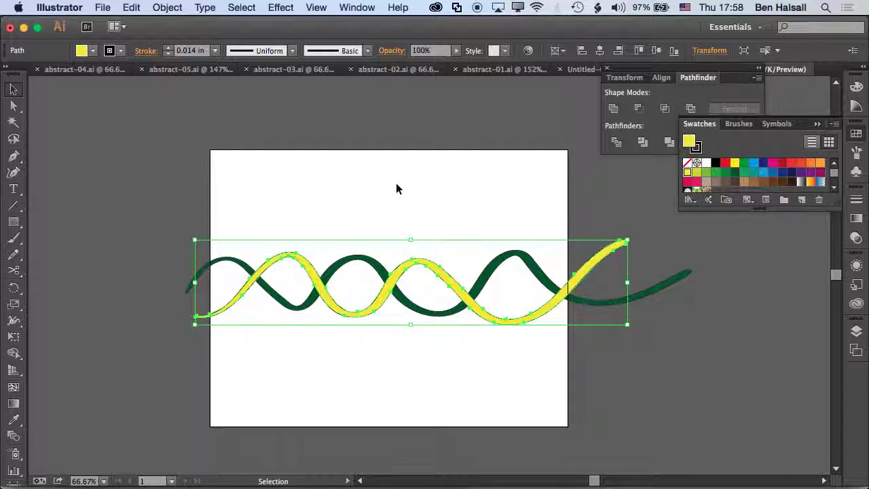
Step: Select both coloured wavy ribbons and switch back to Photoshop
key("a")
left_click_drag(265, 220, 553, 359)
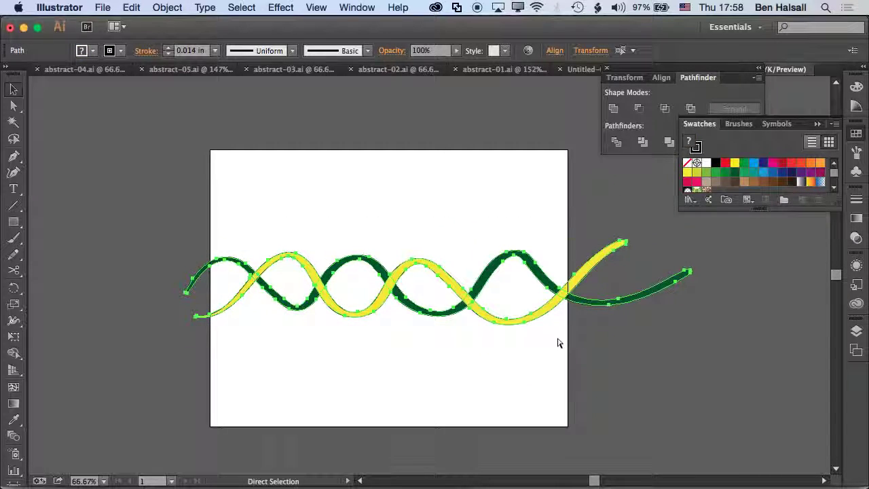
key("super+Tab")
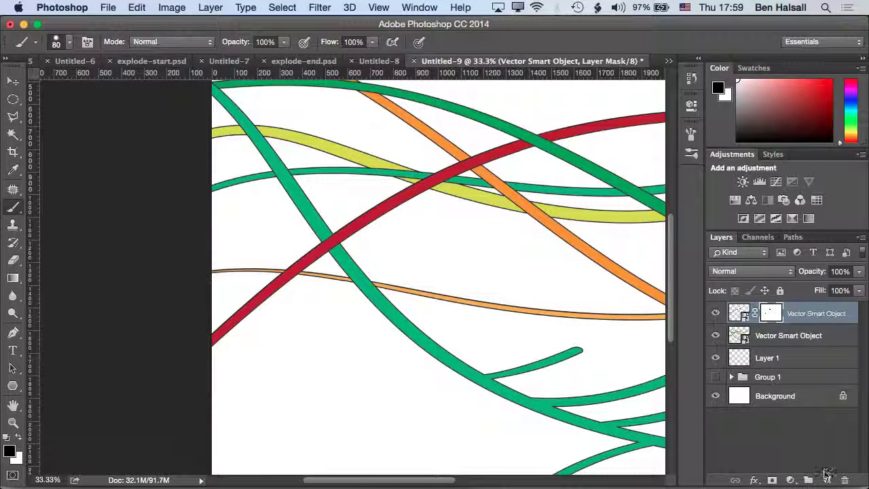
Step: Add a new empty layer and hide all the earlier artwork layers, keeping the Background visible
left_click(827, 473)
left_click_drag(714, 336, 714, 380)
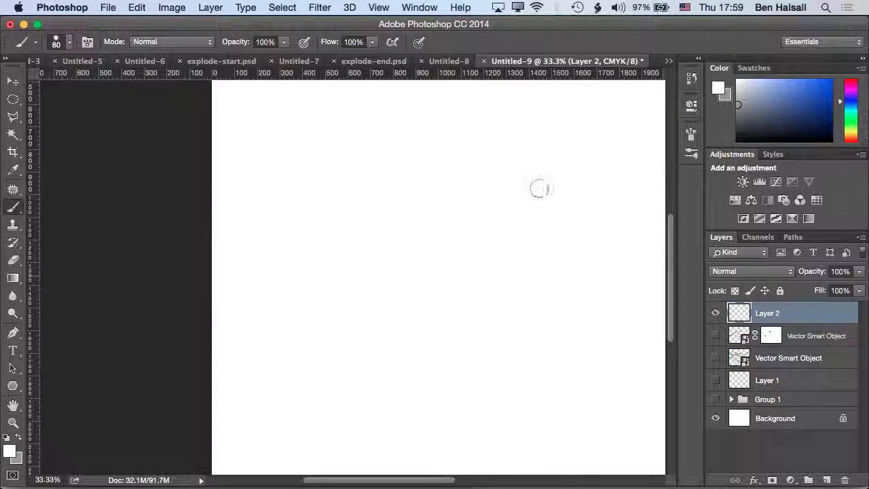
left_click_drag(531, 215, 326, 228)
key("super+minus")
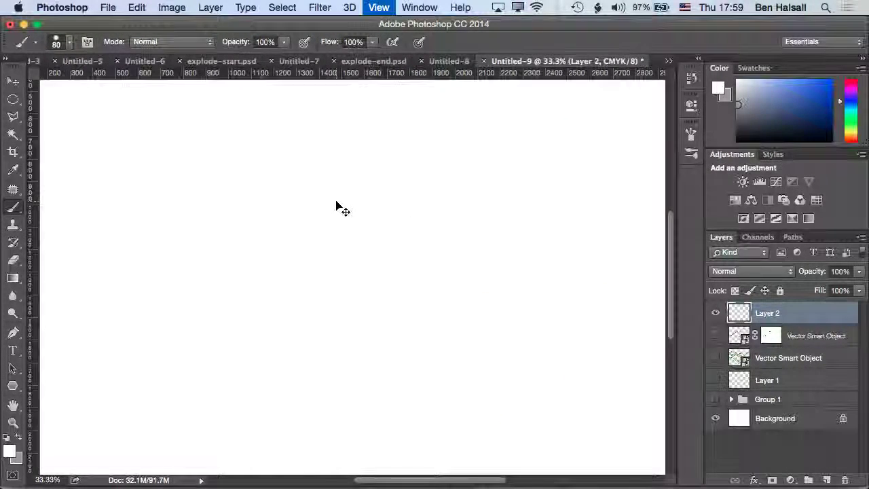
Step: Paste the green and yellow ribbons as a Smart Object scaled proportionally to 100%
key("super+v")
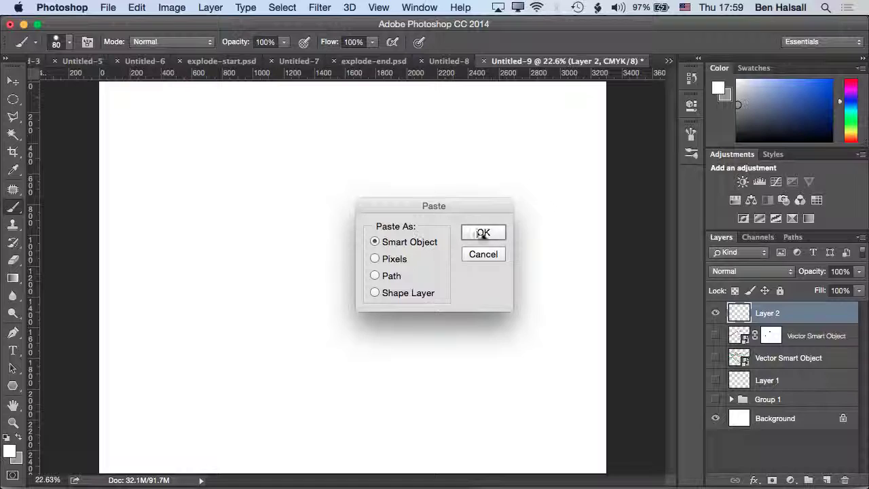
left_click(481, 233)
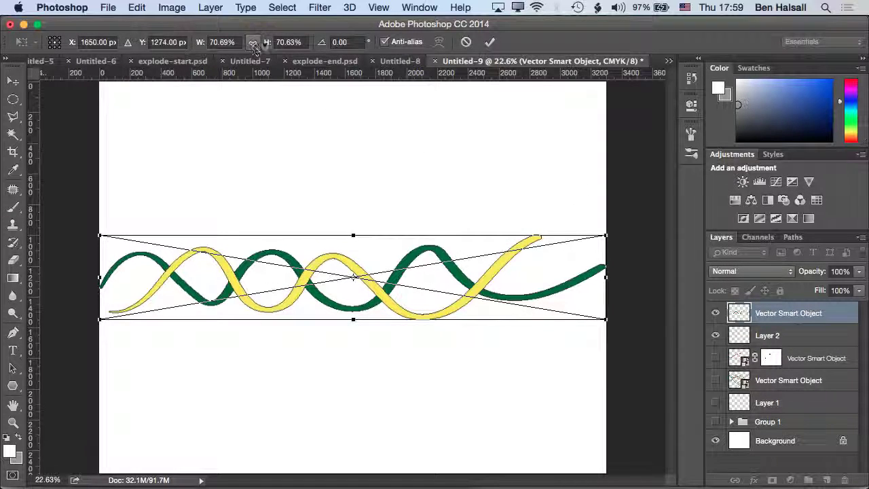
left_click(231, 42)
type("100")
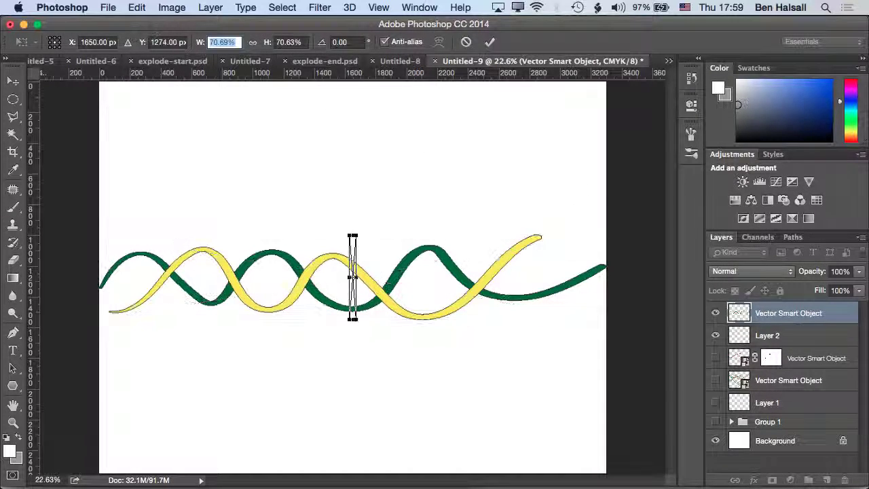
left_click(252, 42)
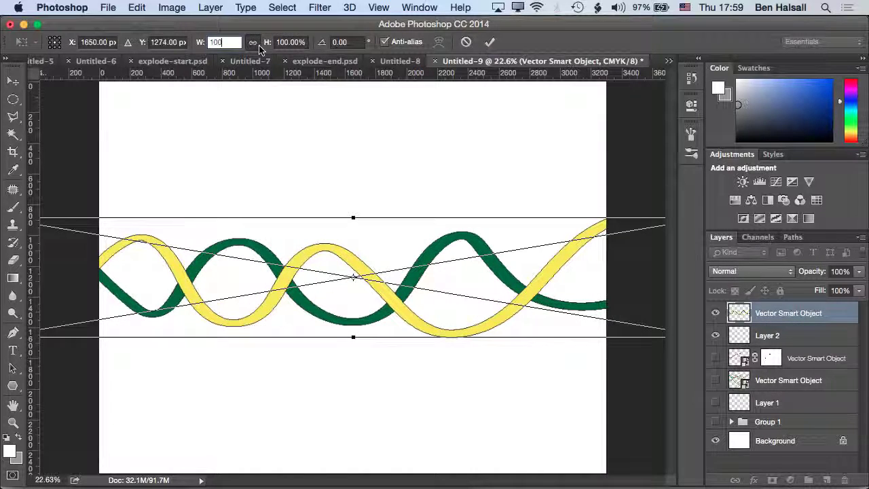
key("Return")
Step: Switch to Illustrator, copy only the dark green ribbon, and return to Photoshop
key("super+Tab")
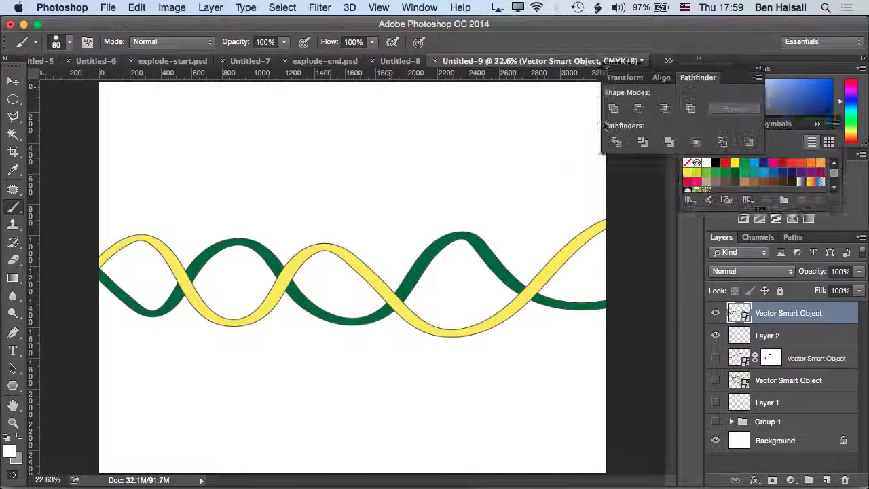
left_click(353, 195)
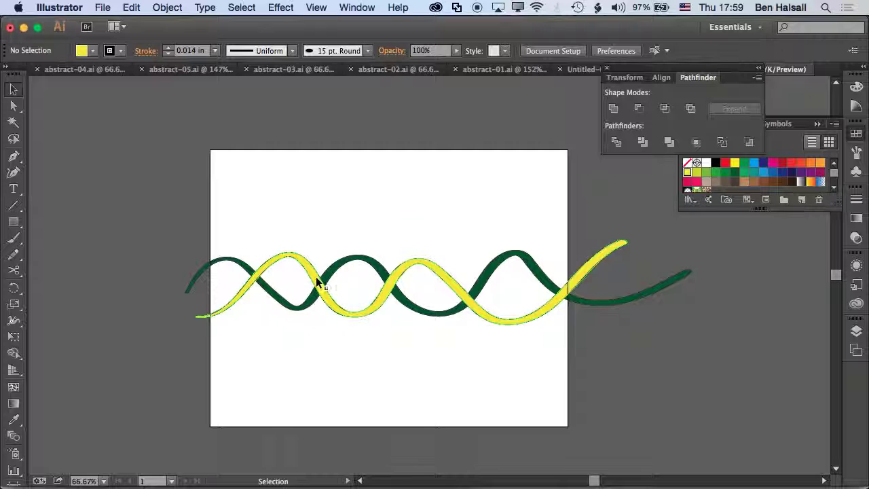
left_click(335, 264)
left_click(409, 264)
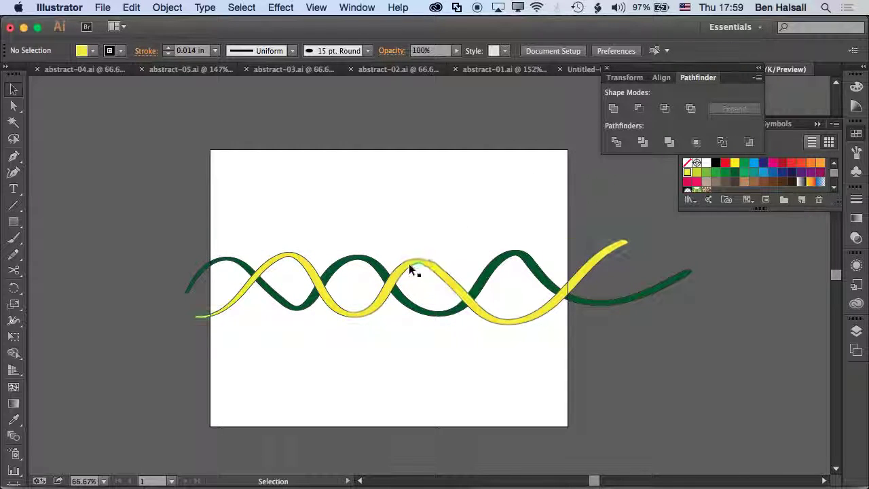
left_click(401, 269)
key("a")
key("super+Tab")
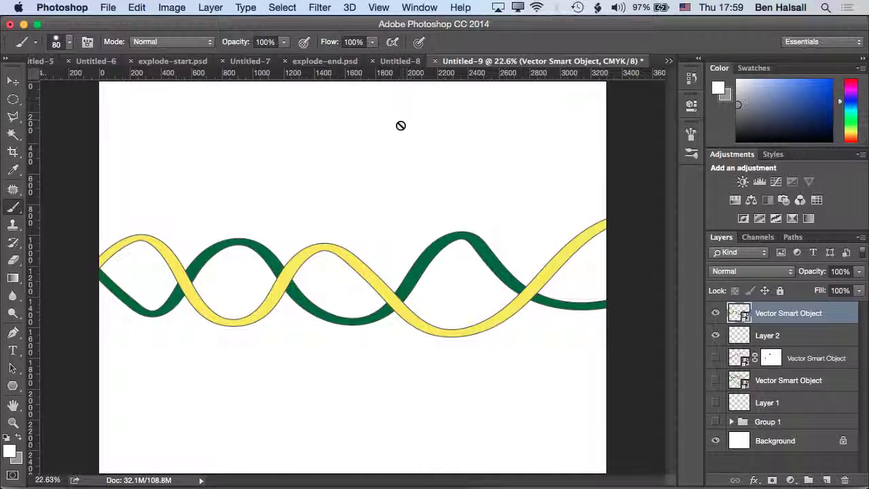
Step: Paste the dark green ribbon as a second Smart Object with width and height scaled to 100%
key("super+v")
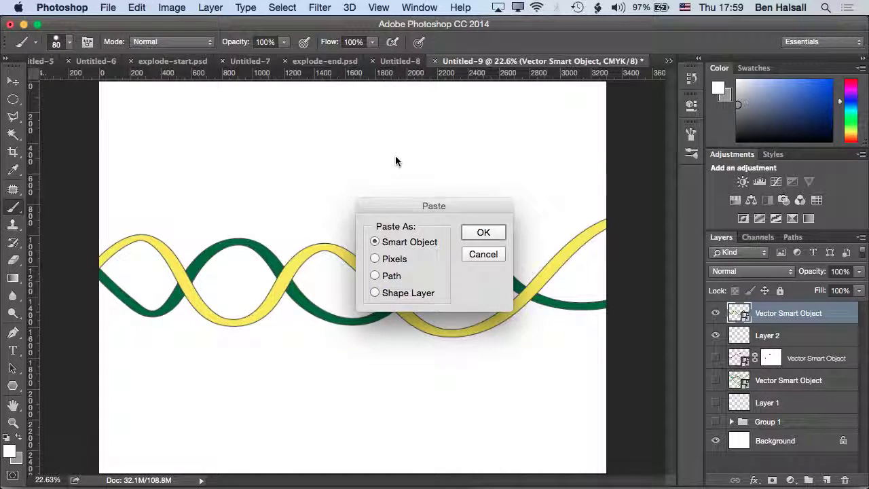
left_click(483, 231)
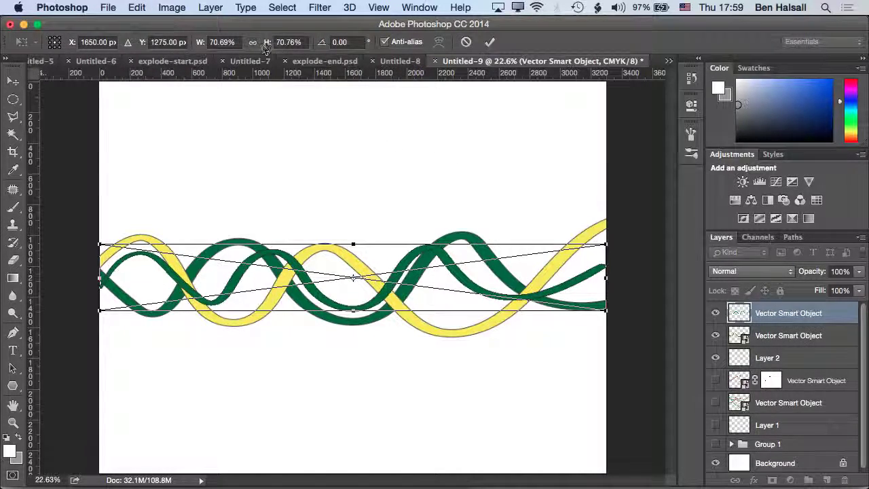
left_click(230, 42)
type("100")
key("Tab")
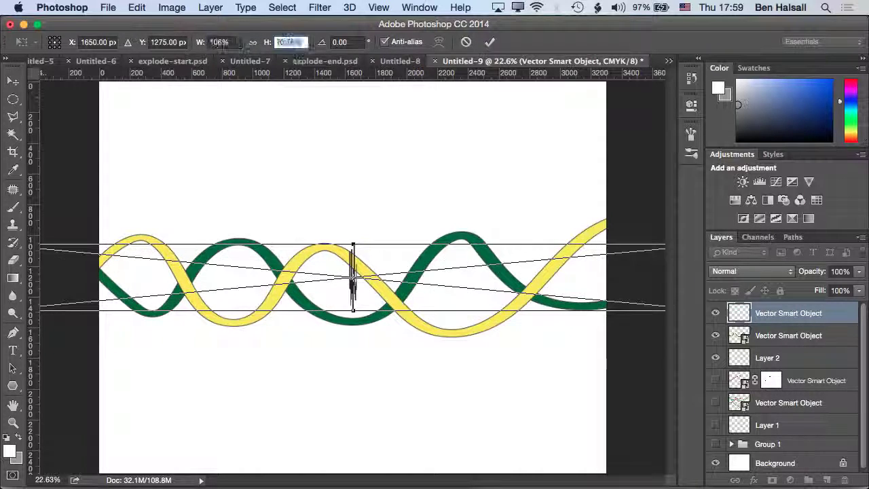
type("100")
key("Tab")
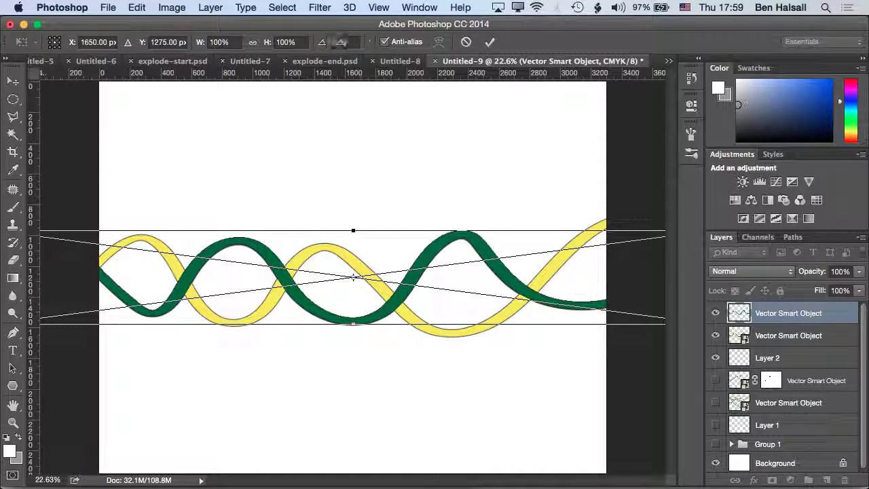
key("Return")
Step: Add a layer mask to the green ribbon and paint it black with a 250 px brush at the second and last crossings
key("b")
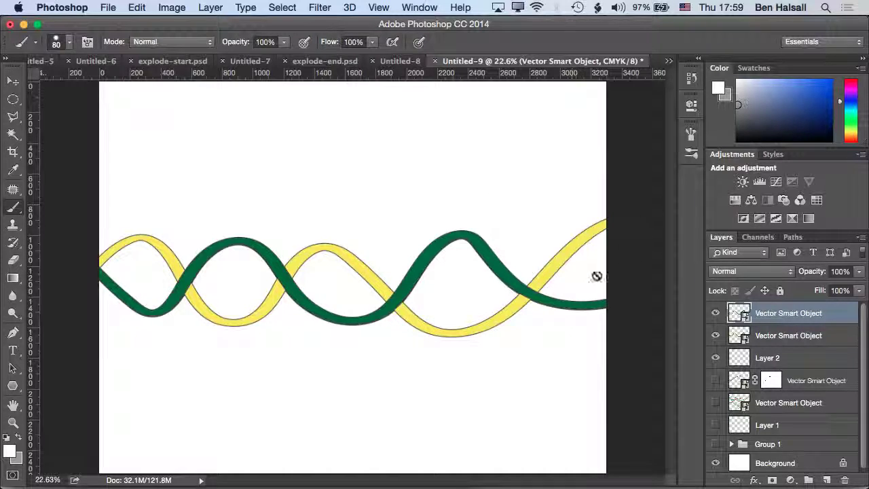
left_click(772, 480)
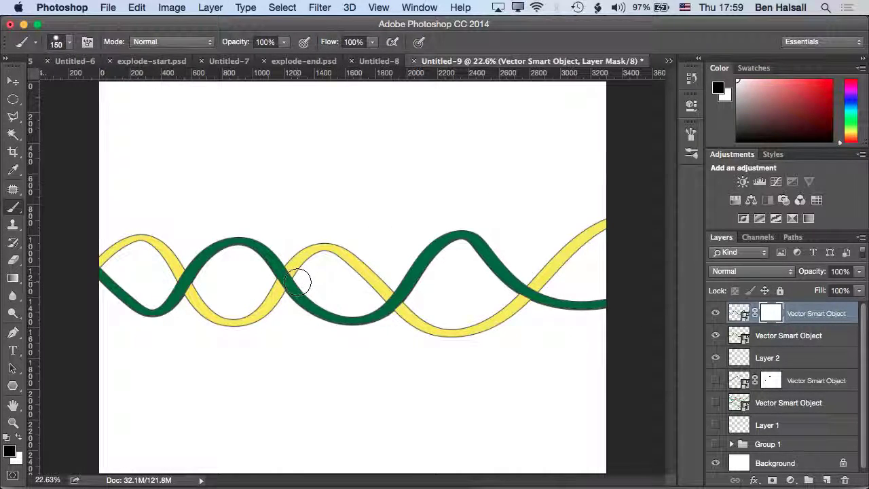
key("bracketright")
key("bracketright")
key("bracketright")
left_click_drag(291, 281, 266, 259)
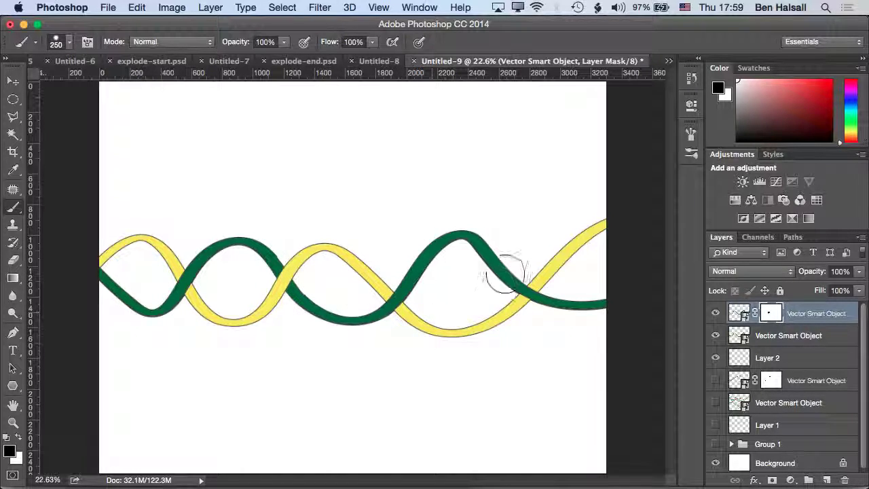
mouse_move(504, 273)
left_mouse_down()
mouse_move(525, 295)
mouse_move(543, 290)
mouse_move(541, 312)
mouse_move(567, 309)
left_mouse_up()
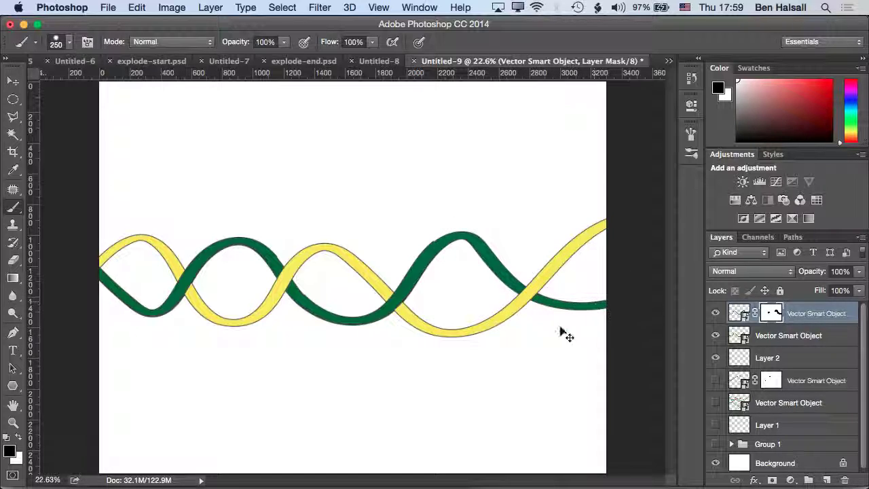
Step: Nudge the masked green ribbon down until it lines up with the green ribbon in the layer below
left_click(738, 313)
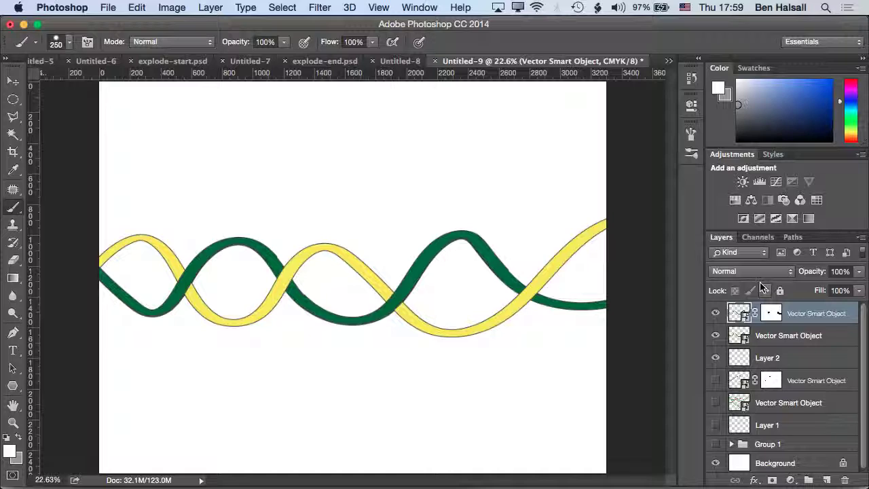
key("super+plus")
key("super+plus")
key("super+plus")
key("super+plus")
key("super+plus")
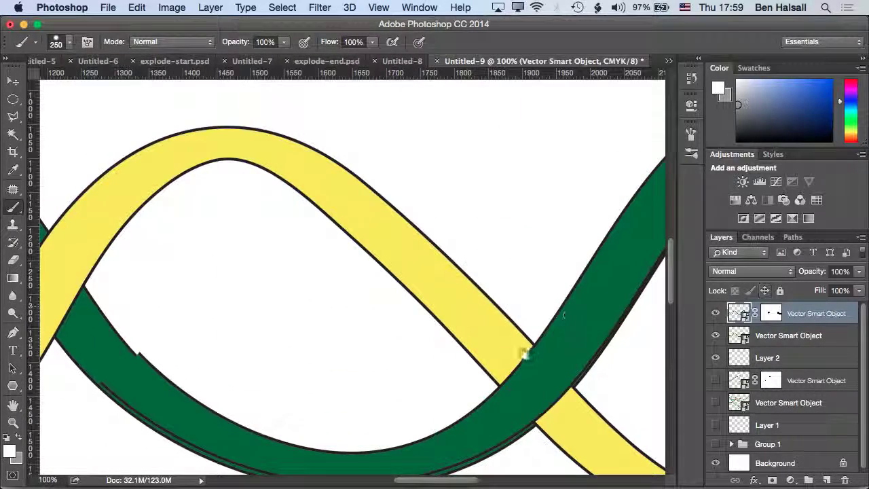
left_click_drag(524, 354, 483, 208)
key("v")
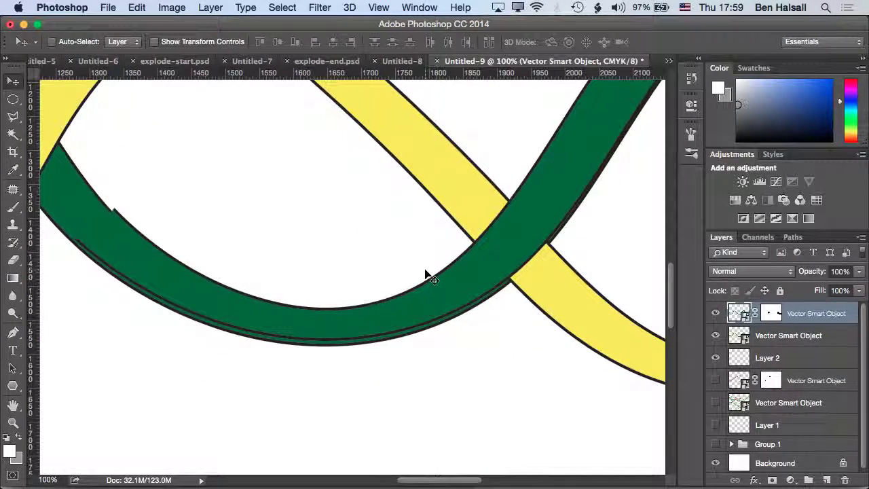
key("Down")
key("Down")
key("Down")
key("Down")
key("Down")
key("Down")
key("Down")
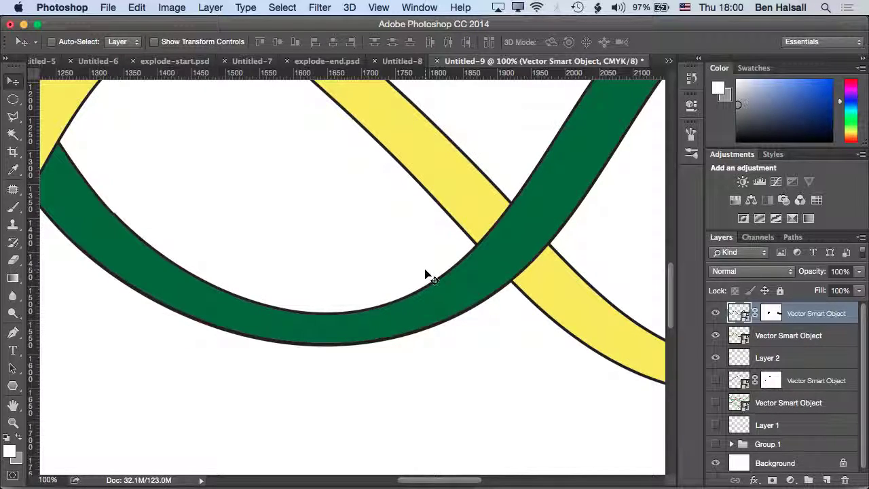
key("Down")
key("Down")
key("Up")
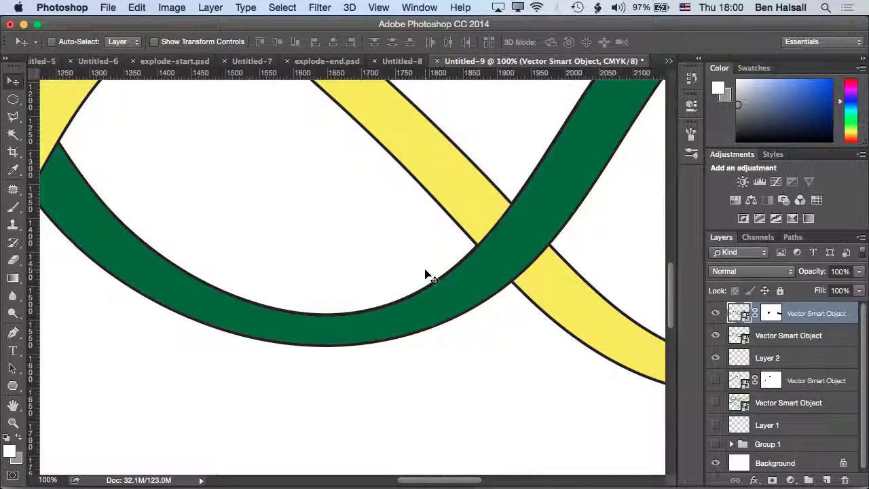
Step: Target the green ribbon's layer mask for the brush and examine the edges and crossings along the aligned ribbons
key("b")
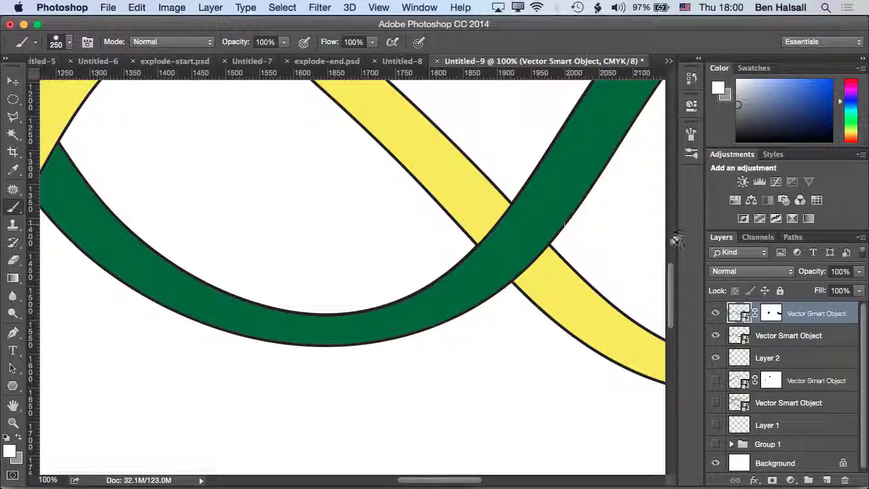
left_click(771, 313)
scroll(355, 337, "right", 8)
scroll(355, 337, "up", 5)
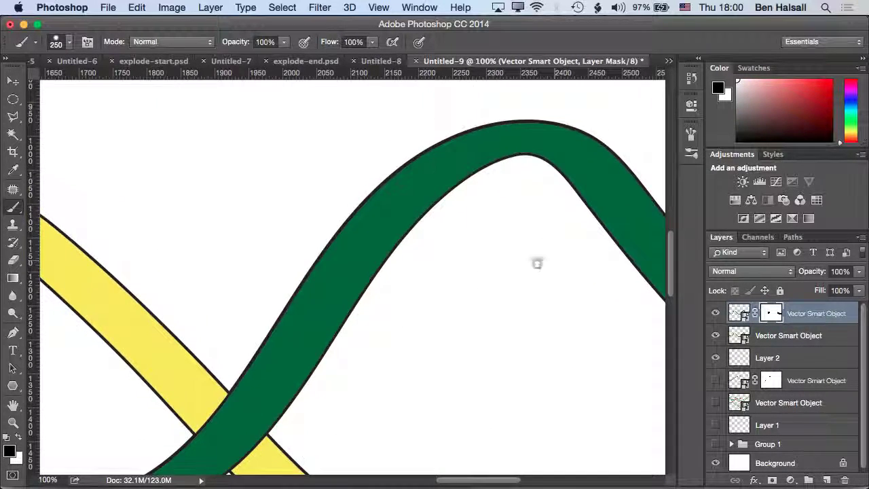
scroll(536, 263, "right", 10)
scroll(473, 337, "down", 3)
scroll(435, 442, "up", 3)
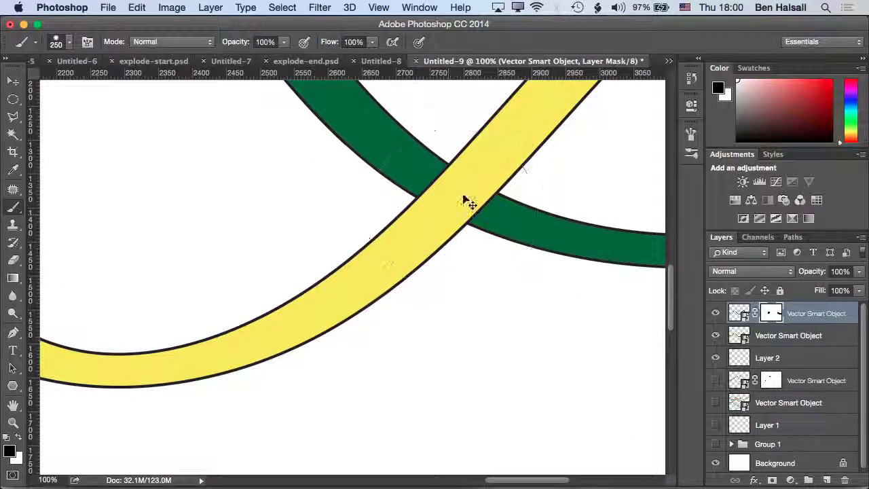
key("super+0")
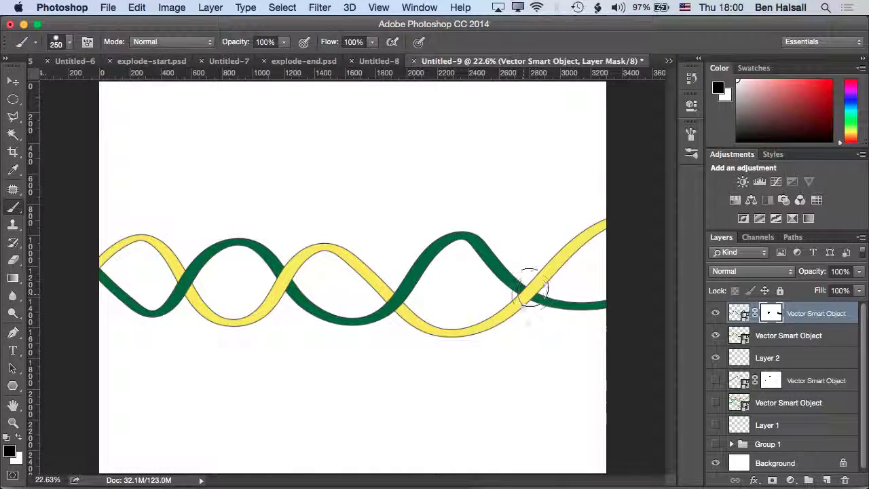